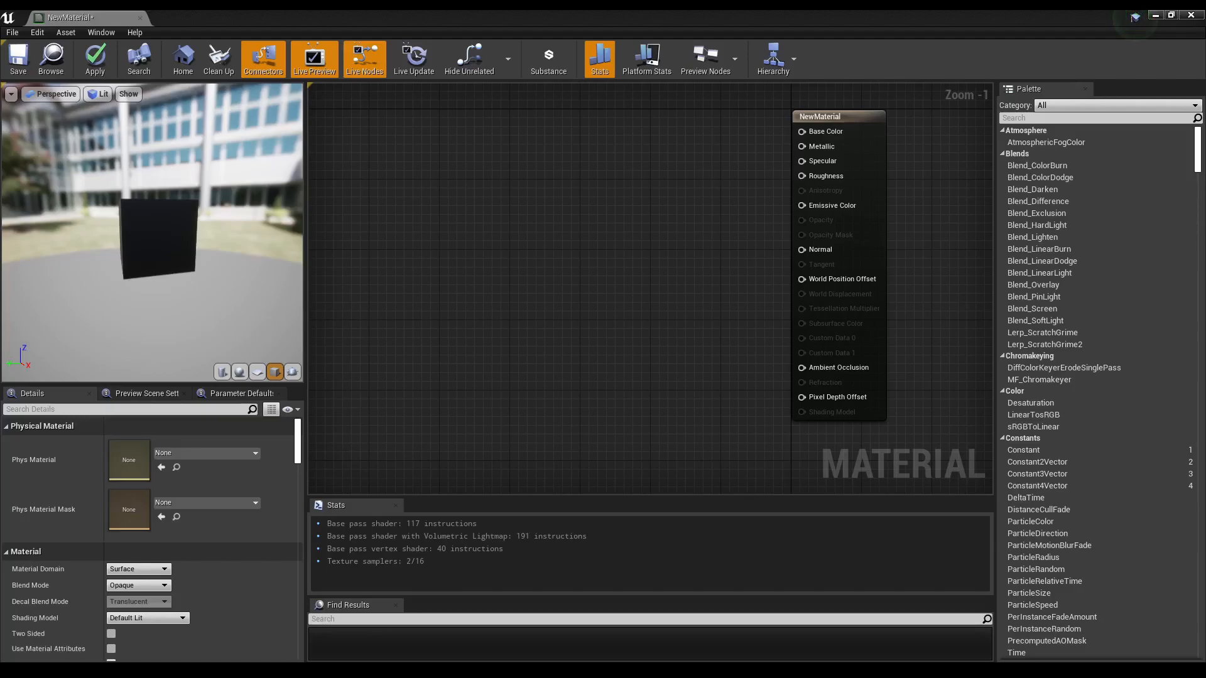
# Step: Add a OneMinus (1-x) node to the empty material graph
pyautogui.moveTo(723, 291); pyautogui.dragTo(774, 311, button='right')
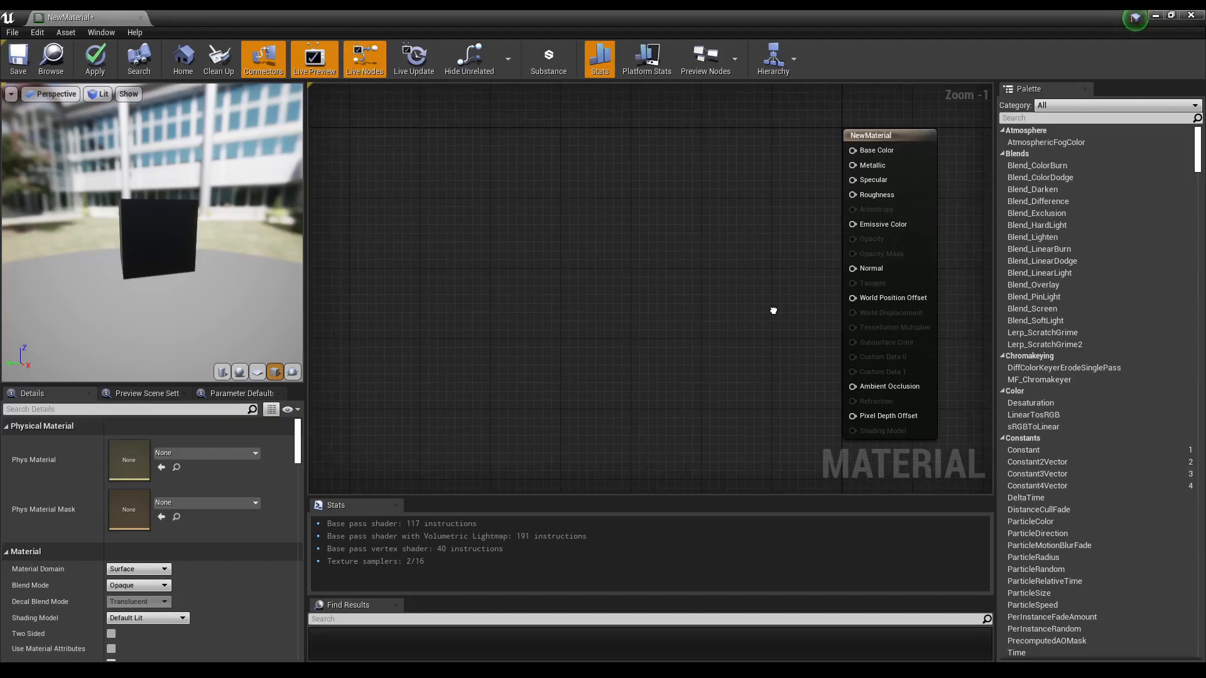
pyautogui.moveTo(960, 410); pyautogui.dragTo(949, 396, button='right')
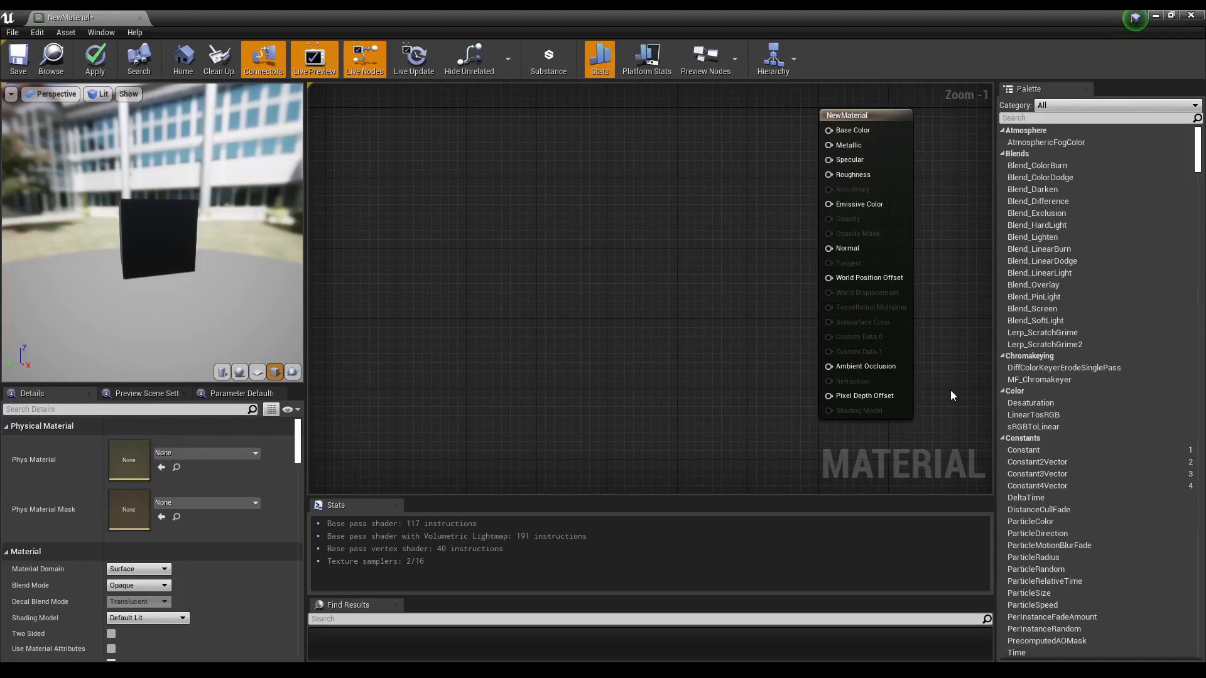
pyautogui.moveTo(664, 283); pyautogui.dragTo(709, 291, button='right')
pyautogui.rightClick(514, 251)
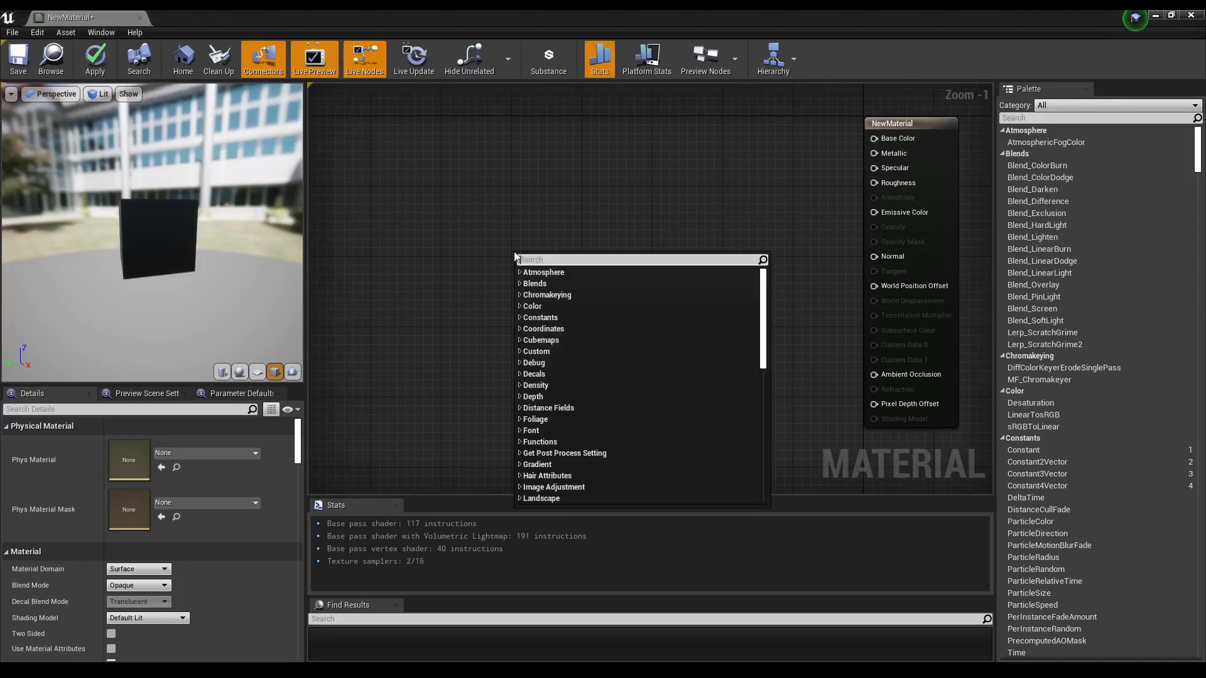
pyautogui.write('one')
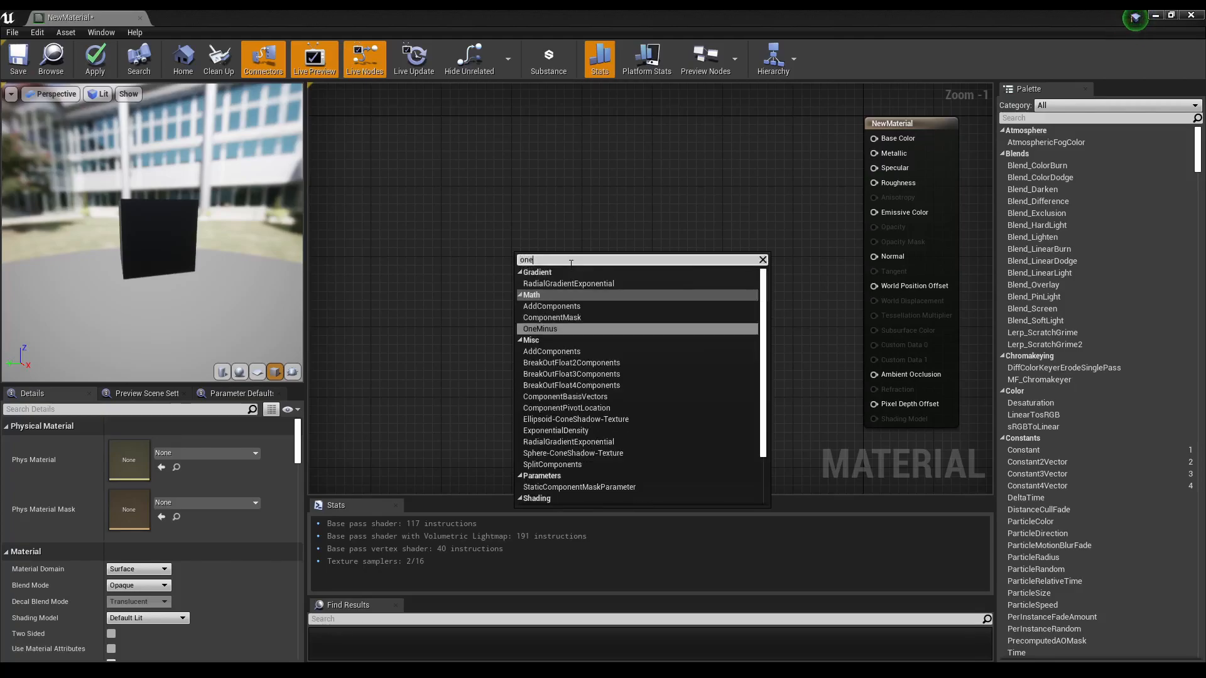
pyautogui.click(571, 329)
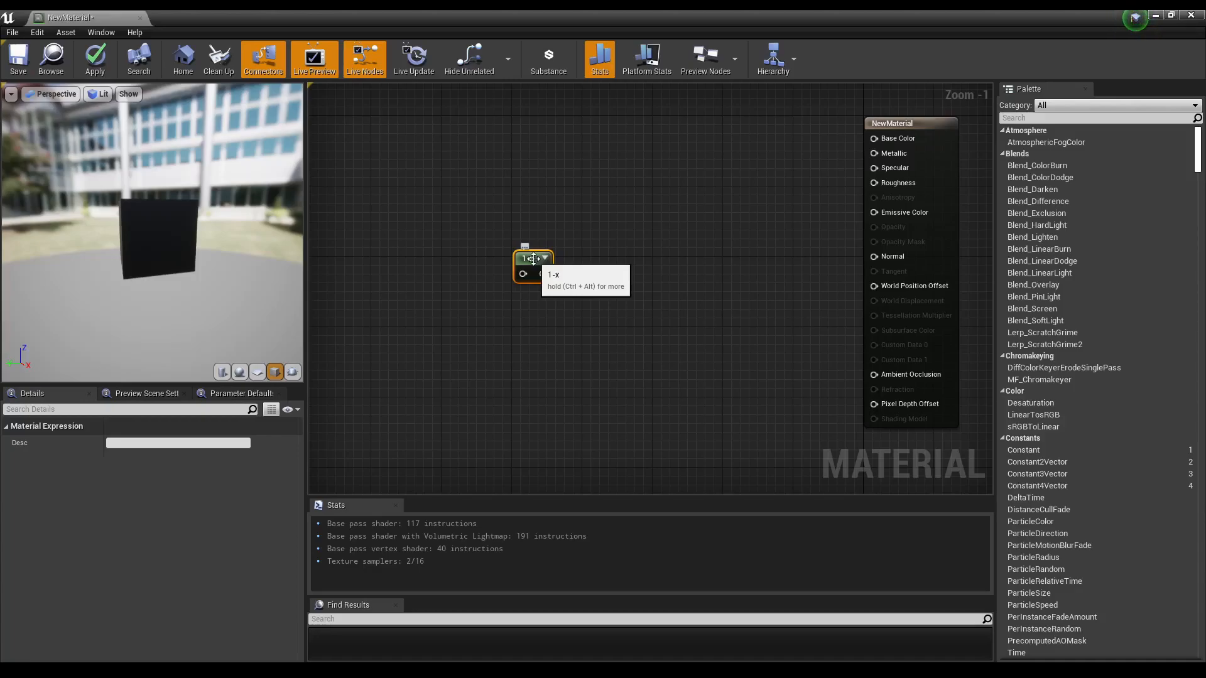
# Step: Move the 1-x node closer to the material output node
pyautogui.moveTo(526, 284); pyautogui.dragTo(489, 278, button='right')
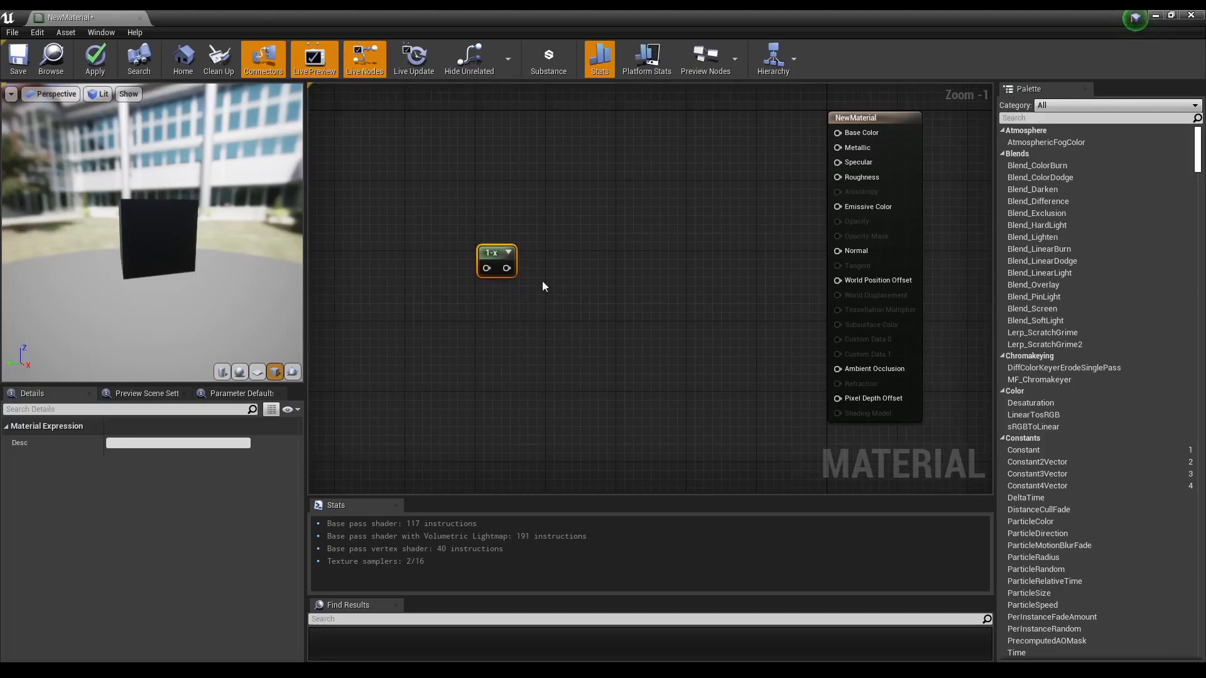
pyautogui.moveTo(498, 262); pyautogui.dragTo(558, 241)
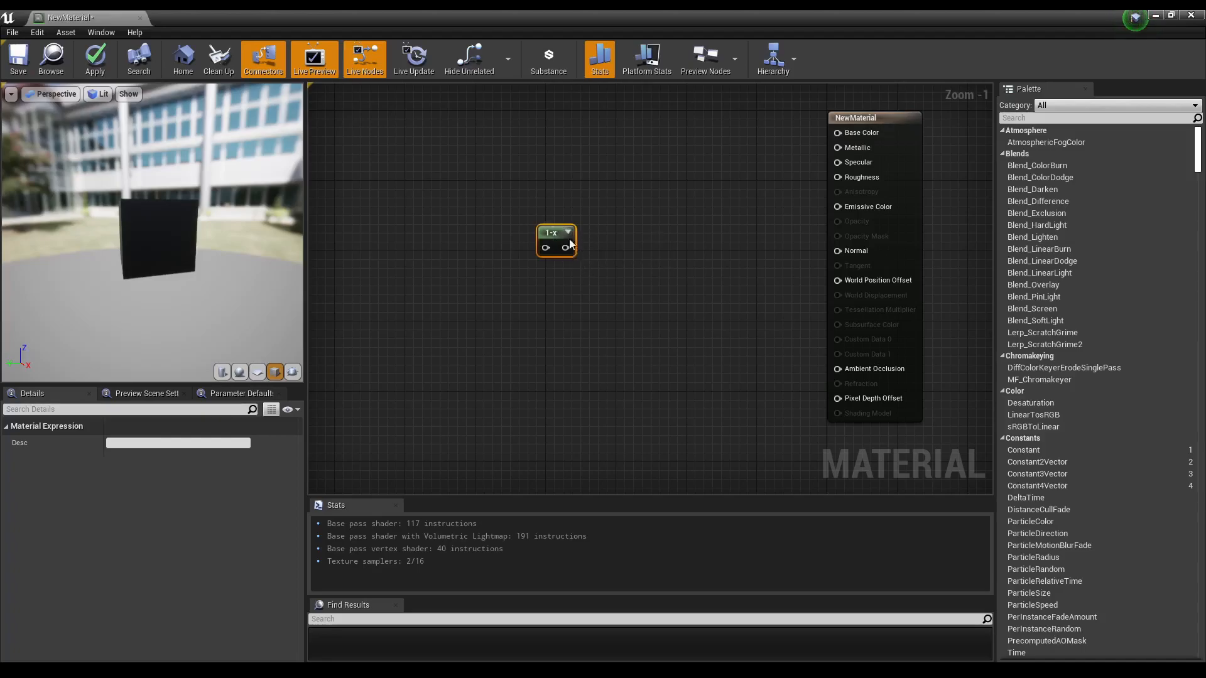
pyautogui.moveTo(556, 225); pyautogui.dragTo(520, 217)
pyautogui.rightClick(505, 183)
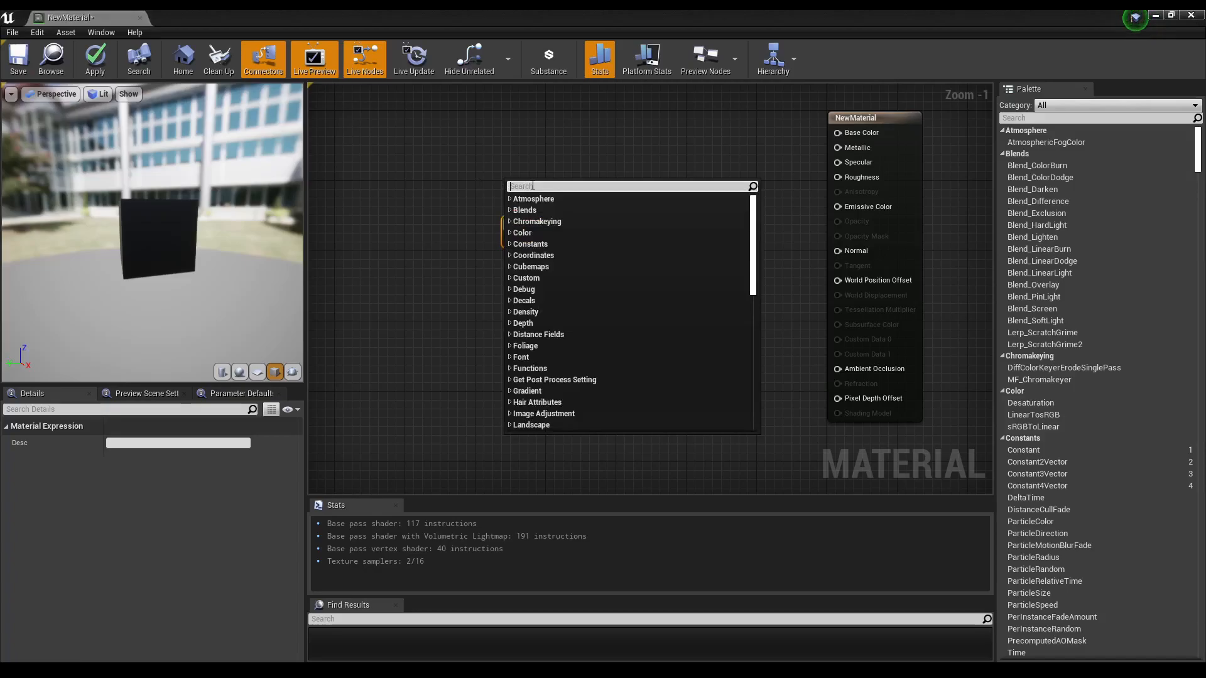
pyautogui.write('textur')
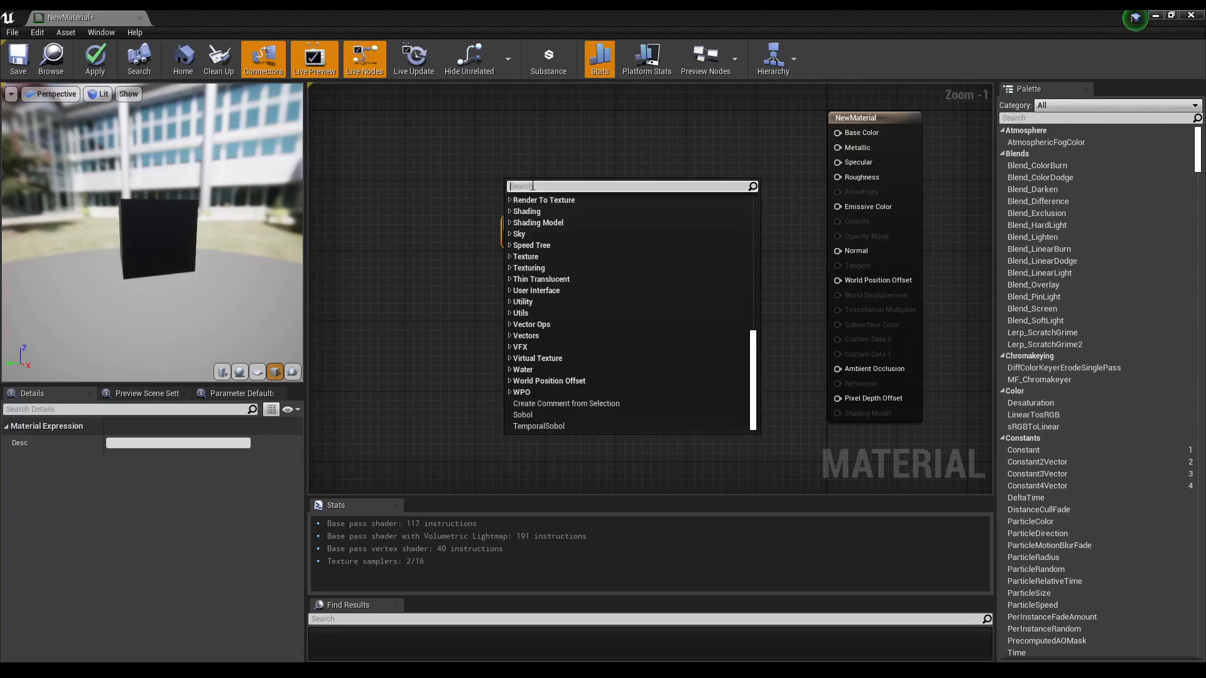
pyautogui.press('Return')
# Step: Add a LinearGradient node and place it to the left of the 1-x node
pyautogui.rightClick(393, 203)
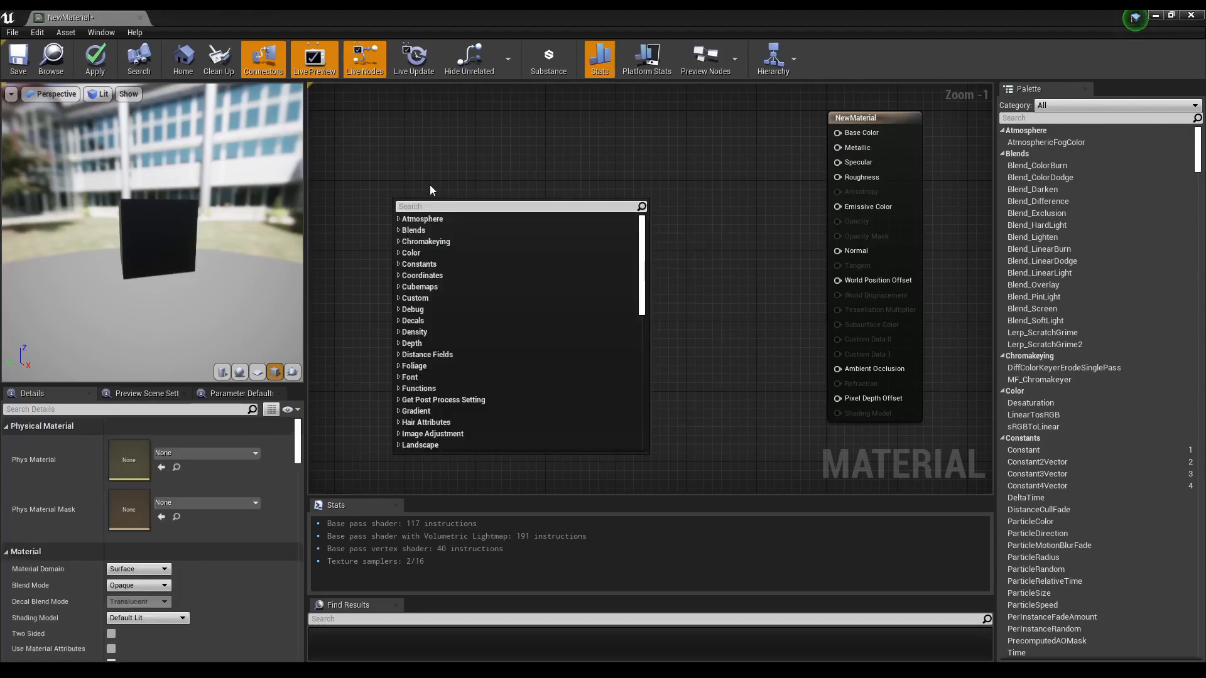
pyautogui.write('linea')
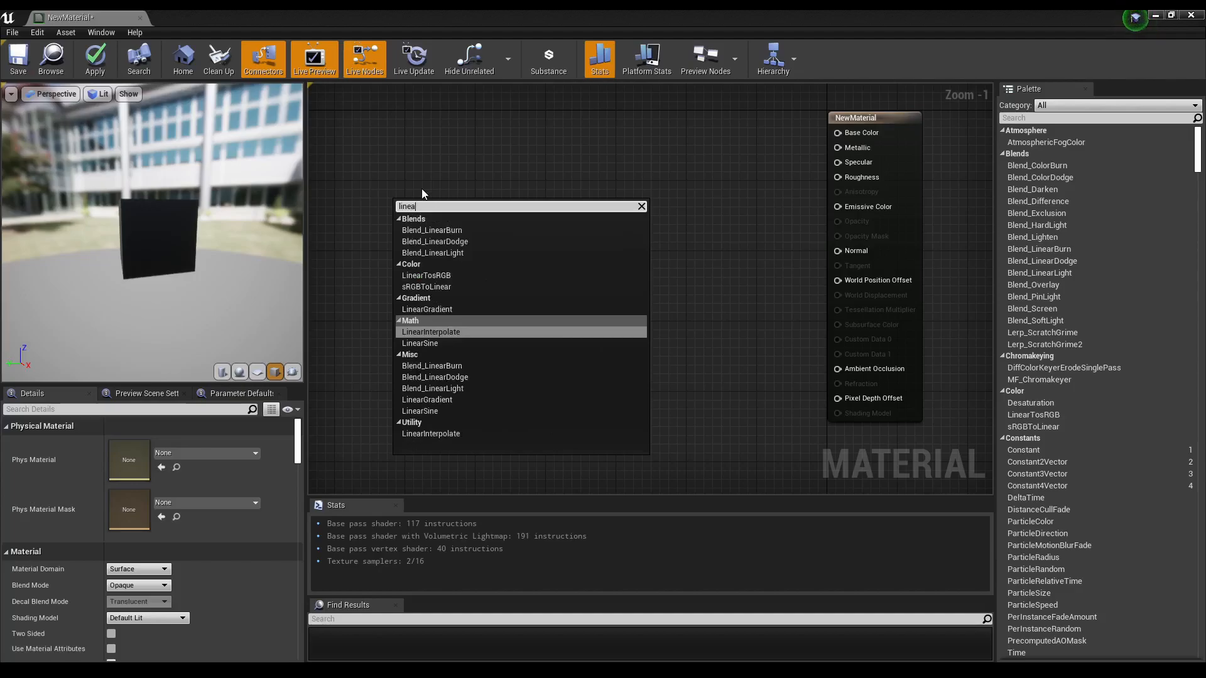
pyautogui.click(440, 309)
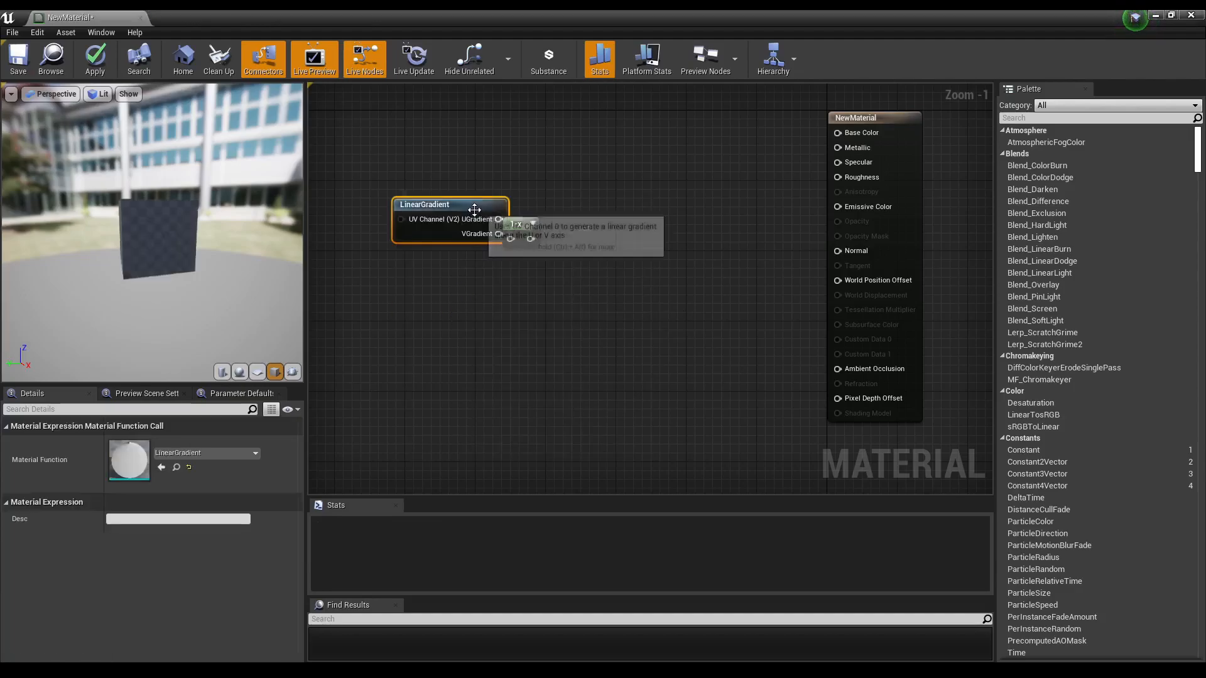
pyautogui.moveTo(475, 209); pyautogui.dragTo(426, 211)
pyautogui.moveTo(514, 228); pyautogui.dragTo(548, 201)
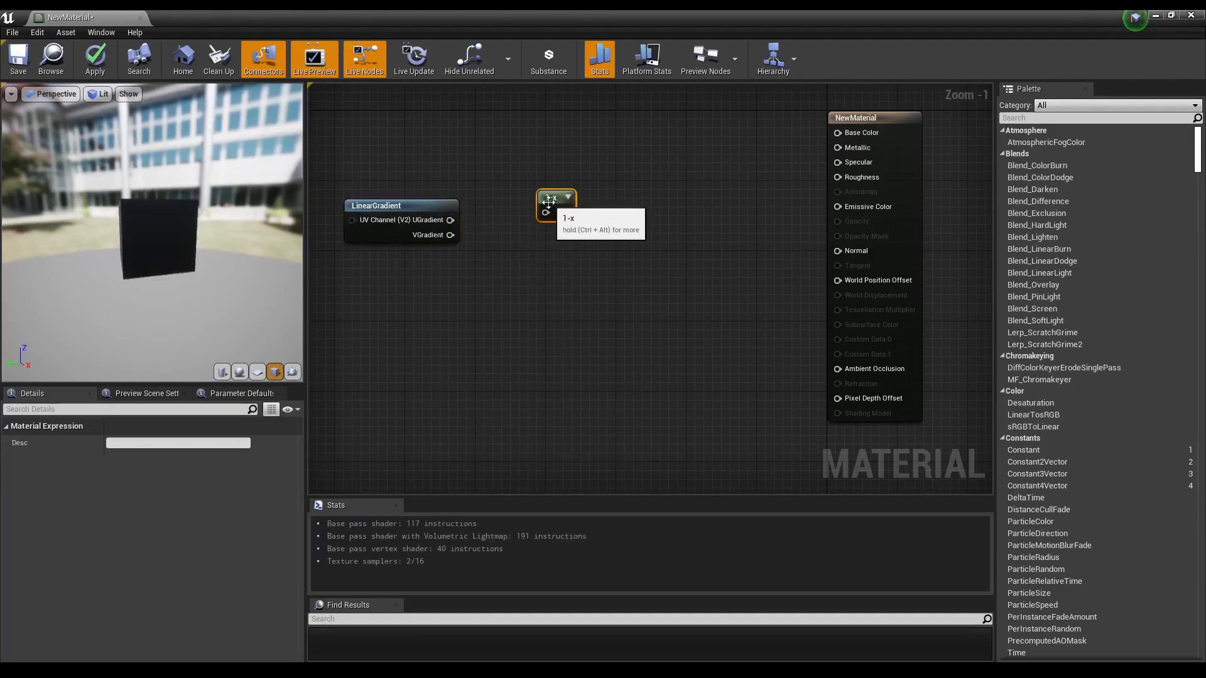
# Step: Start previewing the LinearGradient node and inspect it in the preview viewport
pyautogui.click(414, 207)
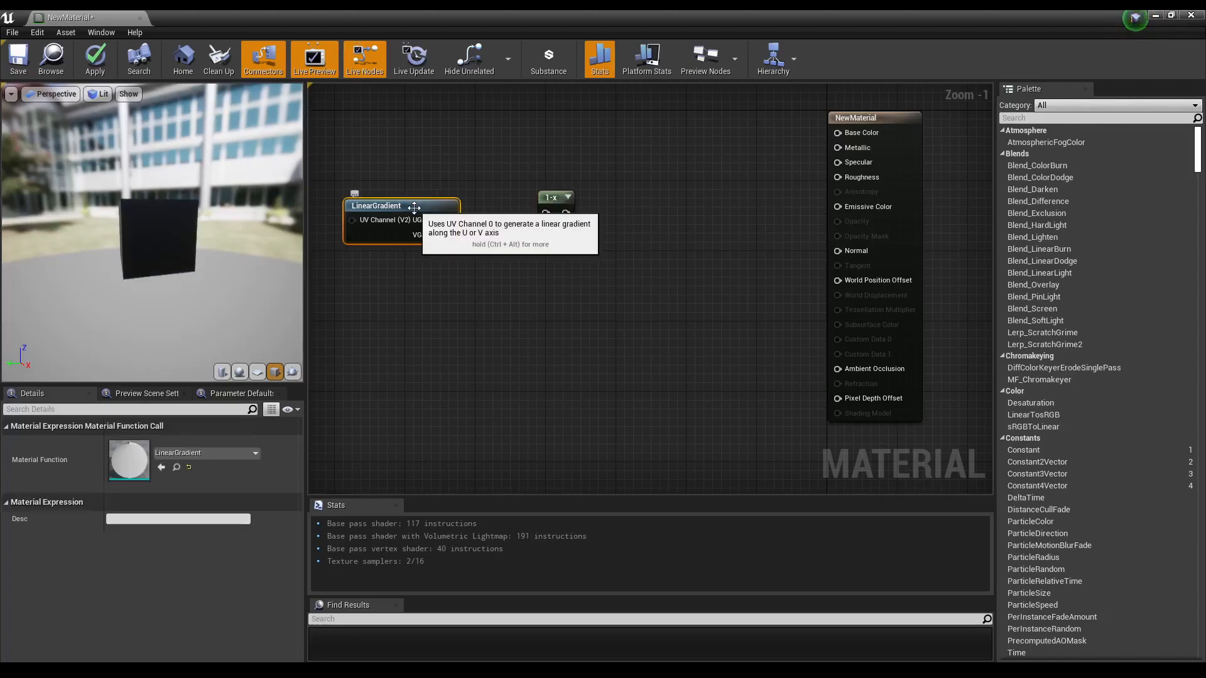
pyautogui.rightClick(414, 208)
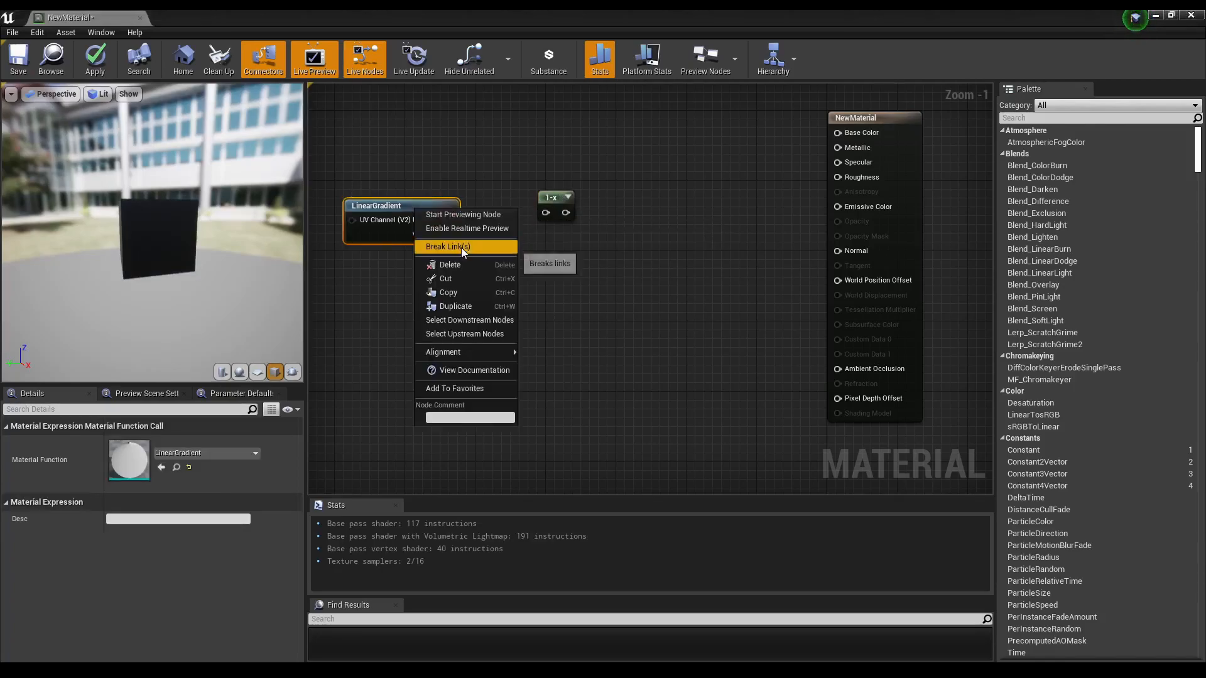
pyautogui.click(484, 216)
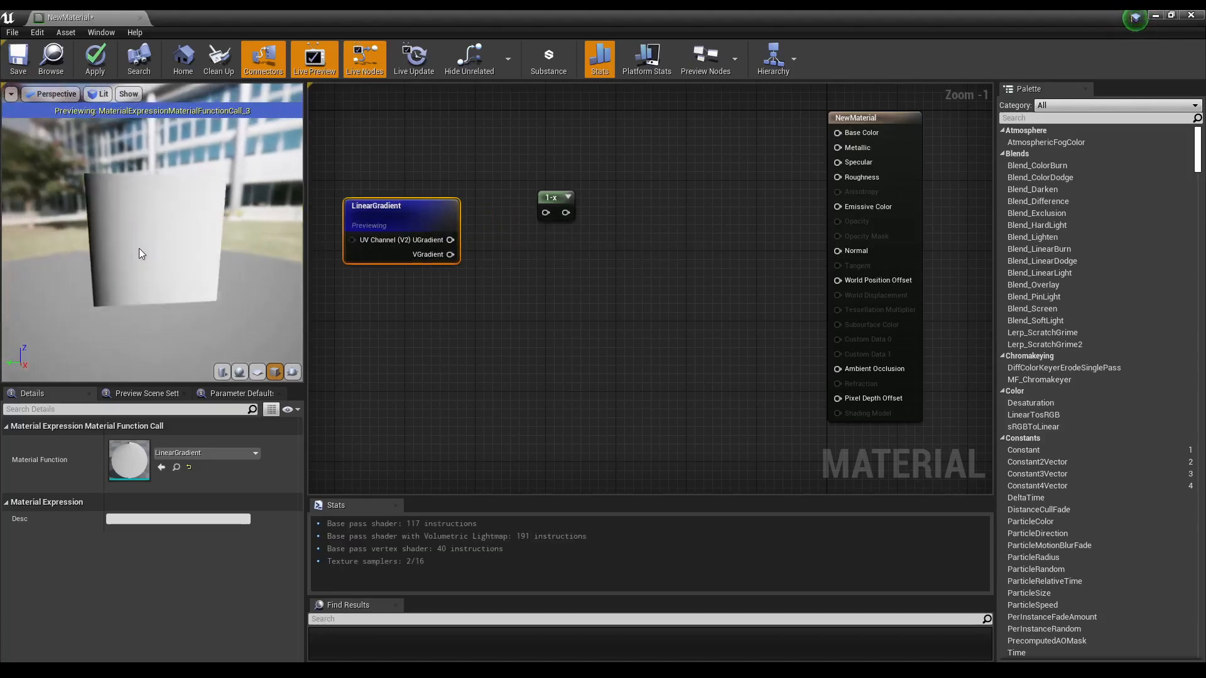
pyautogui.scroll(4, 138, 249)
pyautogui.moveTo(138, 252)
pyautogui.mouseDown()
pyautogui.moveTo(188, 251)
pyautogui.moveTo(143, 253)
pyautogui.mouseUp()
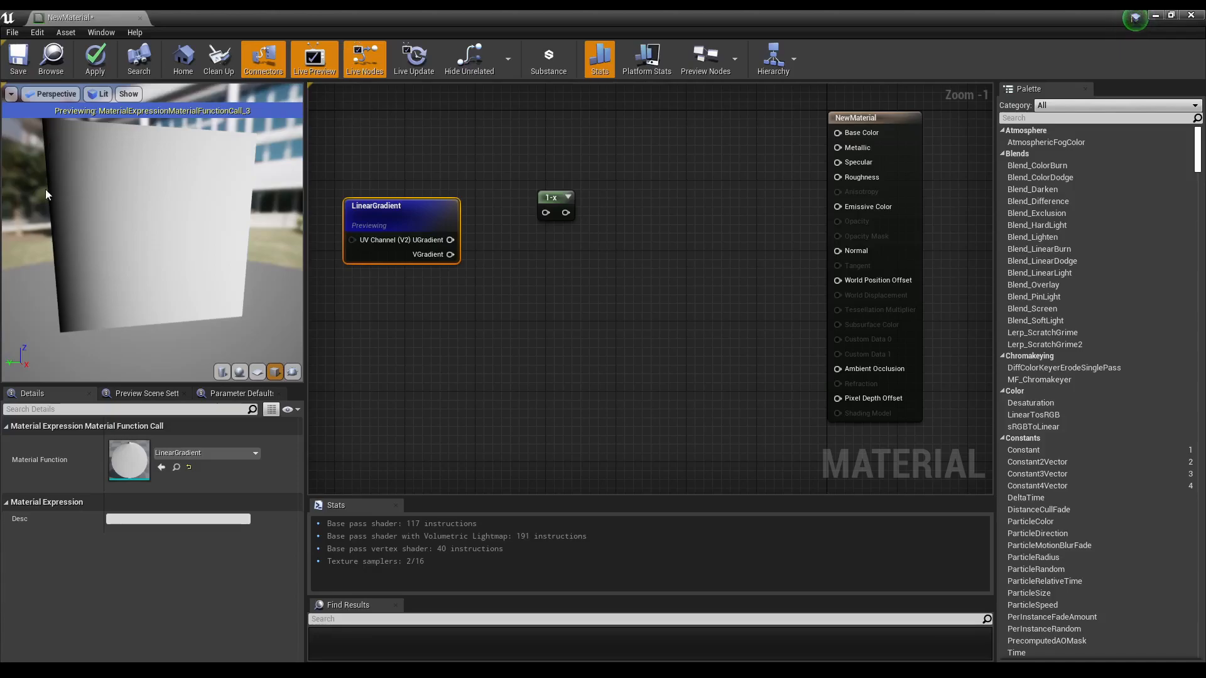
# Step: Connect the LinearGradient's UGradient output to the 1-x input and start previewing the 1-x node
pyautogui.moveTo(450, 241); pyautogui.dragTo(551, 227)
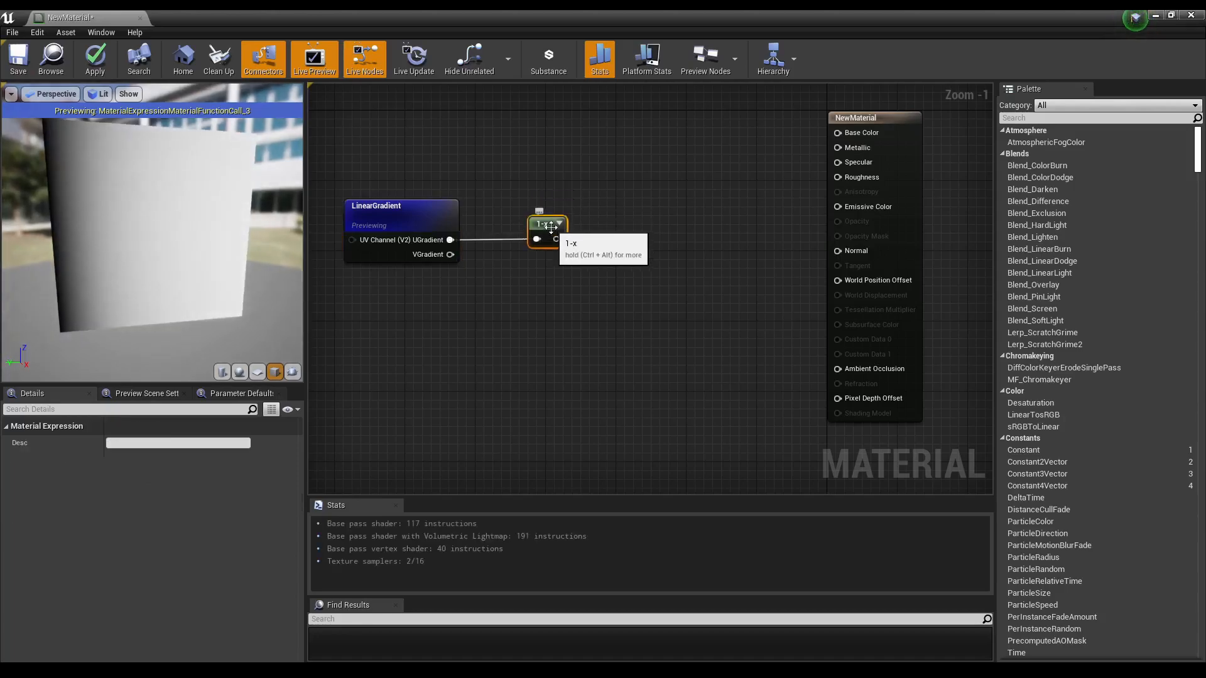
pyautogui.rightClick(552, 227)
pyautogui.click(598, 234)
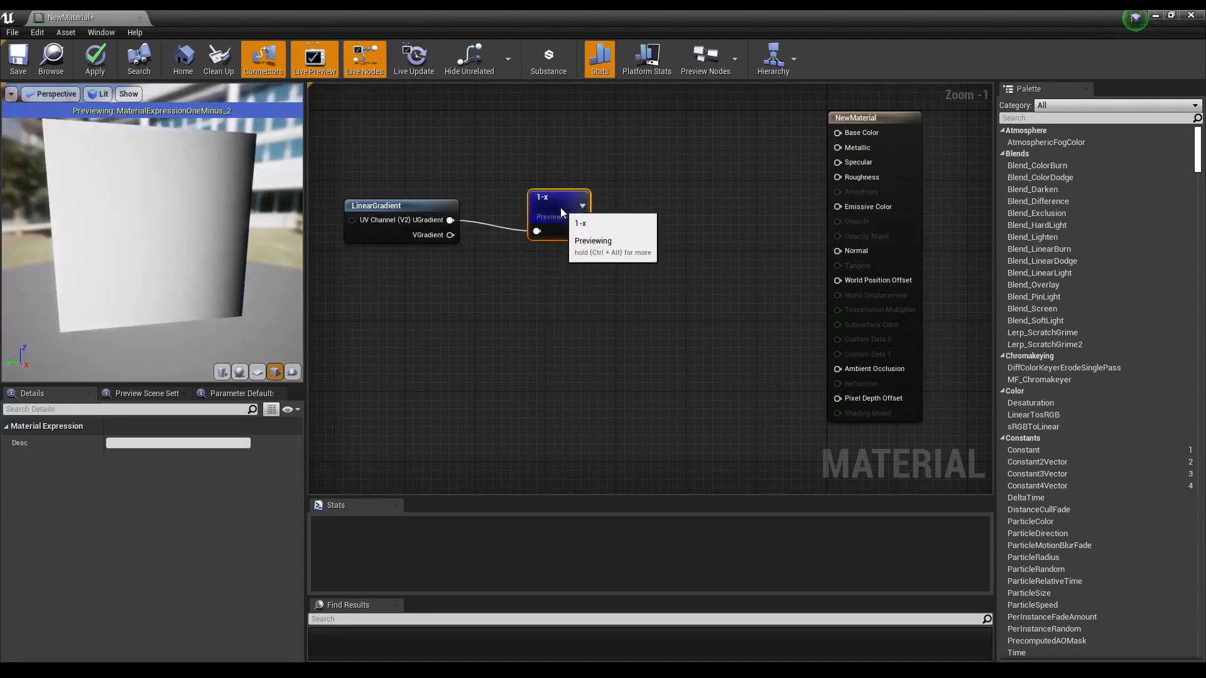
# Step: Add a Constant node below the LinearGradient node
pyautogui.moveTo(561, 212); pyautogui.dragTo(561, 204)
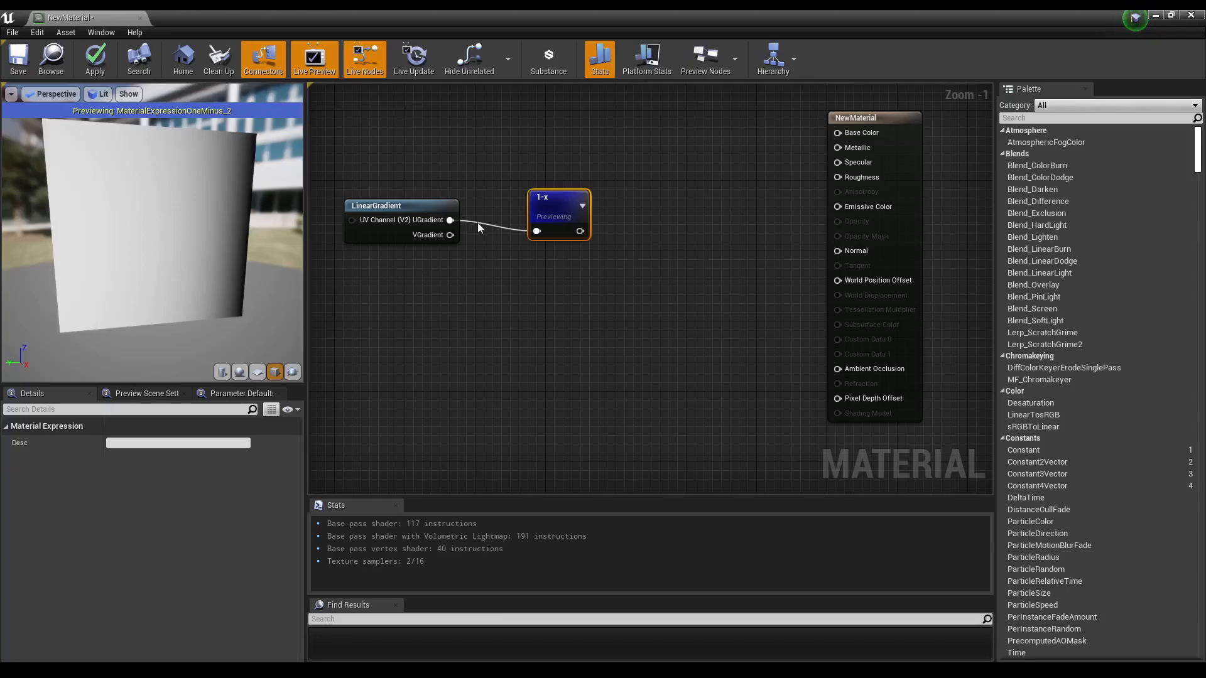
pyautogui.moveTo(541, 212); pyautogui.dragTo(540, 203)
pyautogui.rightClick(419, 303)
pyautogui.click(424, 292)
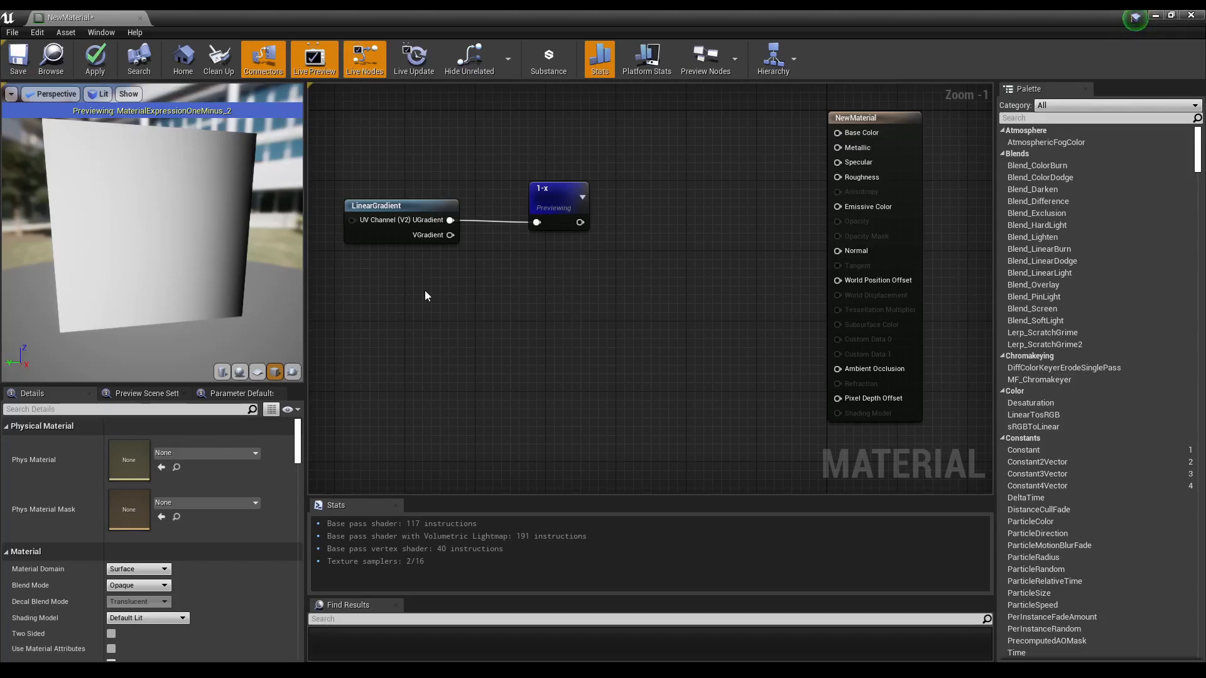
pyautogui.rightClick(425, 292)
pyautogui.write('cons')
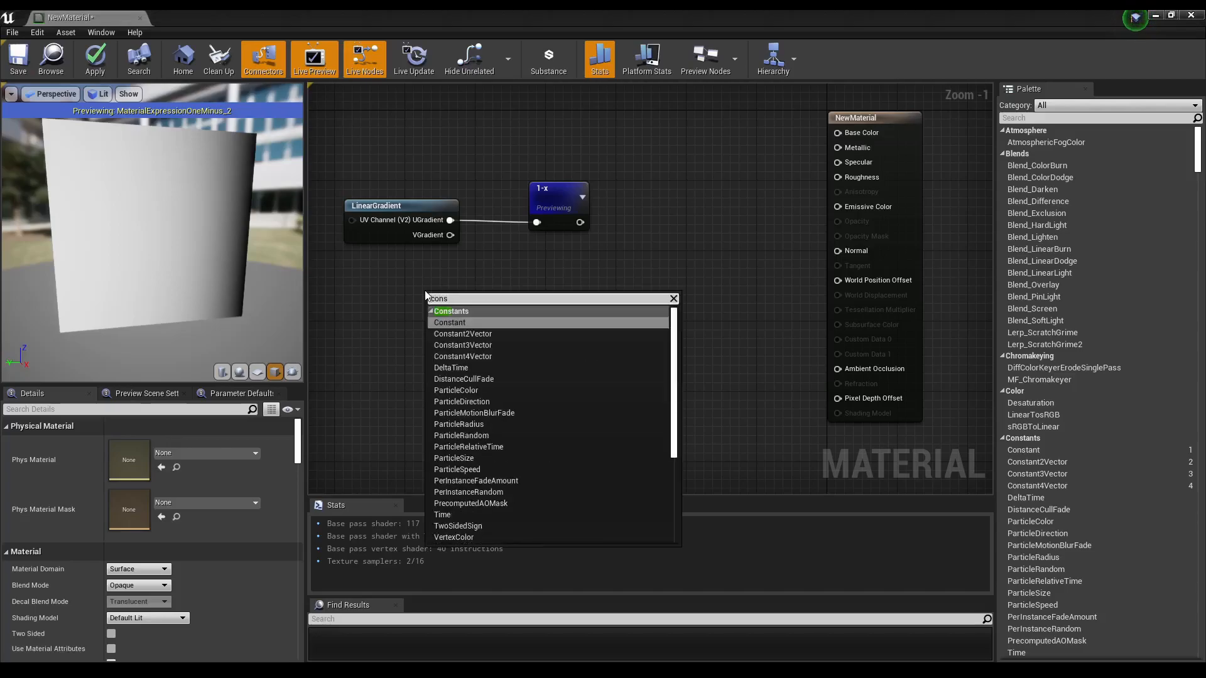
pyautogui.click(459, 323)
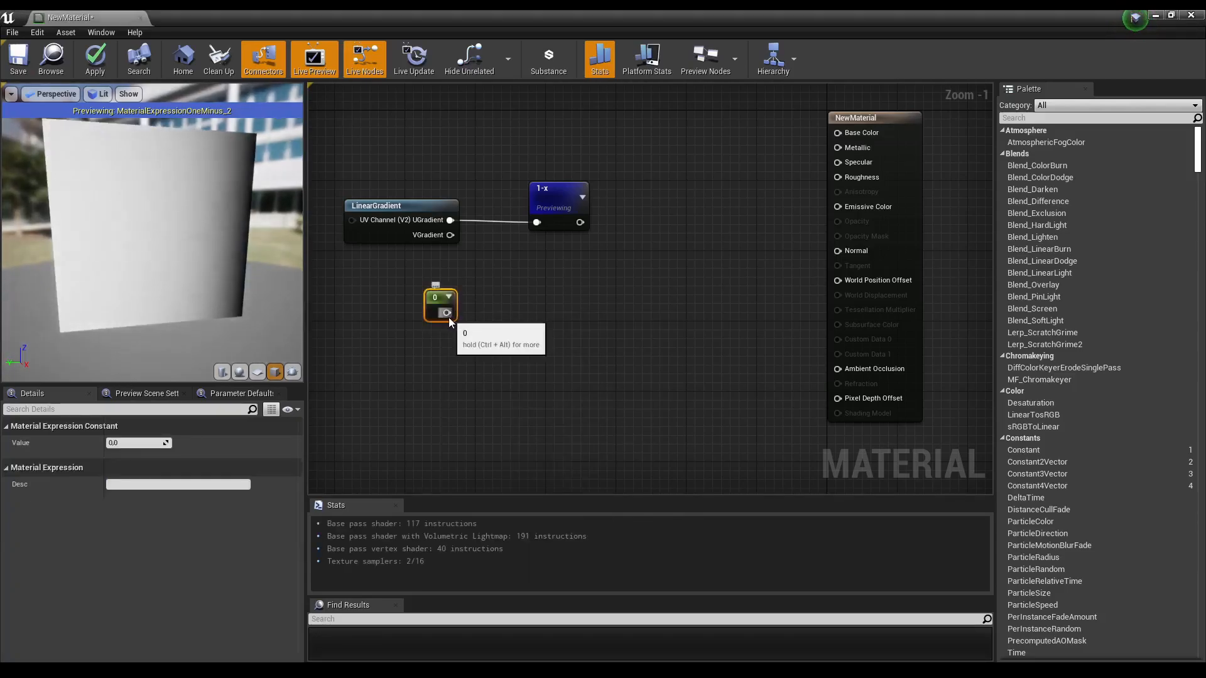
# Step: Wire the Constant's output into the 1-x node's input in place of the gradient
pyautogui.moveTo(561, 203); pyautogui.dragTo(569, 229)
pyautogui.moveTo(447, 312); pyautogui.dragTo(572, 288)
pyautogui.click(442, 297)
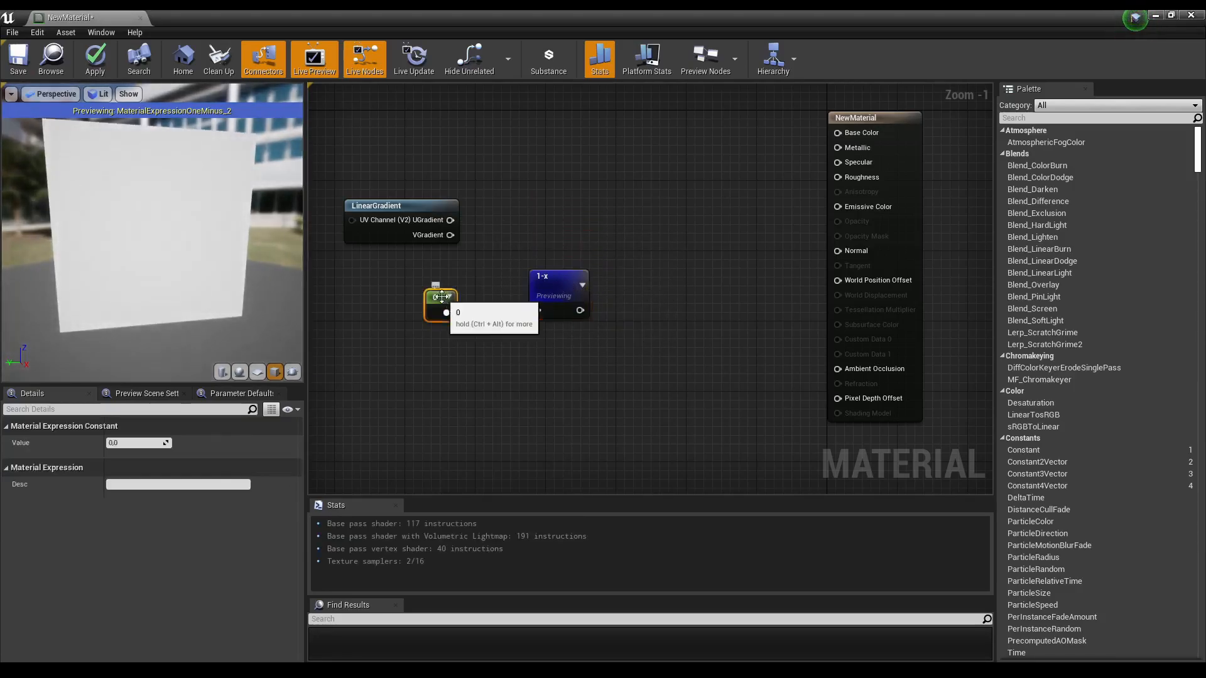
pyautogui.rightClick(544, 292)
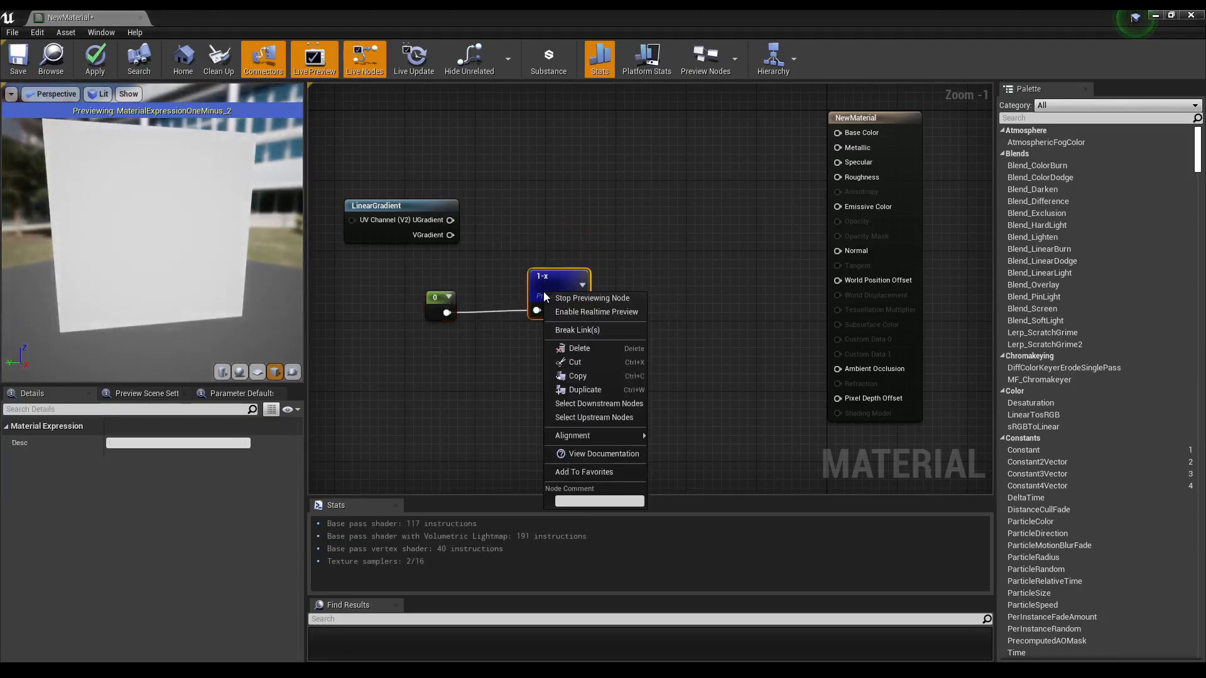
pyautogui.click(572, 237)
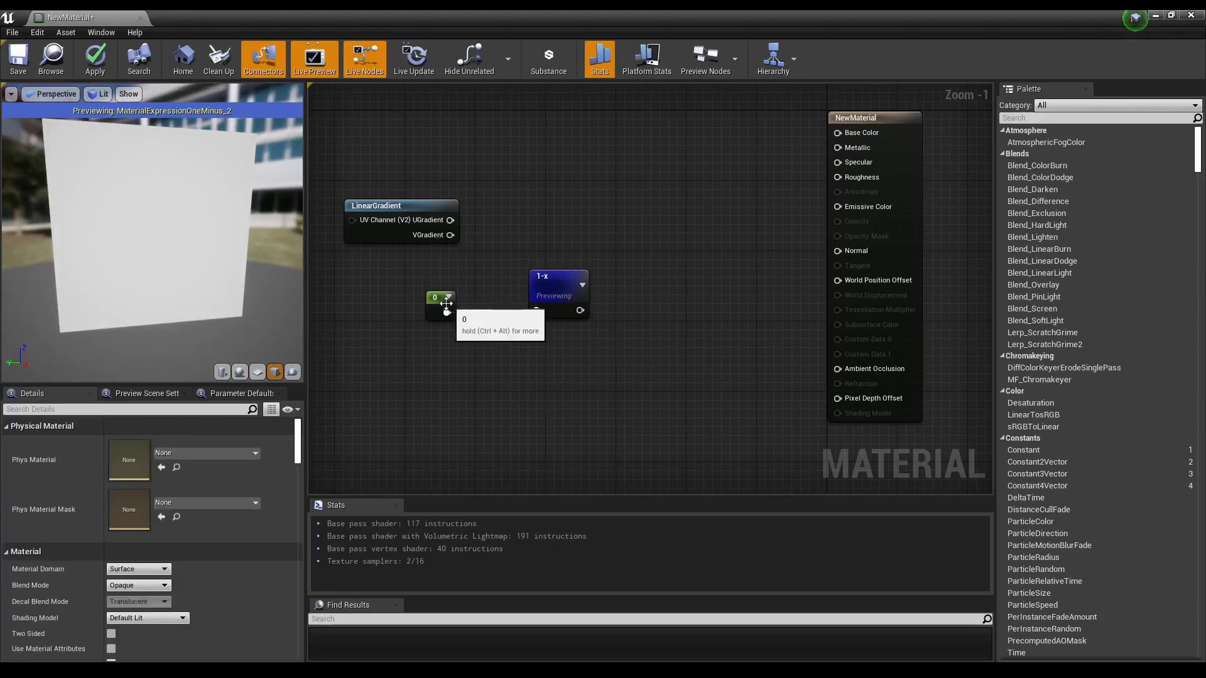
pyautogui.click(447, 303)
pyautogui.moveTo(447, 312); pyautogui.dragTo(537, 310)
# Step: Set the Constant's value to 1
pyautogui.click(144, 442)
pyautogui.write('1')
pyautogui.press('Return')
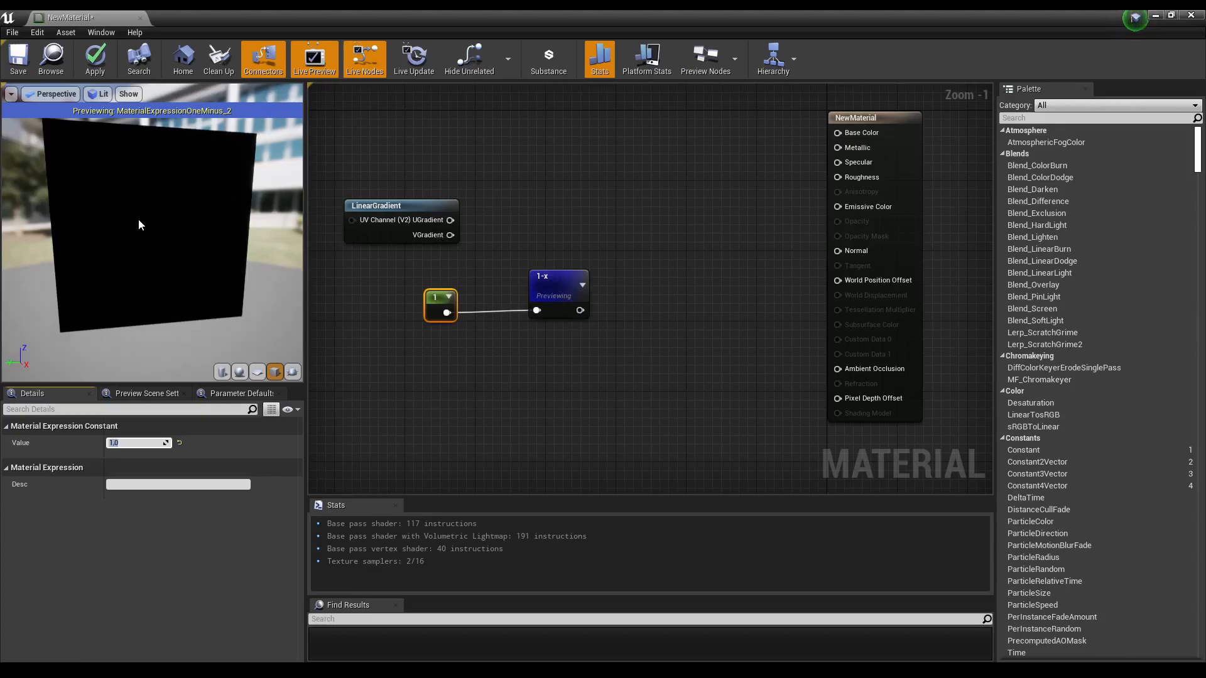
# Step: Set the Constant's value to 0.5
pyautogui.click(539, 299)
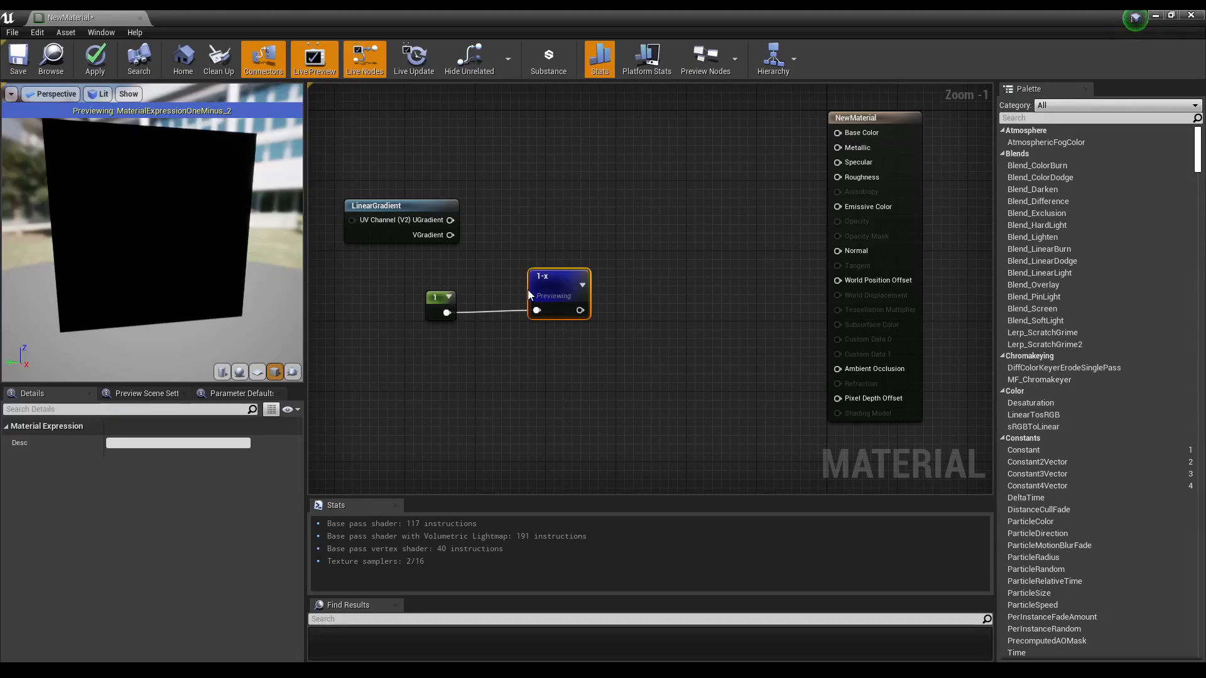
pyautogui.moveTo(550, 382); pyautogui.dragTo(585, 337, button='right')
pyautogui.moveTo(493, 272); pyautogui.dragTo(471, 276)
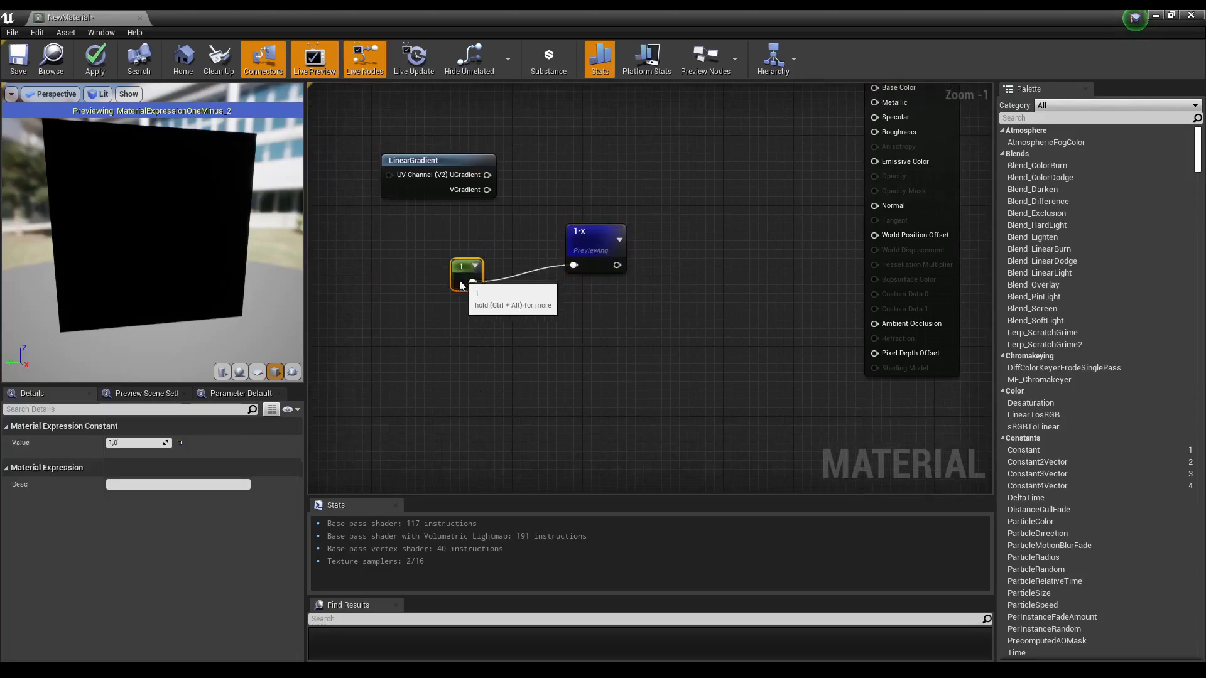
pyautogui.click(134, 443)
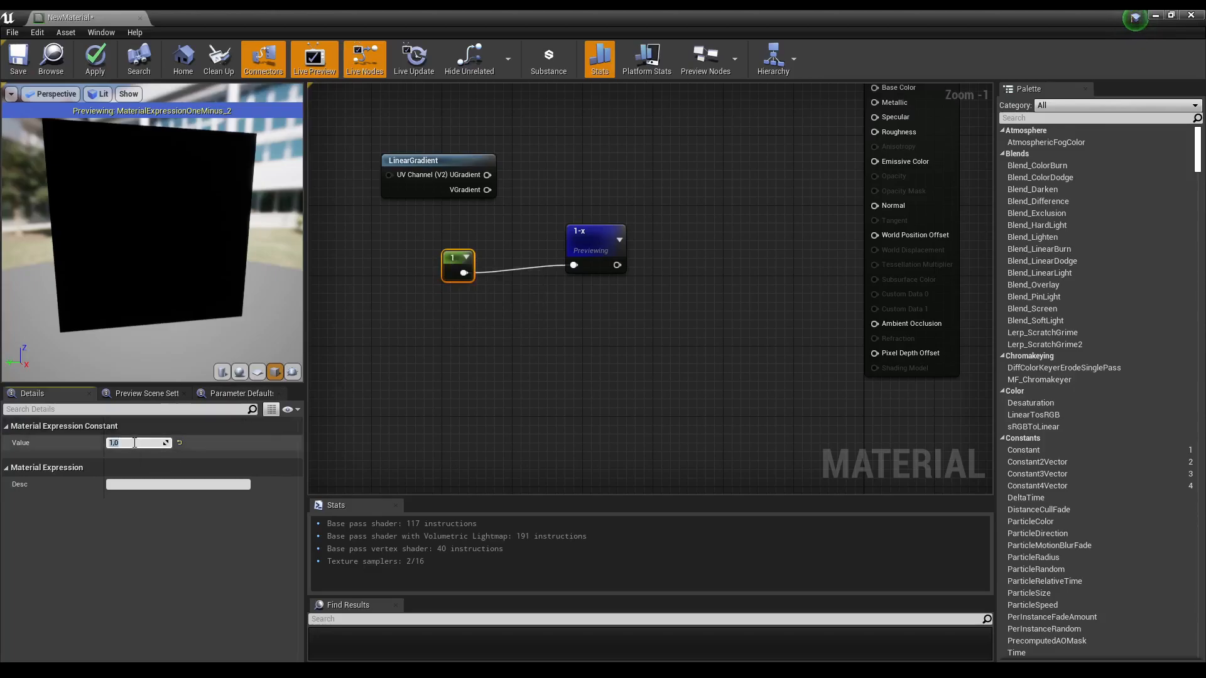
pyautogui.write('0.5')
pyautogui.press('Return')
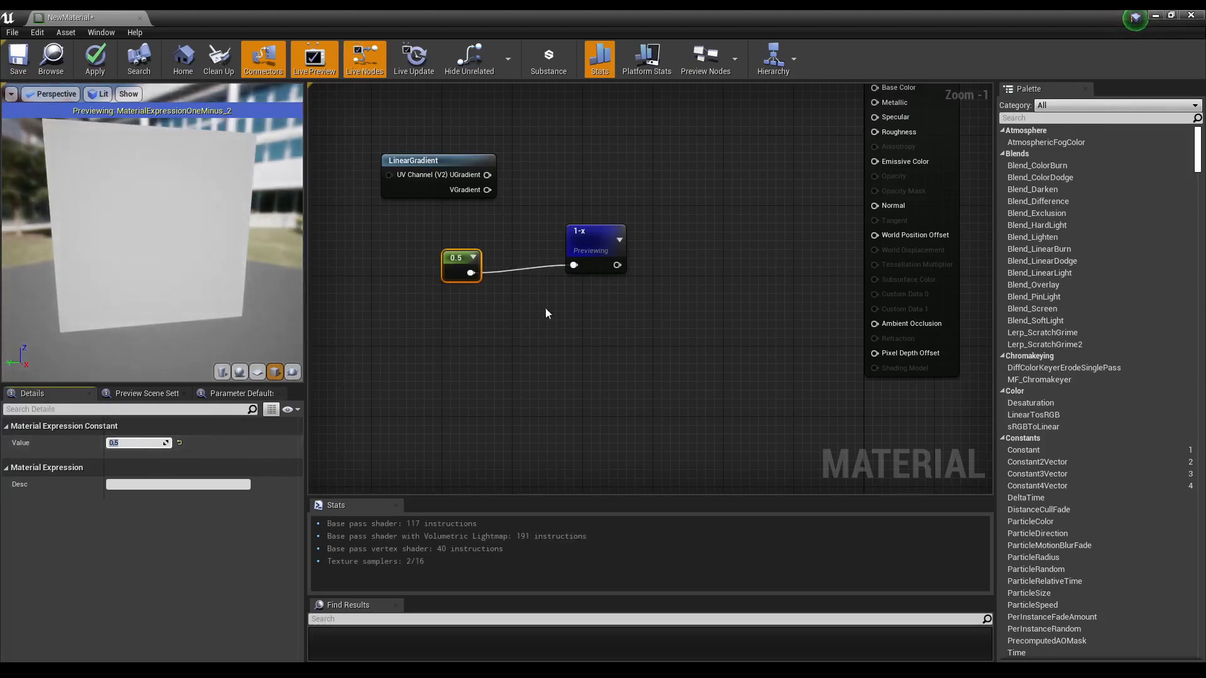
# Step: Rearrange the Constant, 1-x and LinearGradient nodes in the graph
pyautogui.moveTo(461, 262); pyautogui.dragTo(471, 254)
pyautogui.moveTo(581, 251); pyautogui.dragTo(563, 252)
pyautogui.moveTo(590, 305); pyautogui.dragTo(569, 358, button='right')
pyautogui.moveTo(402, 217); pyautogui.dragTo(565, 171)
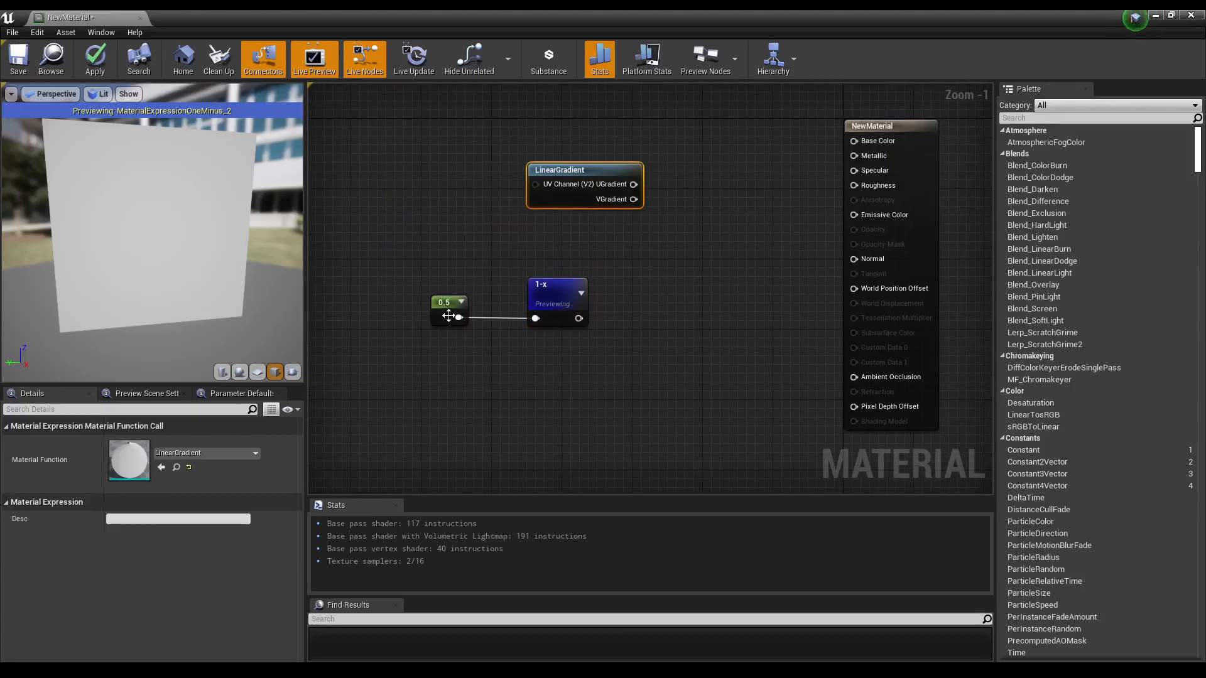
pyautogui.moveTo(446, 312); pyautogui.dragTo(420, 312)
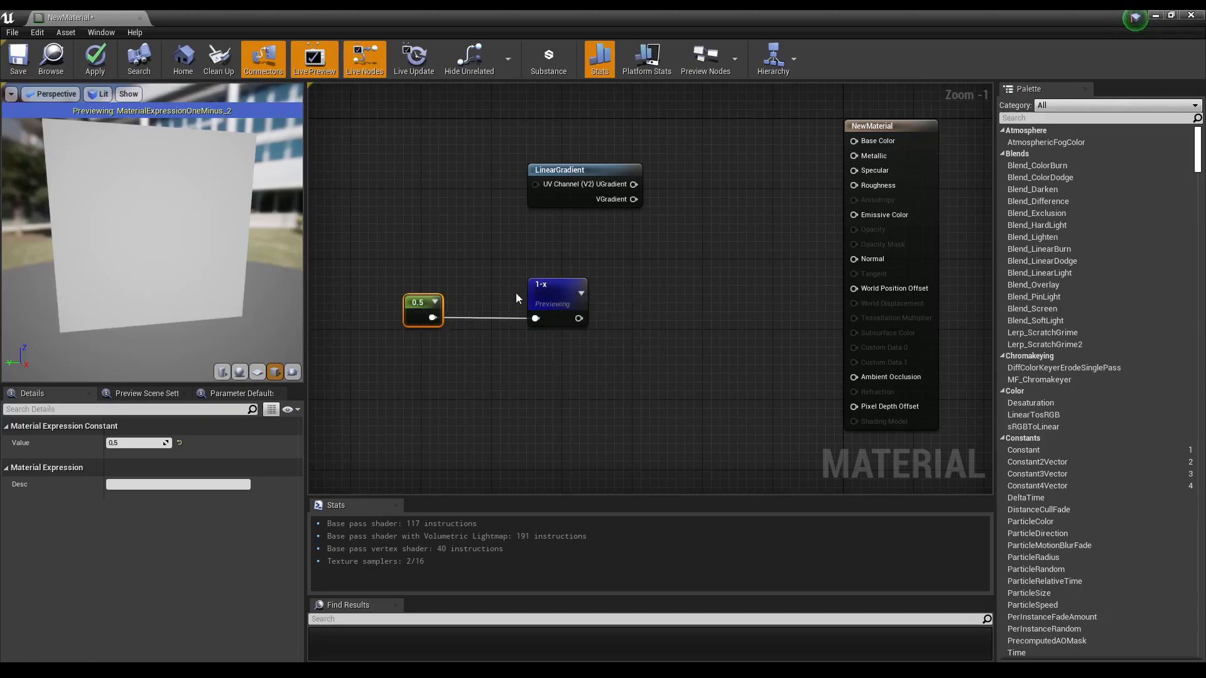
pyautogui.moveTo(412, 311); pyautogui.dragTo(416, 323)
pyautogui.moveTo(559, 307); pyautogui.dragTo(541, 306)
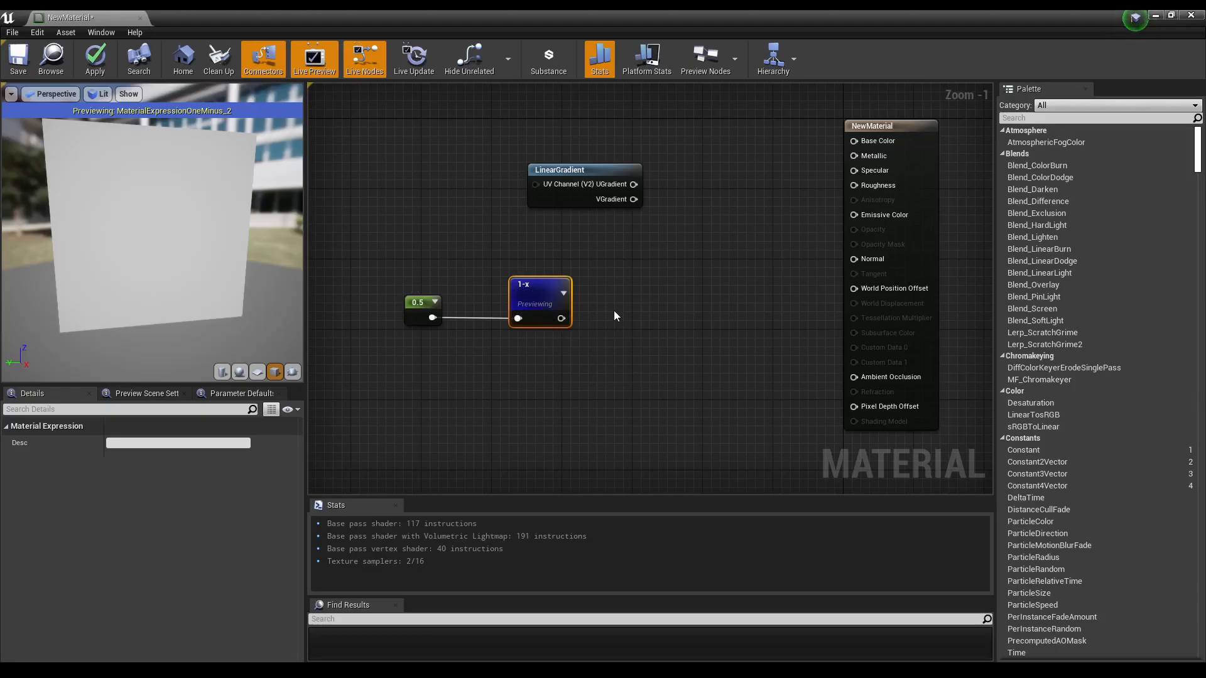
# Step: Add a DebugScalarValues node to the graph beside the 1-x node
pyautogui.rightClick(656, 301)
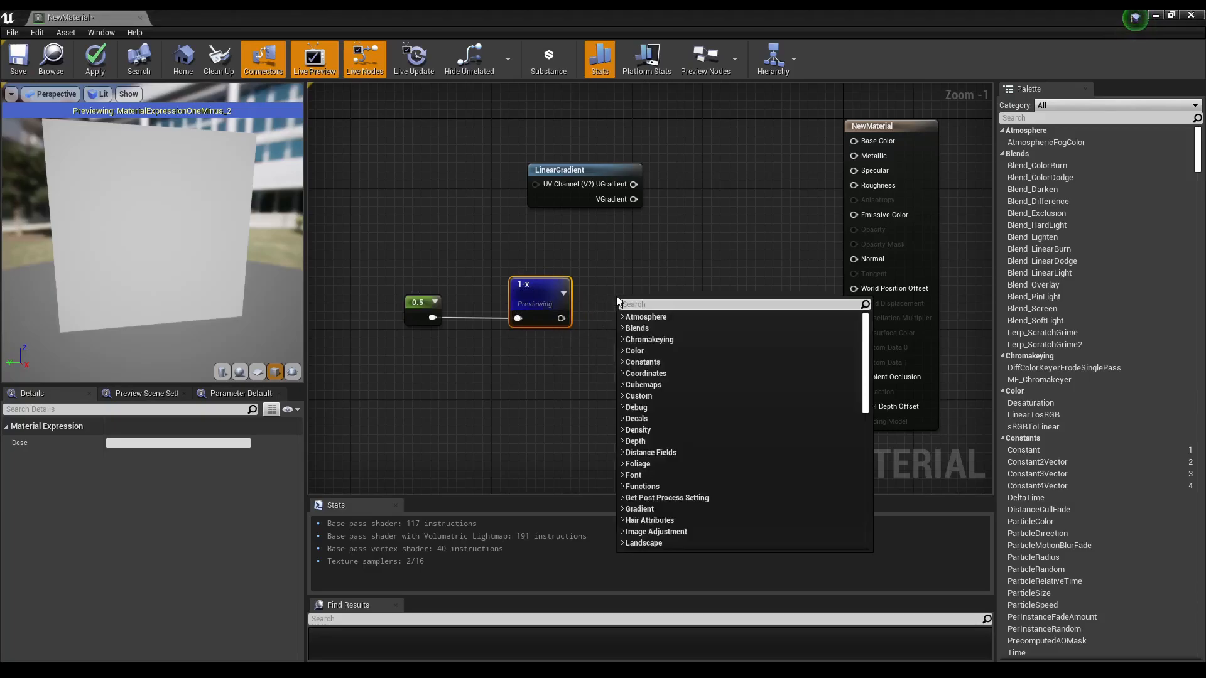
pyautogui.write('debug')
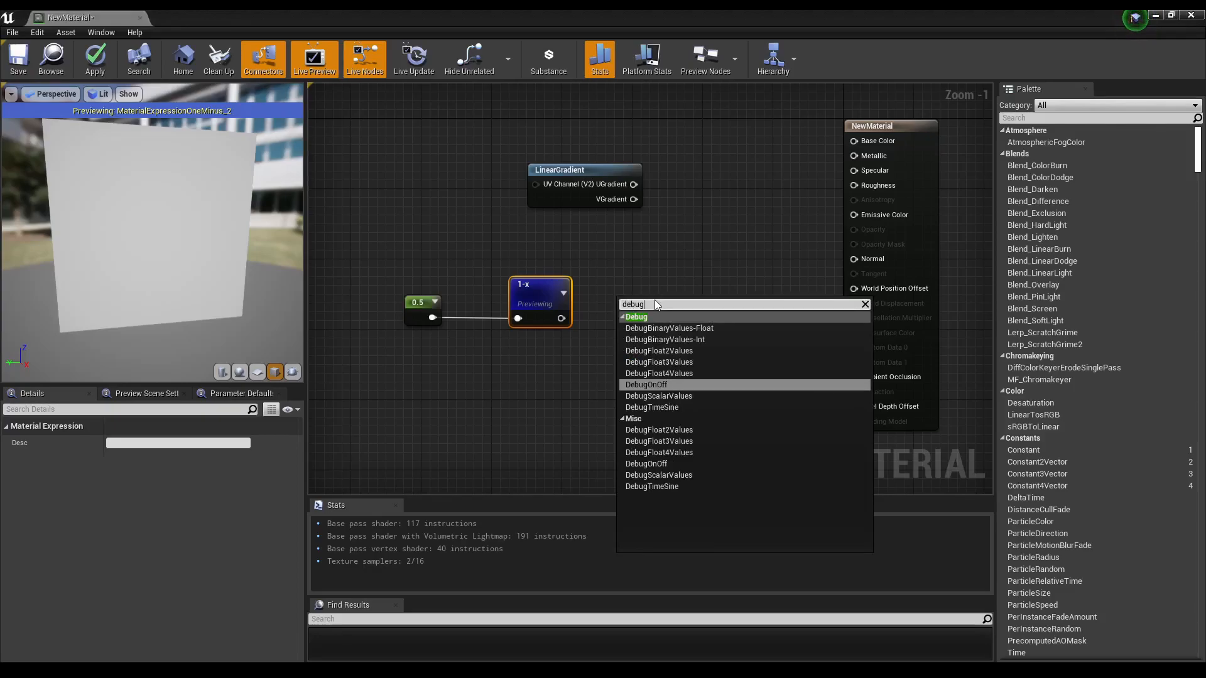
pyautogui.press('Down')
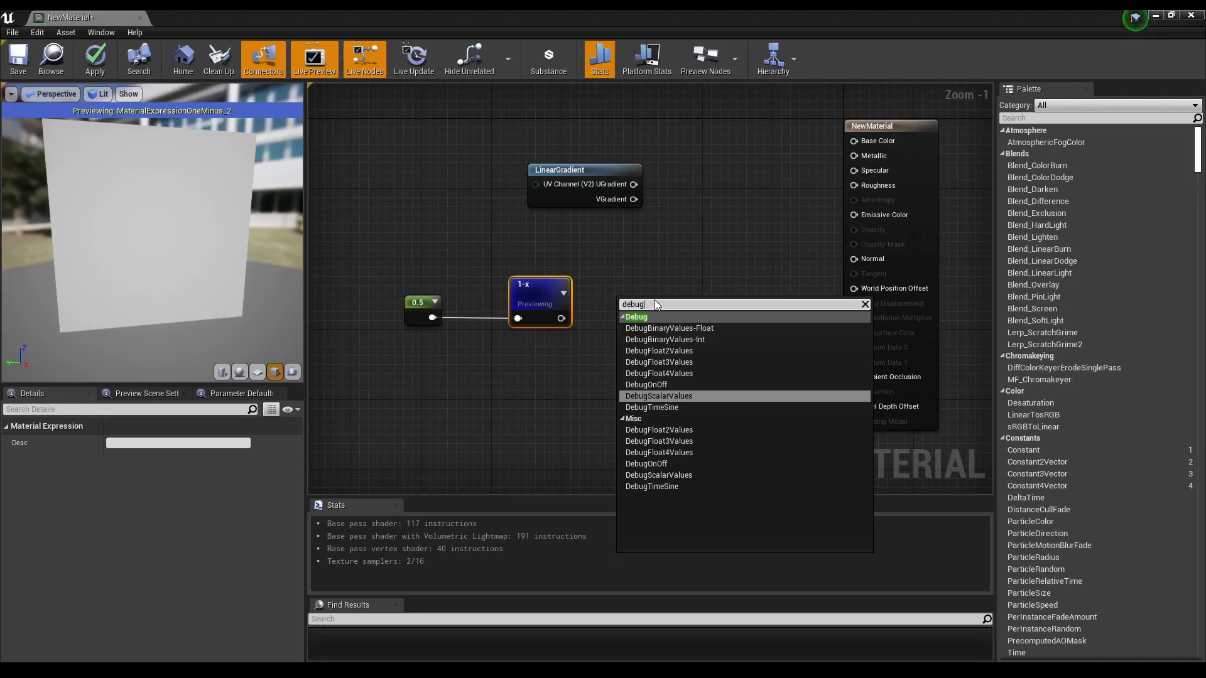
pyautogui.press('Return')
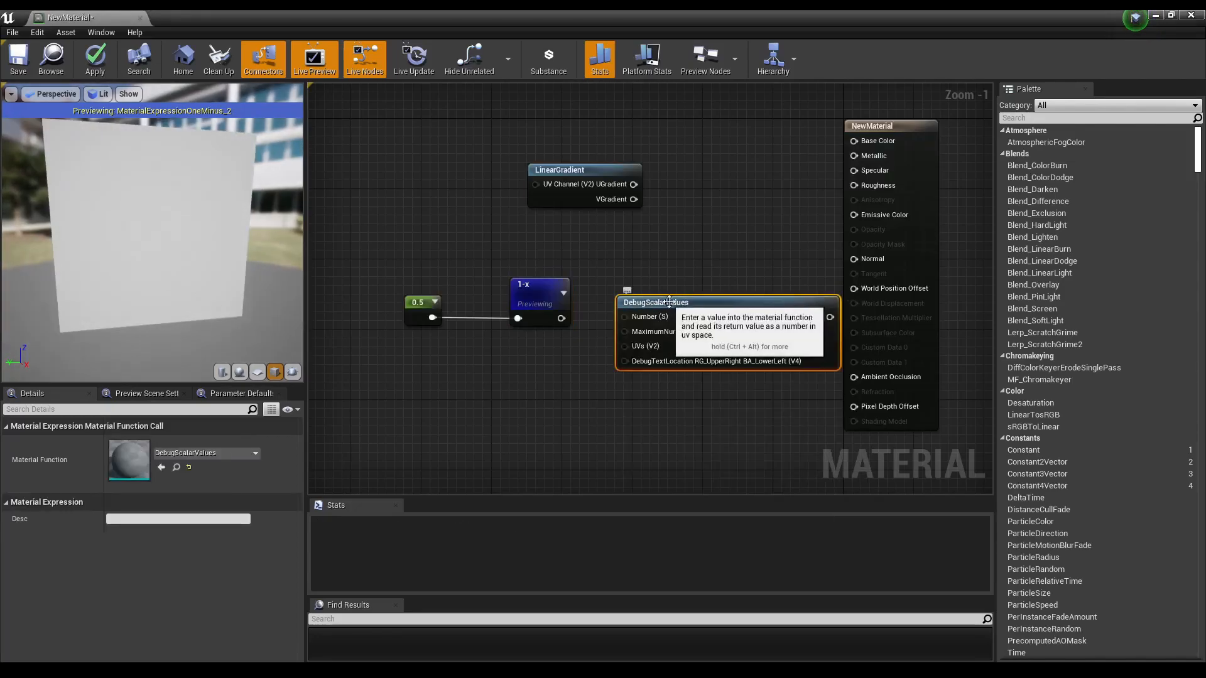
# Step: Wire the 1-x output into the DebugScalarValues Number input and start previewing that node
pyautogui.moveTo(667, 302); pyautogui.dragTo(659, 310)
pyautogui.moveTo(561, 319); pyautogui.dragTo(622, 330)
pyautogui.moveTo(695, 312); pyautogui.dragTo(686, 312)
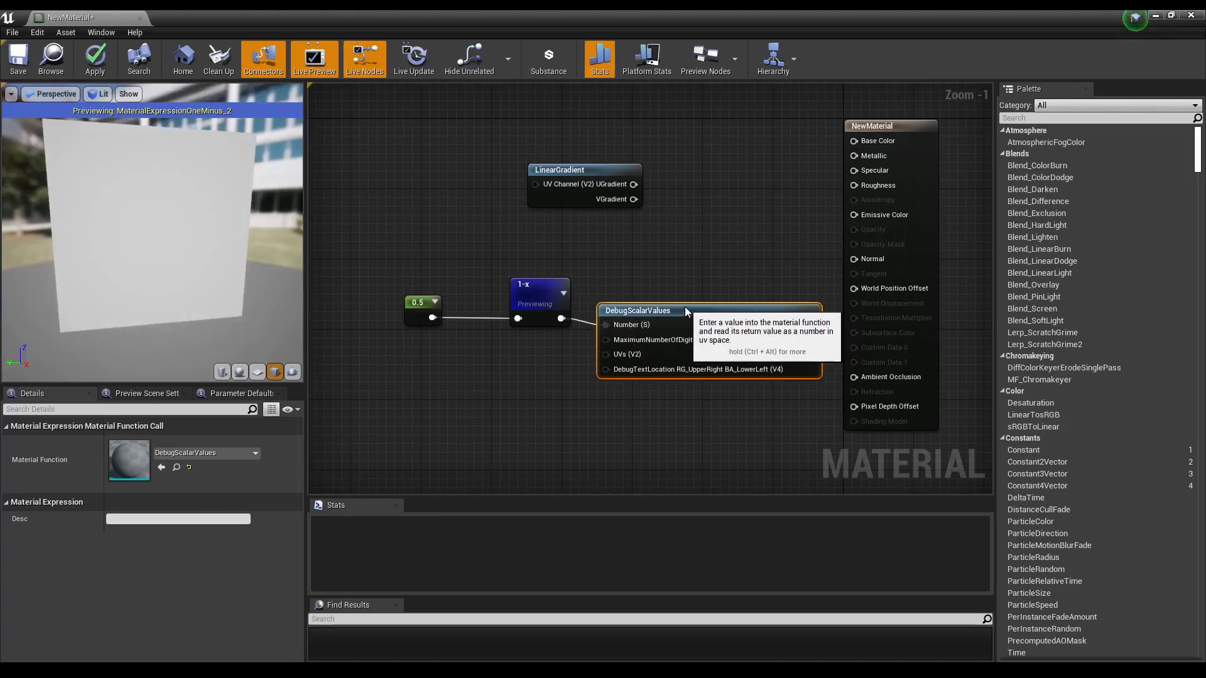
pyautogui.rightClick(686, 312)
pyautogui.click(724, 313)
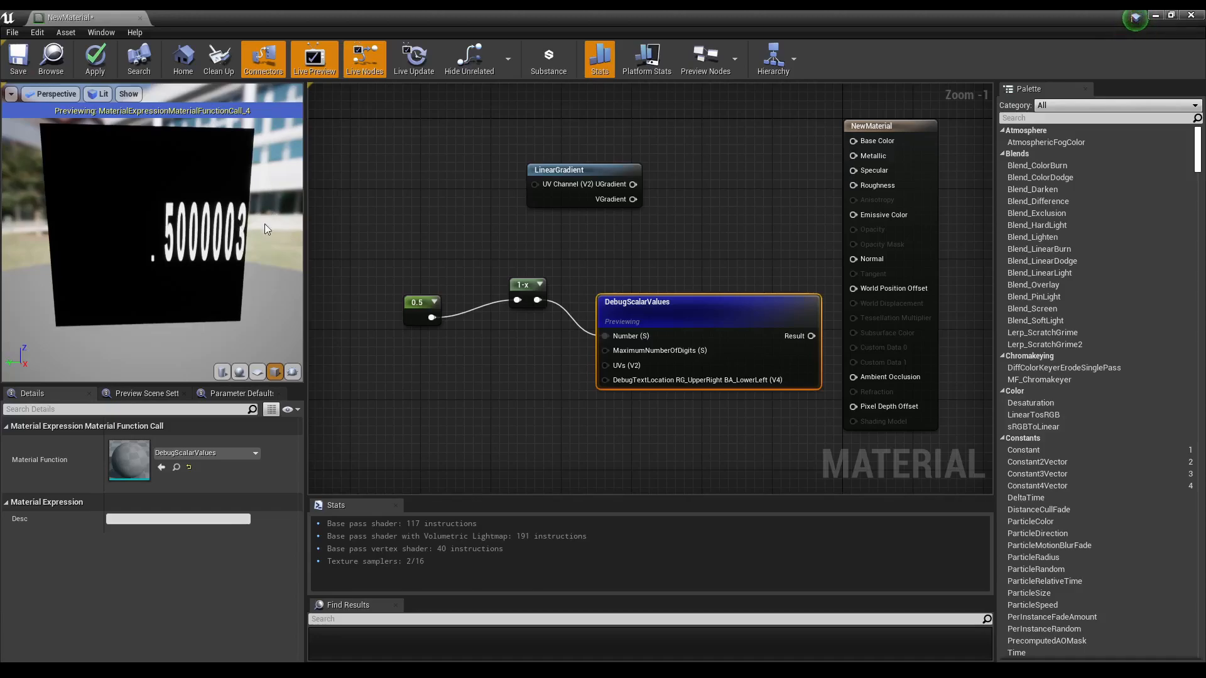
# Step: Rearrange the Constant, 1-x and DebugScalarValues nodes into a tidy row
pyautogui.moveTo(421, 325); pyautogui.dragTo(421, 307)
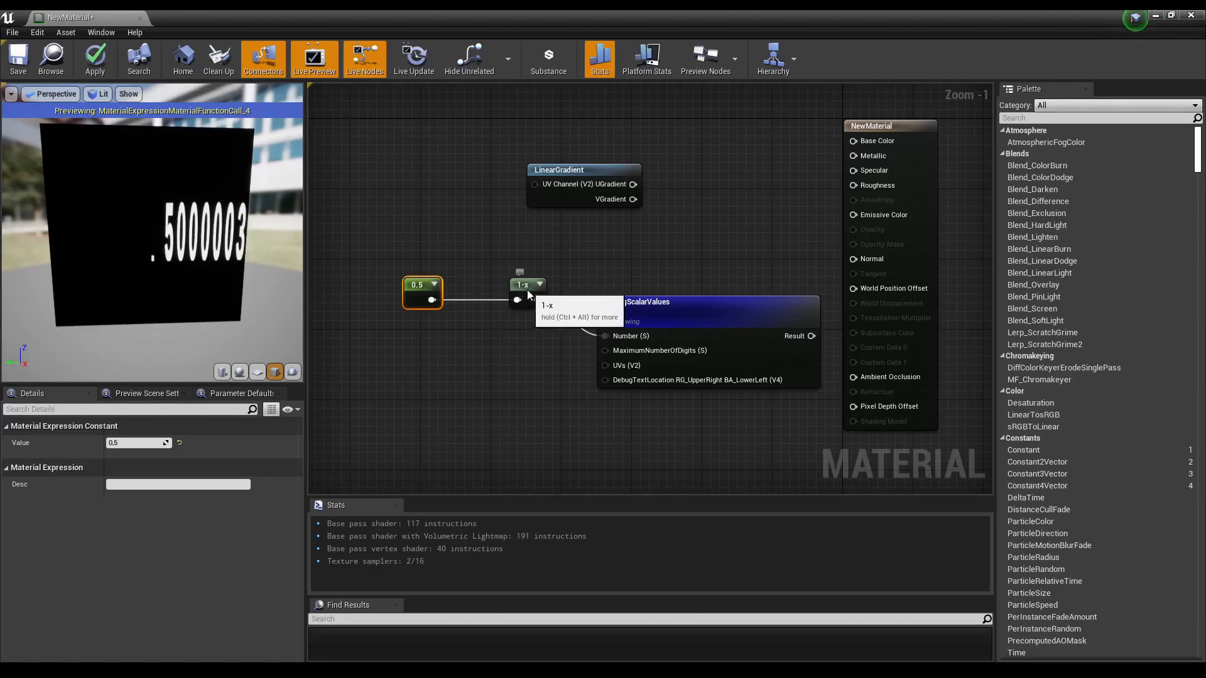
pyautogui.moveTo(530, 288); pyautogui.dragTo(512, 288)
pyautogui.moveTo(514, 369); pyautogui.dragTo(520, 385, button='right')
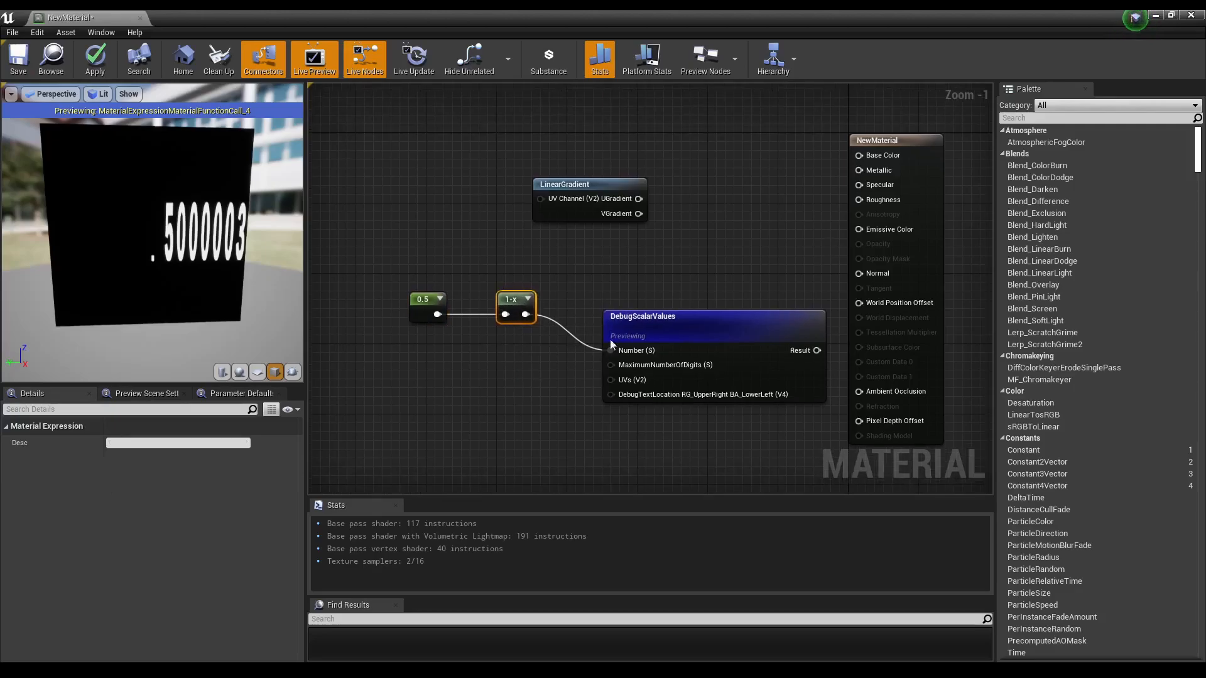
pyautogui.moveTo(670, 323); pyautogui.dragTo(665, 291)
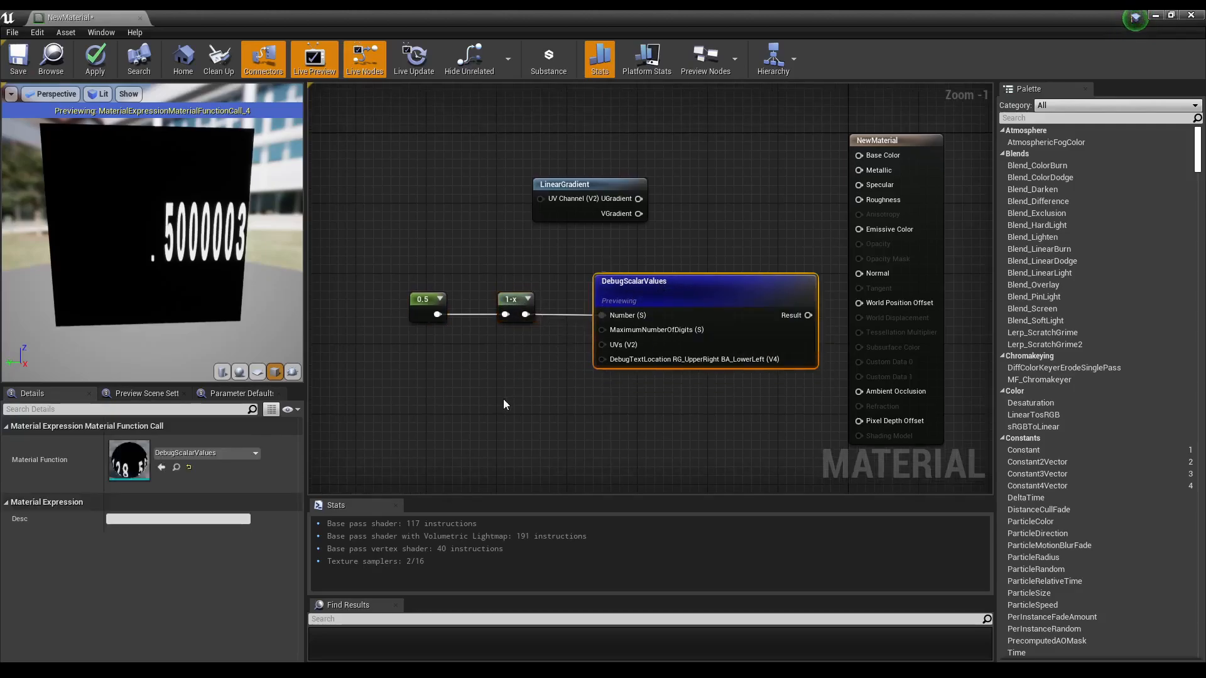
pyautogui.moveTo(504, 398); pyautogui.dragTo(561, 398, button='right')
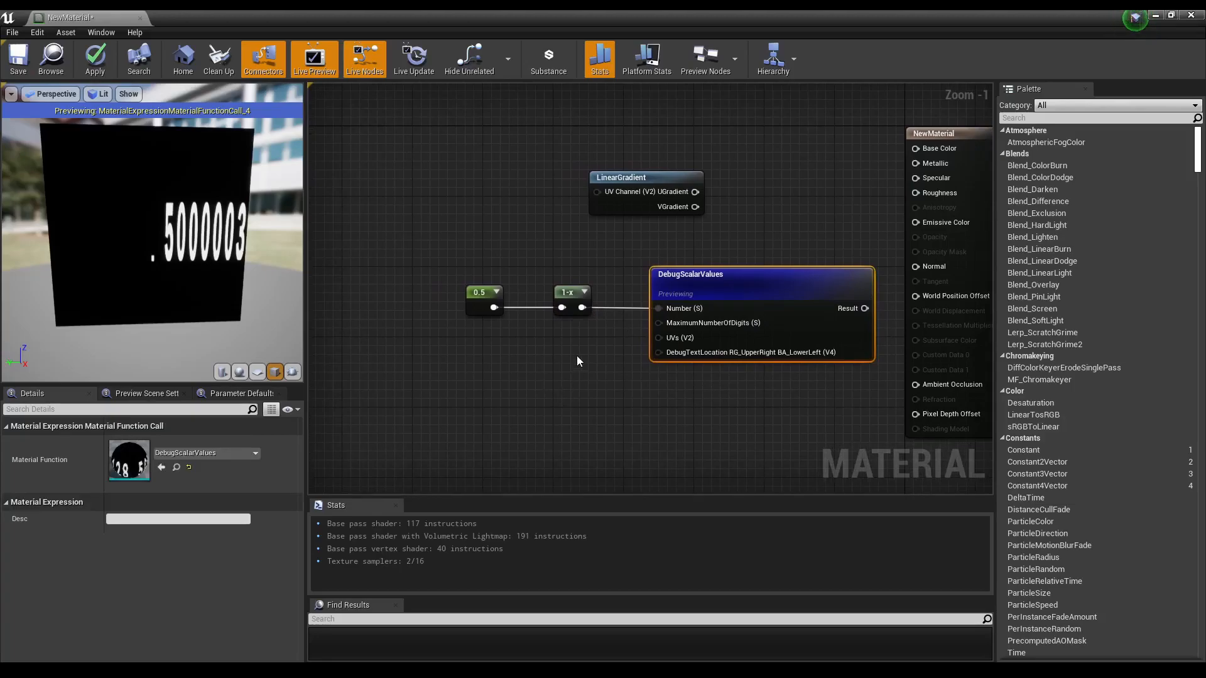
pyautogui.moveTo(585, 346); pyautogui.dragTo(617, 343, button='right')
pyautogui.moveTo(761, 290)
pyautogui.mouseDown()
pyautogui.moveTo(767, 266)
pyautogui.moveTo(766, 281)
pyautogui.mouseUp()
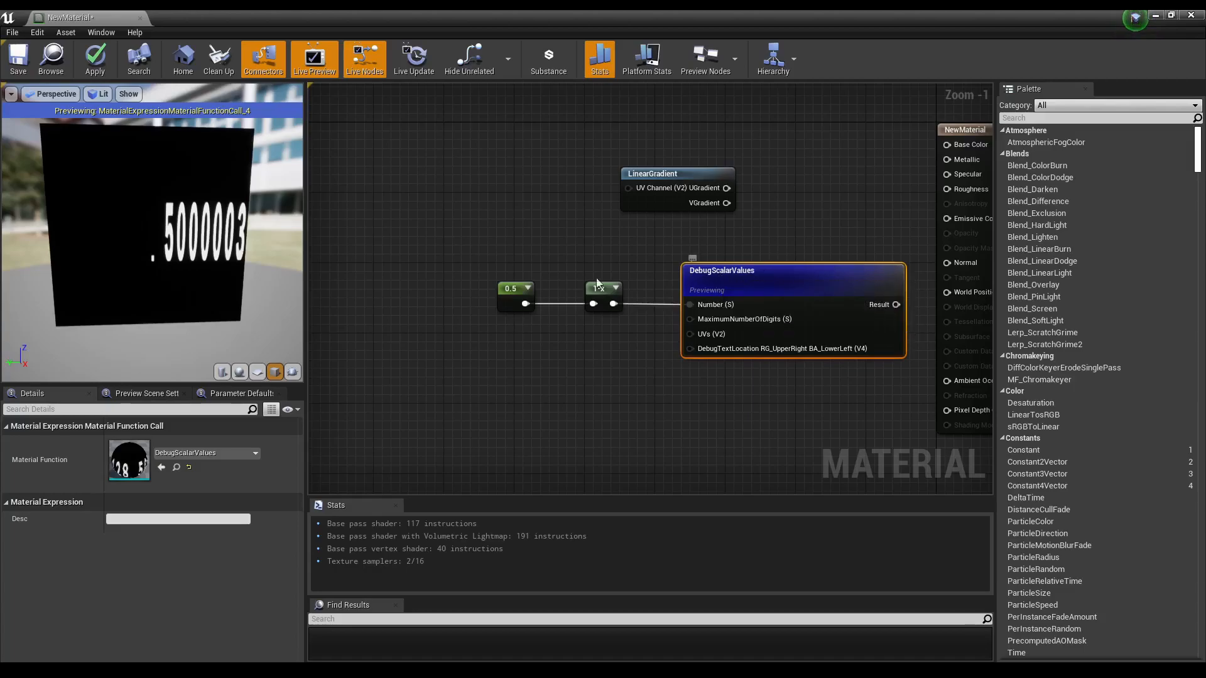
pyautogui.rightClick(692, 419)
pyautogui.write('debug')
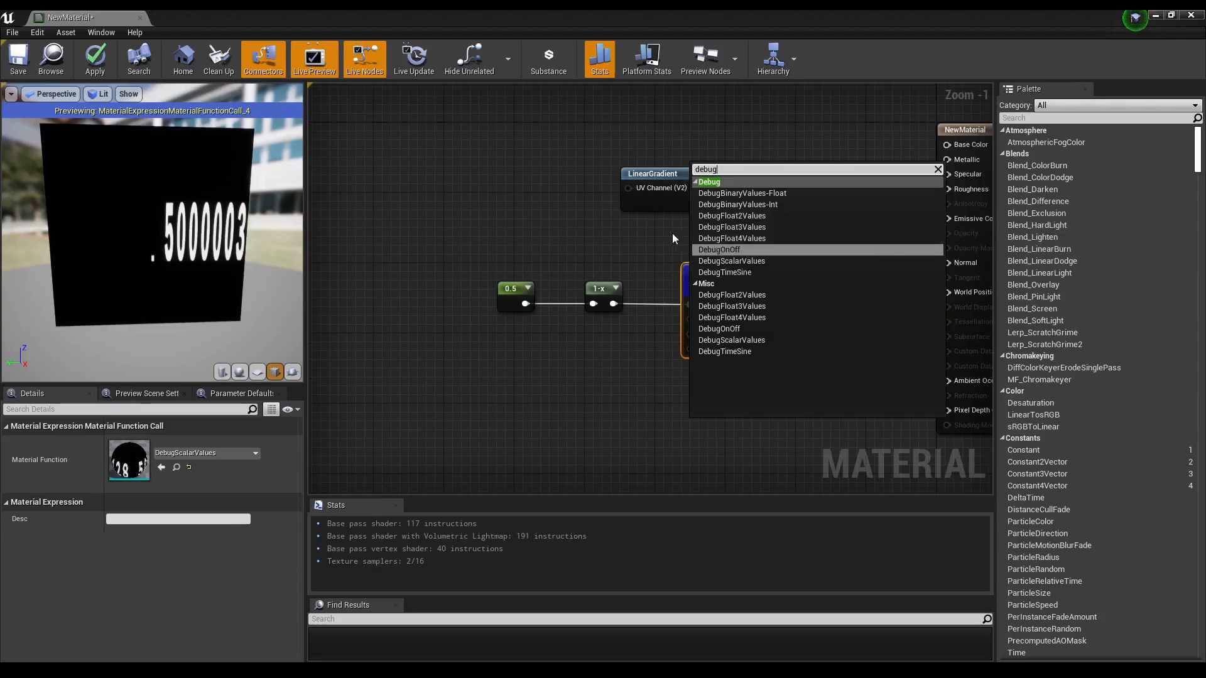
pyautogui.click(655, 233)
pyautogui.moveTo(656, 232); pyautogui.dragTo(584, 231, button='right')
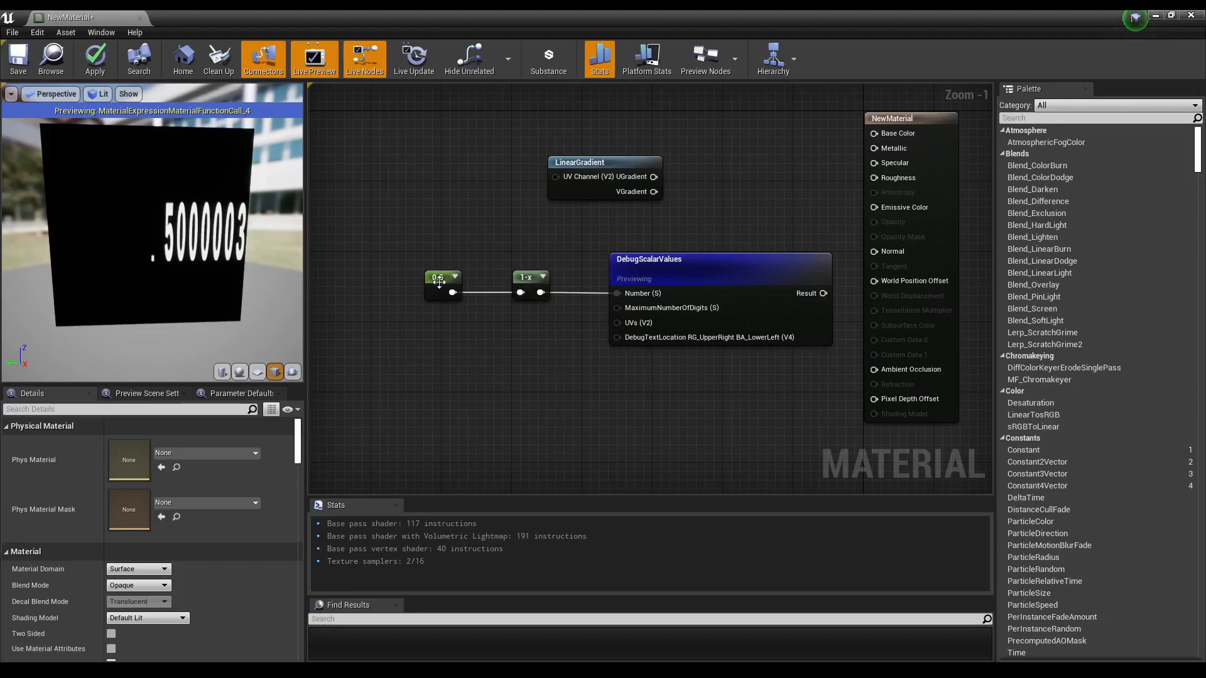
# Step: Set the Constant's value to 2
pyautogui.click(440, 283)
pyautogui.click(136, 443)
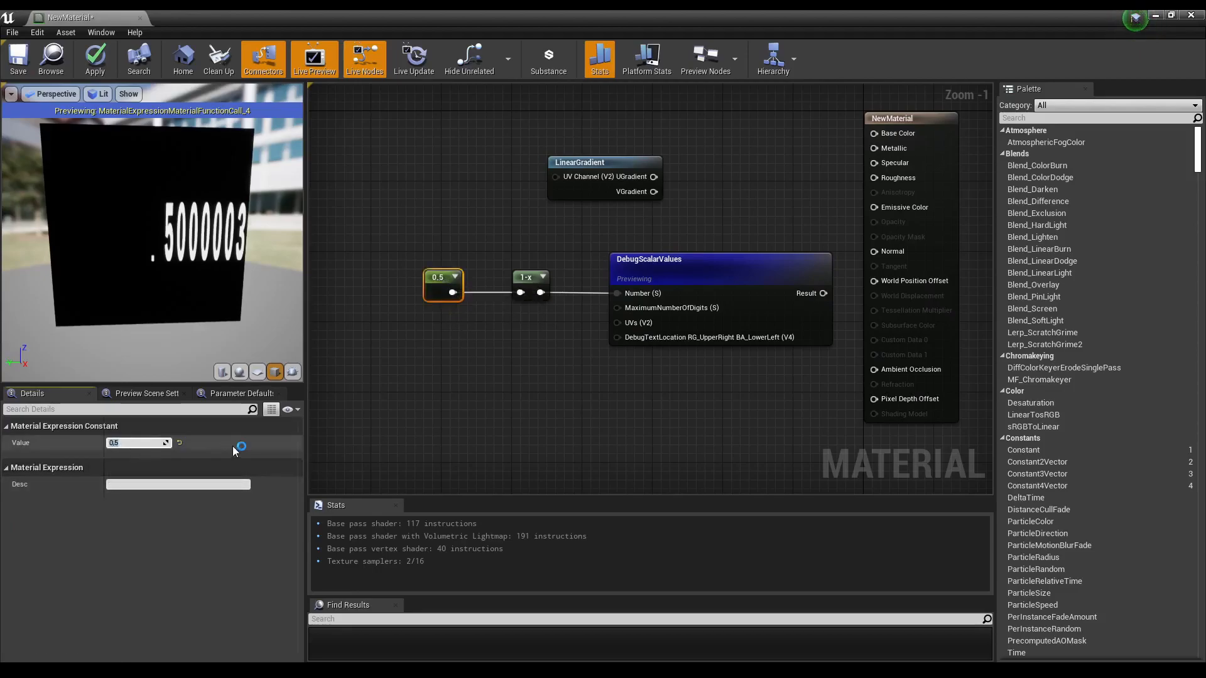
pyautogui.write('2')
pyautogui.press('Return')
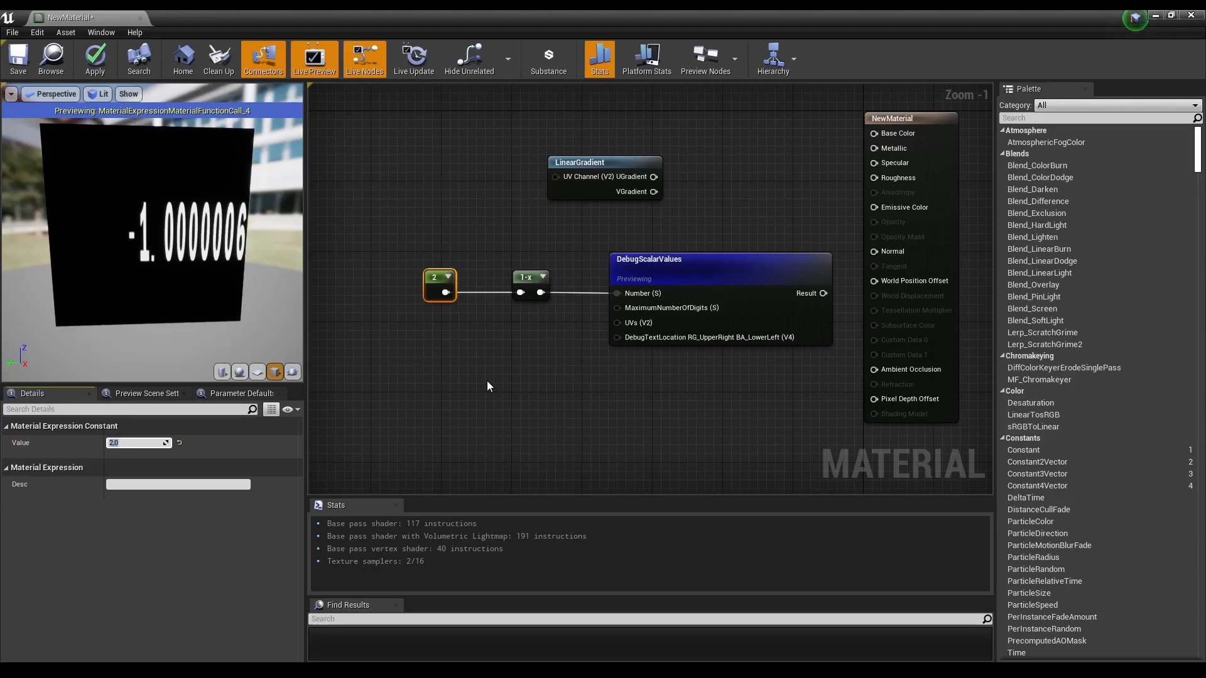
# Step: Capture a screenshot of the editor and open it in Snip & Sketch
pyautogui.press('super+shift+s')
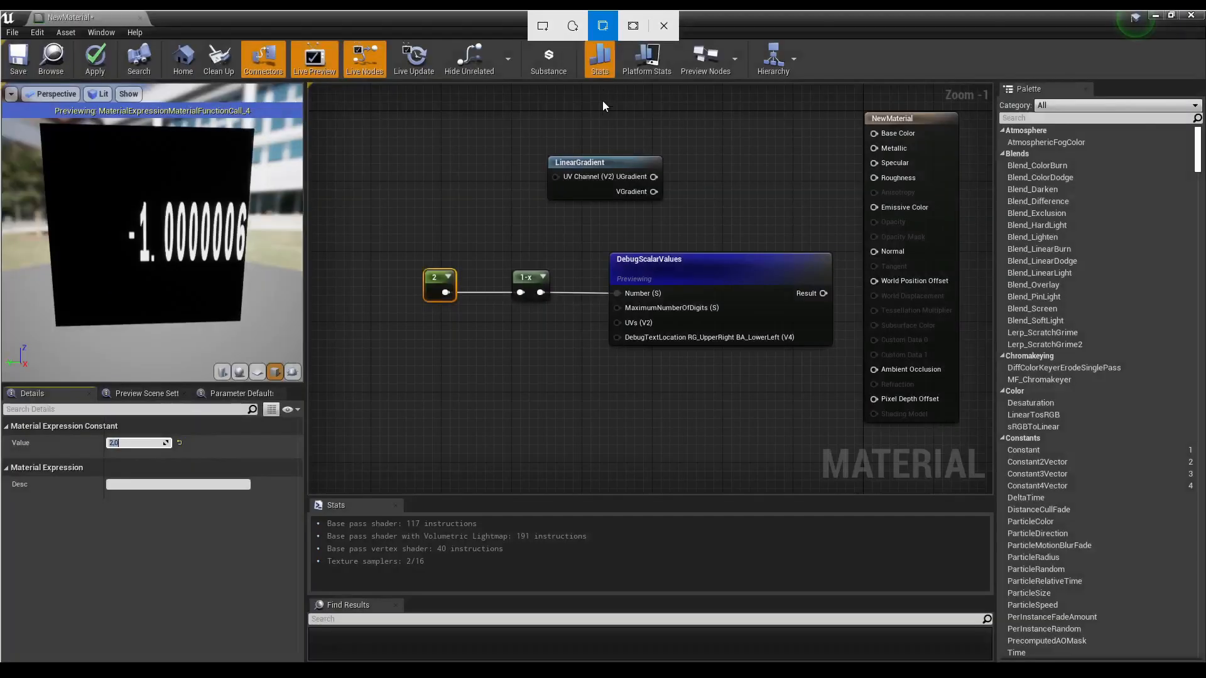
pyautogui.click(601, 103)
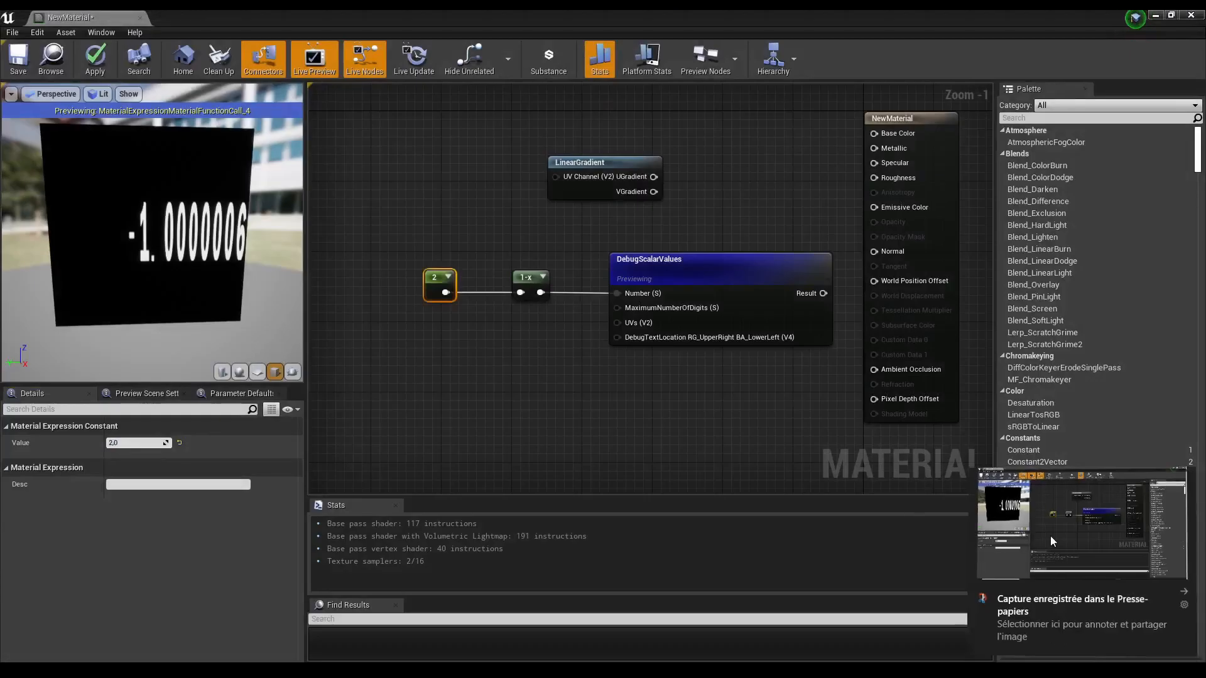
pyautogui.click(1051, 536)
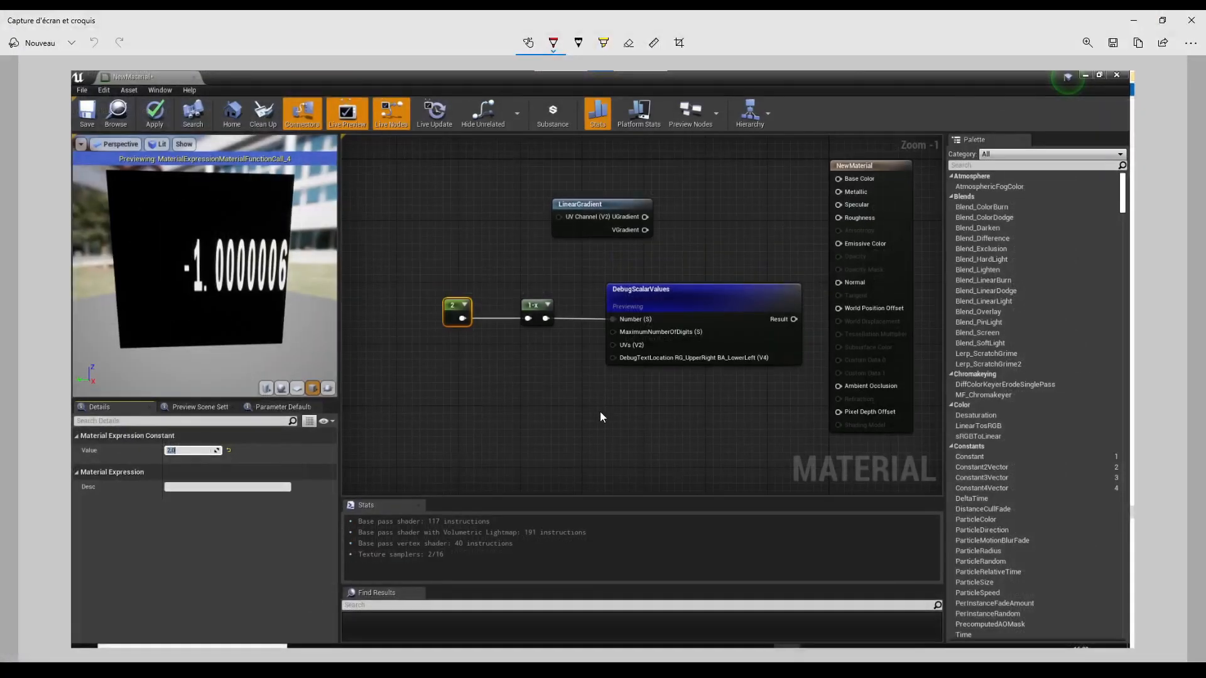
# Step: Circle the Constant and 1-x nodes on the screenshot, write "2 → -2", then close the sketch window
pyautogui.moveTo(460, 271)
pyautogui.mouseDown()
pyautogui.moveTo(409, 305)
pyautogui.moveTo(433, 288)
pyautogui.mouseUp()
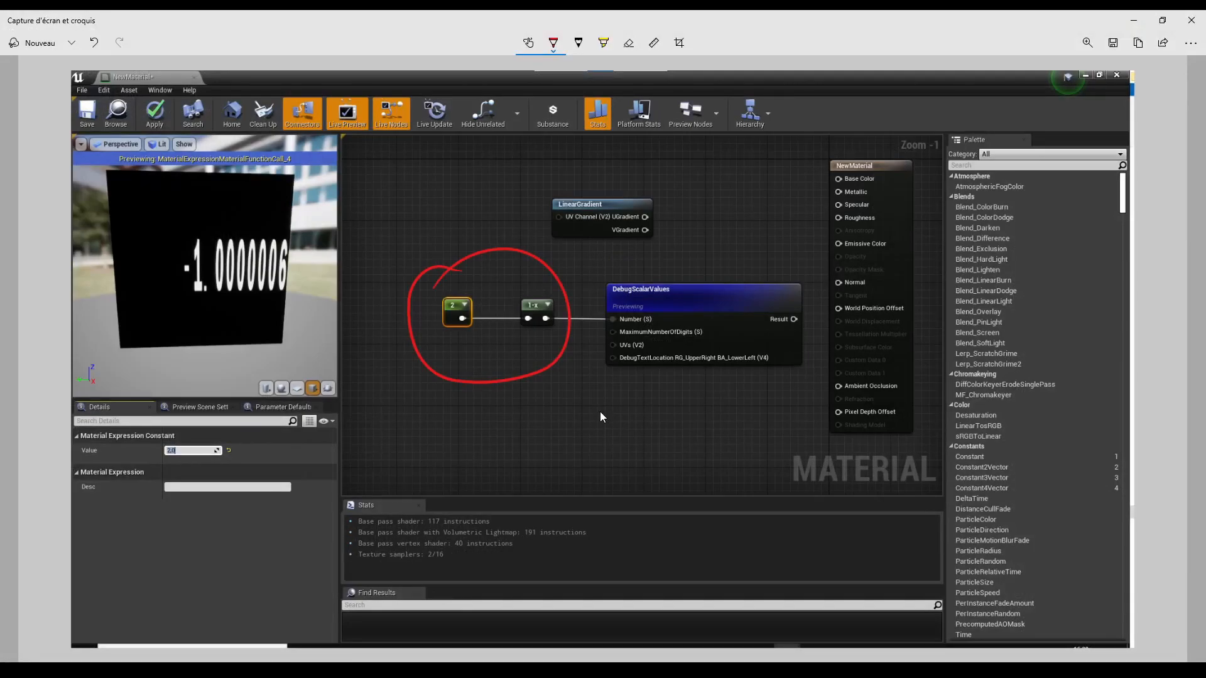
pyautogui.moveTo(506, 409); pyautogui.dragTo(524, 425)
pyautogui.moveTo(545, 421); pyautogui.dragTo(644, 414)
pyautogui.hotkey('ctrl', 'z')
pyautogui.hotkey('ctrl', 'z')
pyautogui.moveTo(654, 402); pyautogui.dragTo(675, 422)
pyautogui.moveTo(634, 375)
pyautogui.mouseDown()
pyautogui.moveTo(650, 372)
pyautogui.moveTo(625, 370)
pyautogui.moveTo(640, 374)
pyautogui.mouseUp()
pyautogui.hotkey('ctrl', 'z')
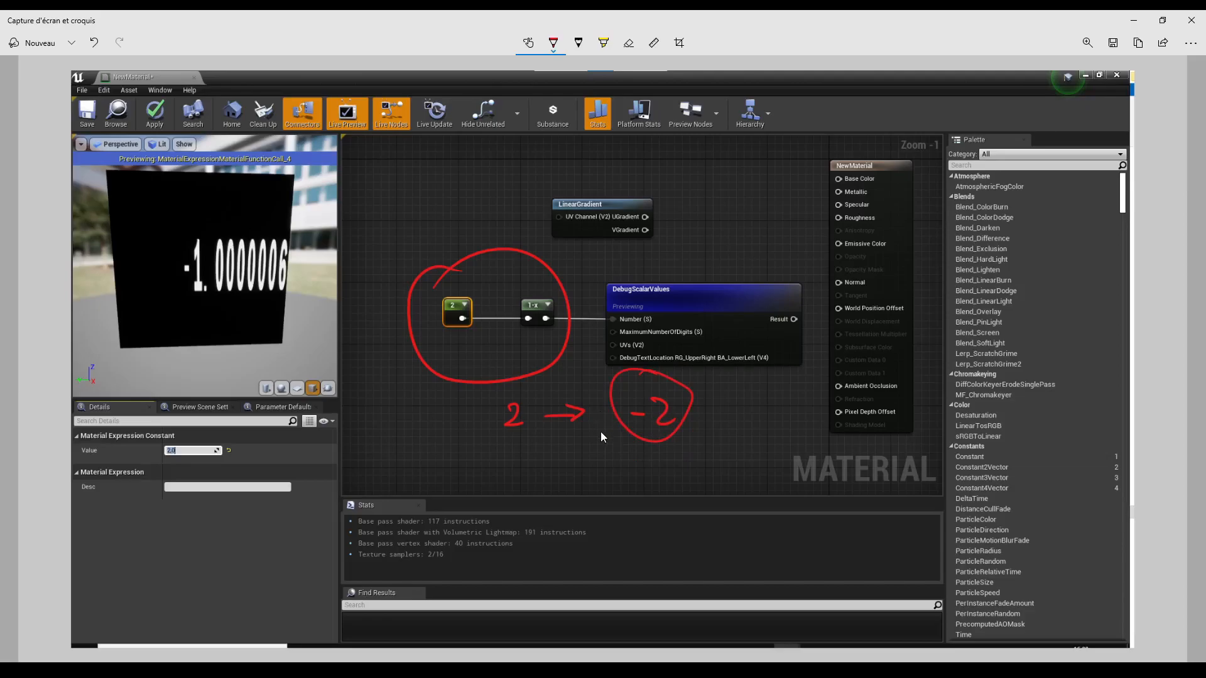
pyautogui.click(1191, 20)
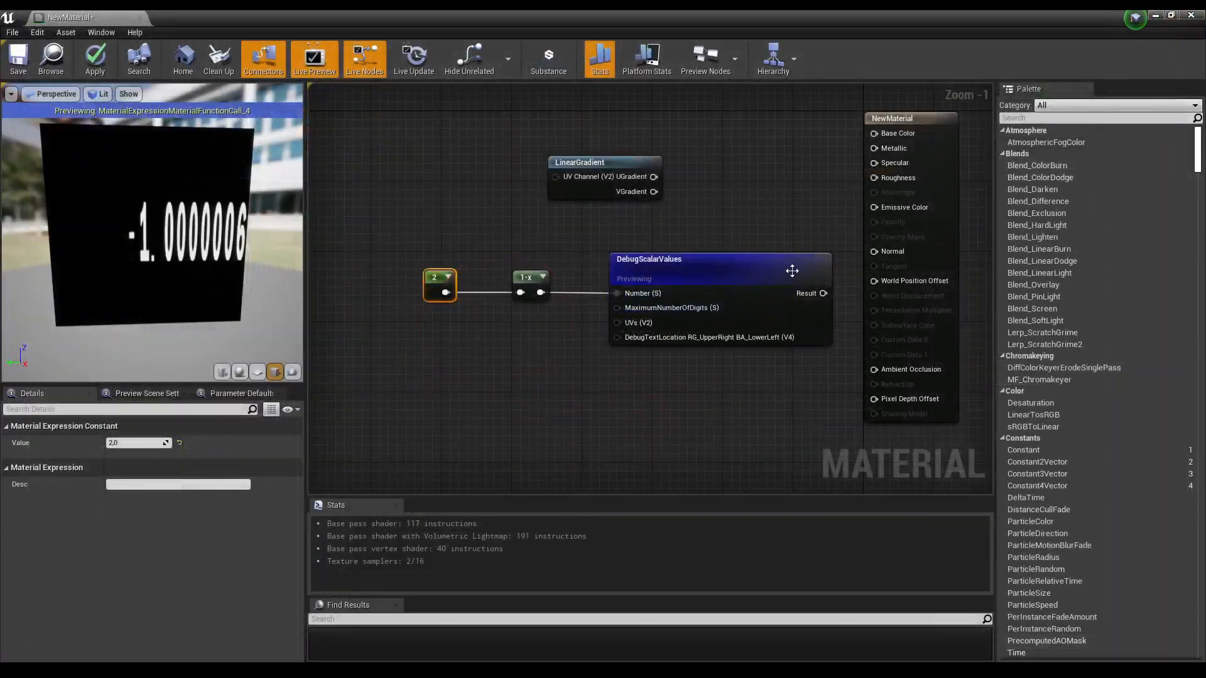
# Step: Add a Constant3Vector node below the existing nodes
pyautogui.moveTo(565, 368); pyautogui.dragTo(657, 363, button='right')
pyautogui.moveTo(554, 392); pyautogui.dragTo(594, 352, button='right')
pyautogui.rightClick(542, 363)
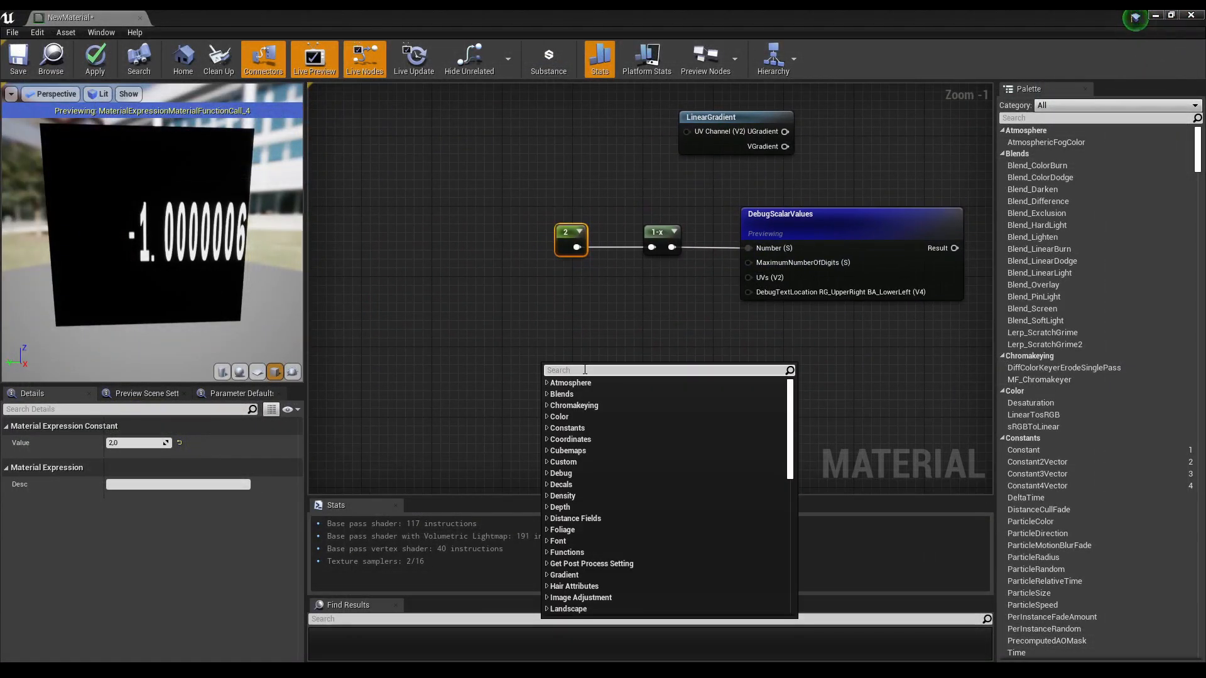
pyautogui.write('vec')
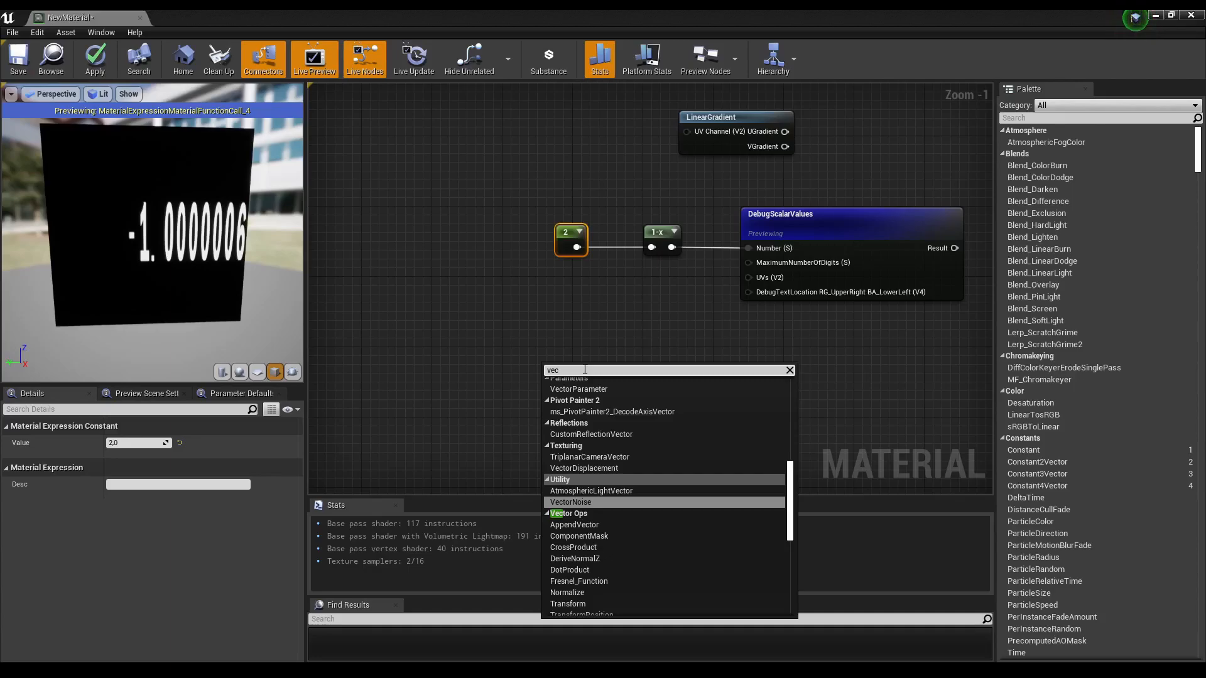
pyautogui.write('tor 3')
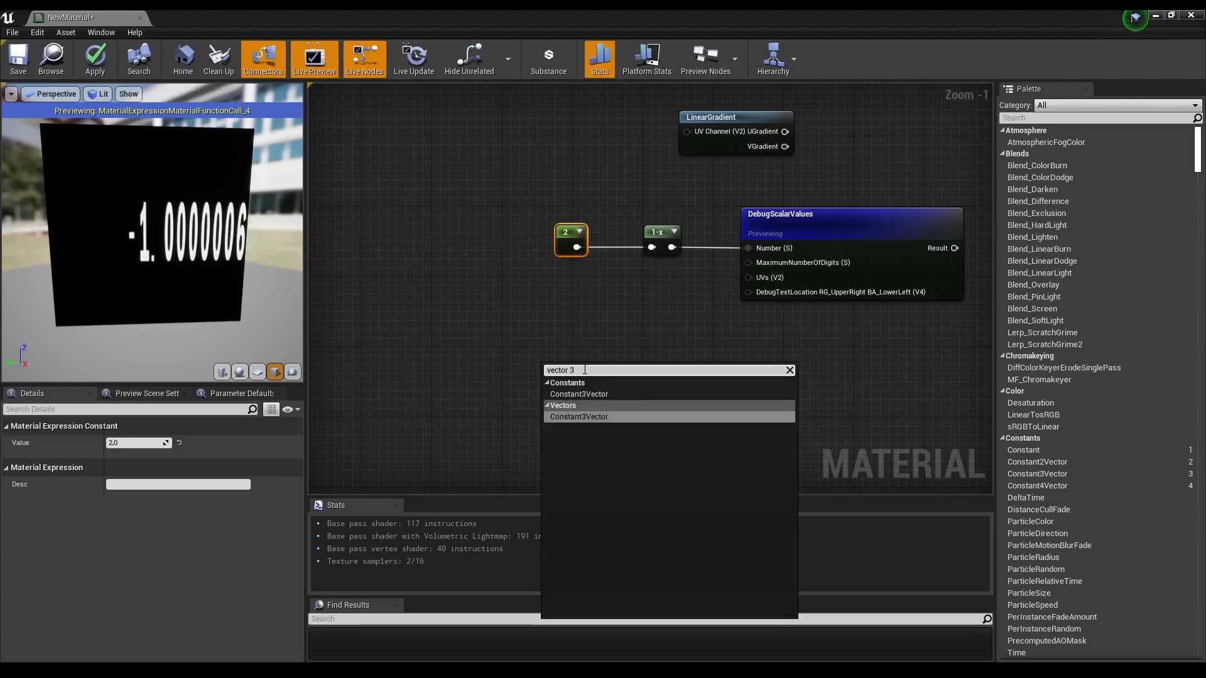
pyautogui.press('Return')
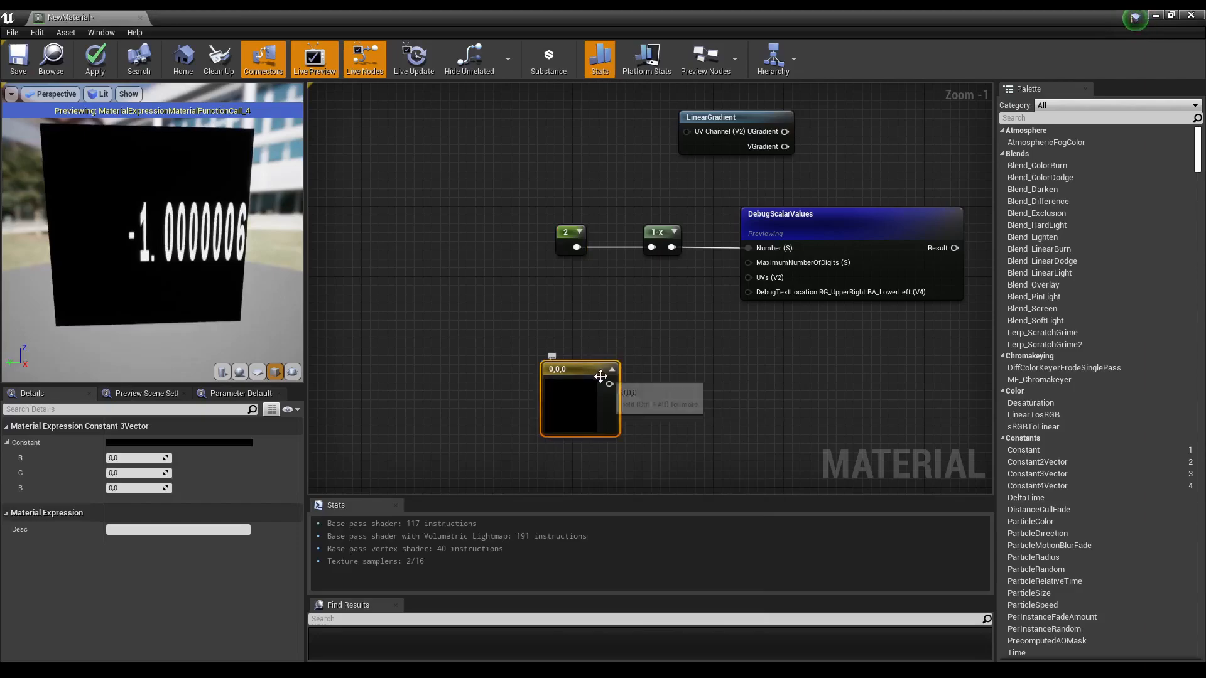
# Step: Set the Constant3Vector's color to red (R 1.0, G 0.019686, B 0.0) with the color picker
pyautogui.moveTo(583, 369); pyautogui.dragTo(581, 355)
pyautogui.click(249, 444)
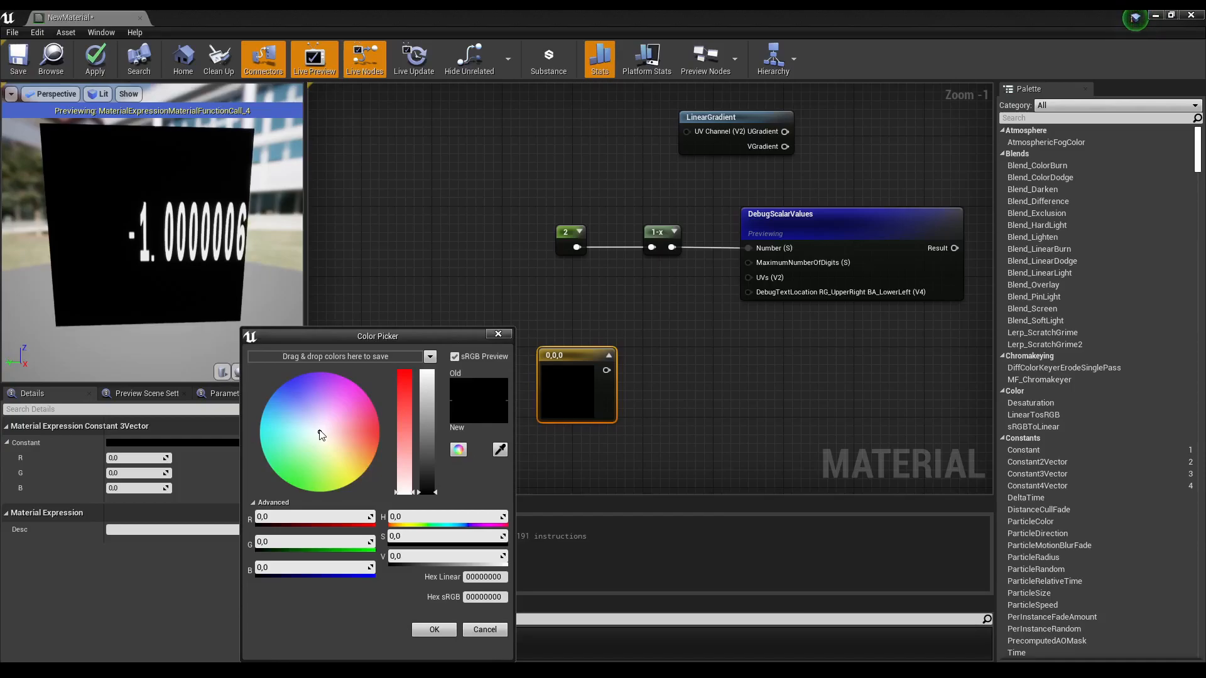
pyautogui.moveTo(322, 435); pyautogui.dragTo(386, 435)
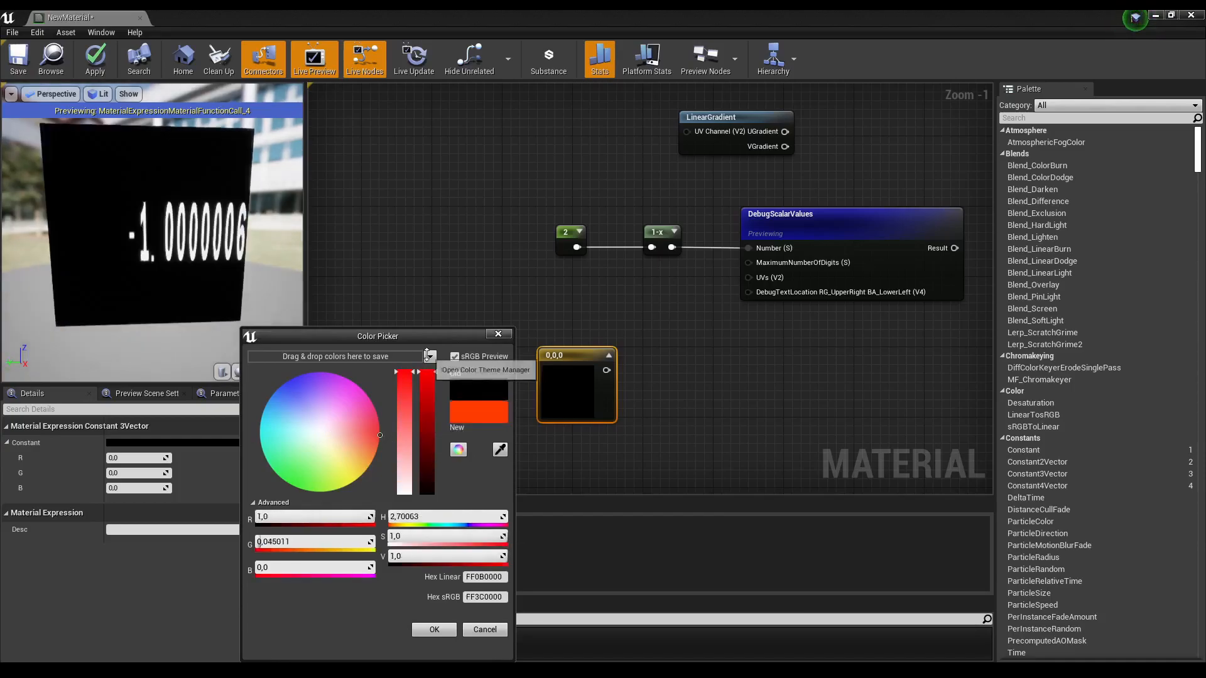
pyautogui.click(380, 436)
pyautogui.click(380, 433)
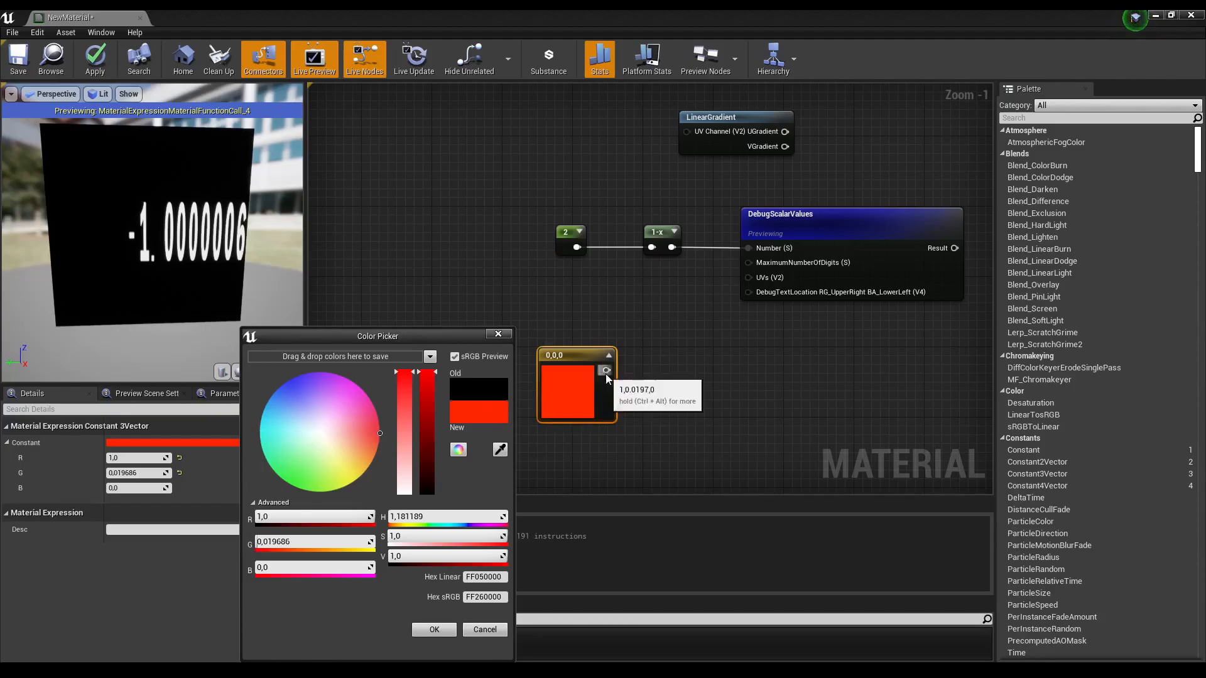
# Step: Paste a copy of the 1-x node next to the Constant3Vector
pyautogui.click(662, 241)
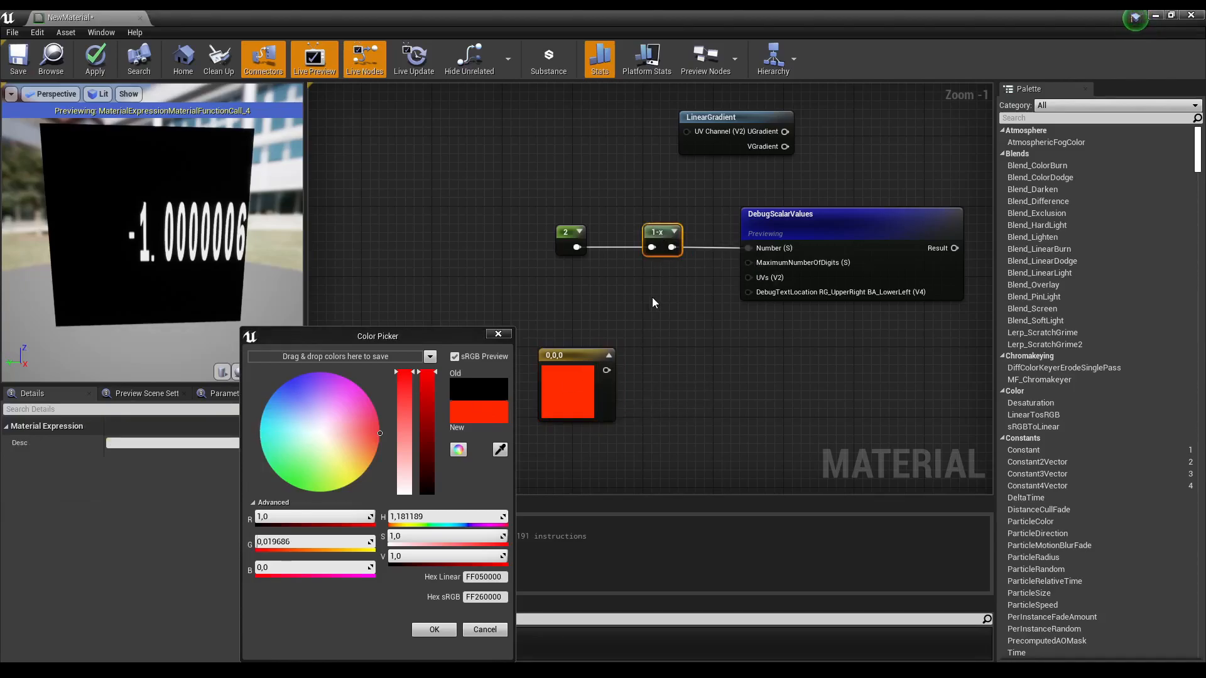
pyautogui.hotkey('ctrl', 'v')
pyautogui.moveTo(673, 301); pyautogui.dragTo(652, 371)
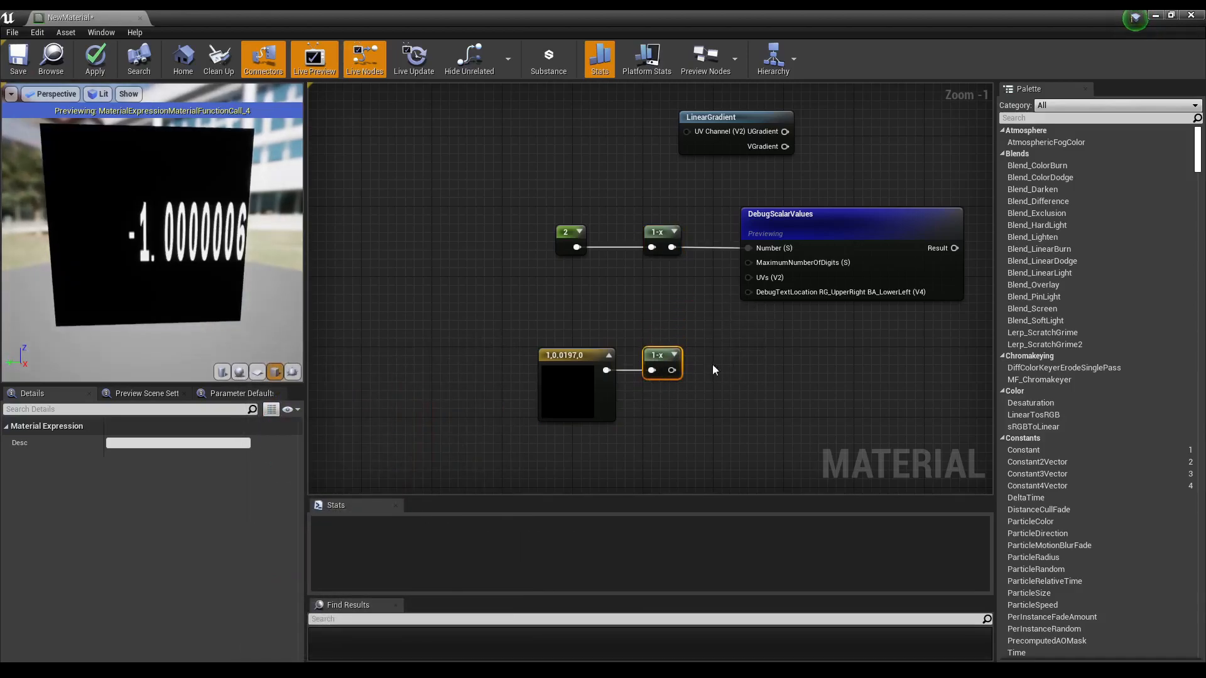
# Step: Wire the red vector through the new 1-x node into Emissive Color and stop previewing DebugScalarValues
pyautogui.moveTo(705, 373); pyautogui.dragTo(498, 386, button='right')
pyautogui.moveTo(465, 382); pyautogui.dragTo(806, 199)
pyautogui.click(872, 159)
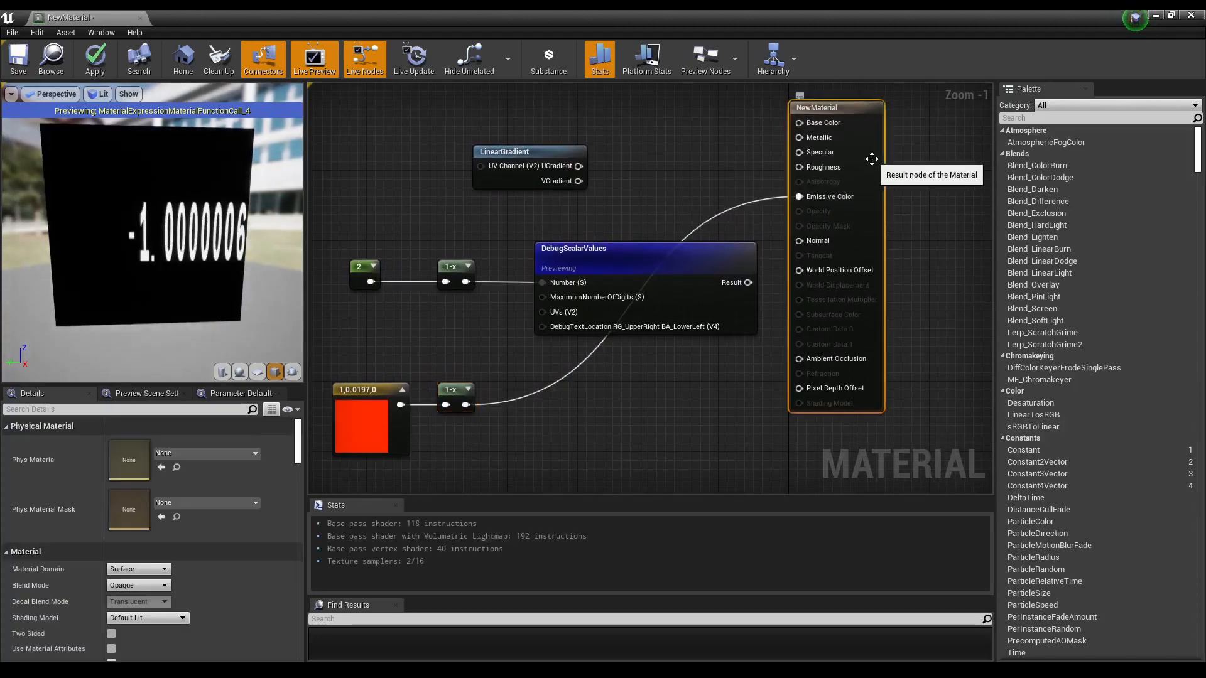
pyautogui.rightClick(671, 265)
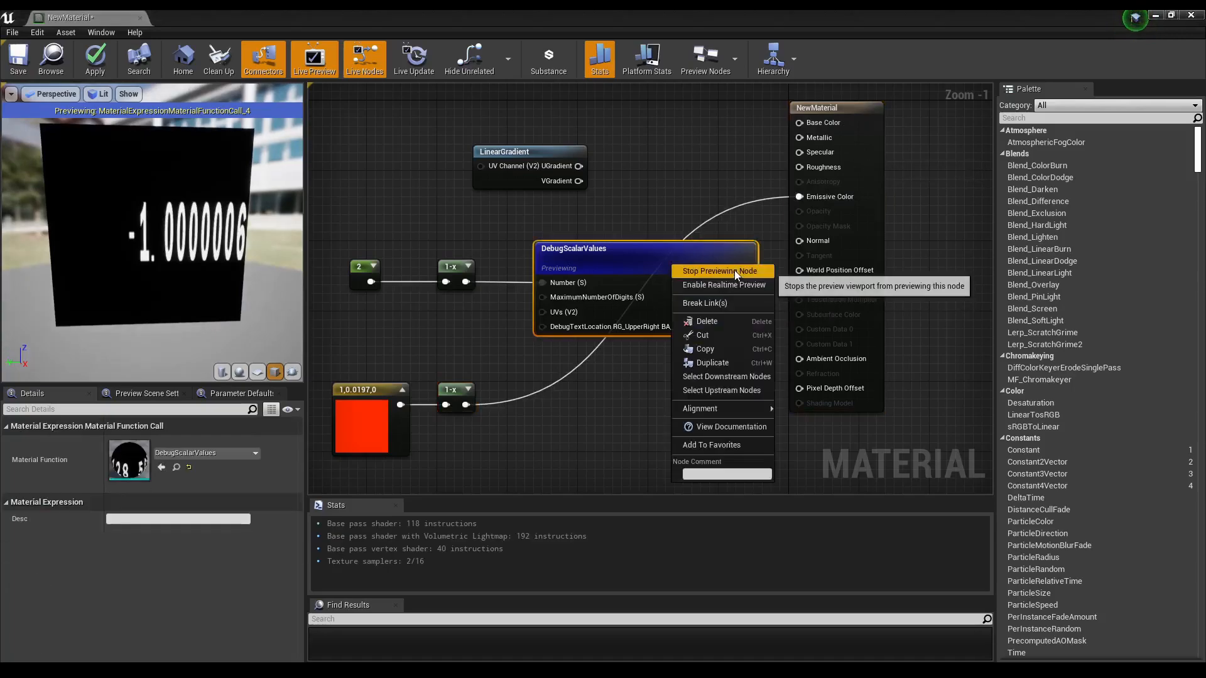
pyautogui.click(723, 271)
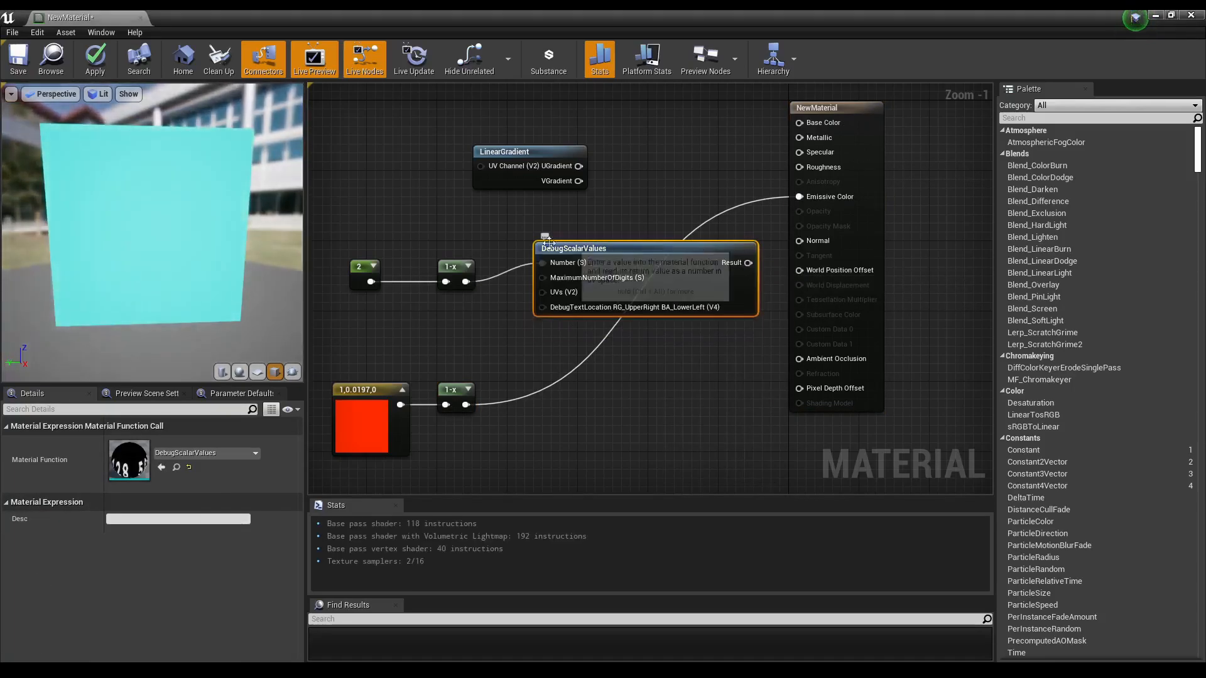
# Step: Set the Constant3Vector's color to light blue (R 0.0, G 0.586431, B 1.0) with the color picker
pyautogui.click(364, 424)
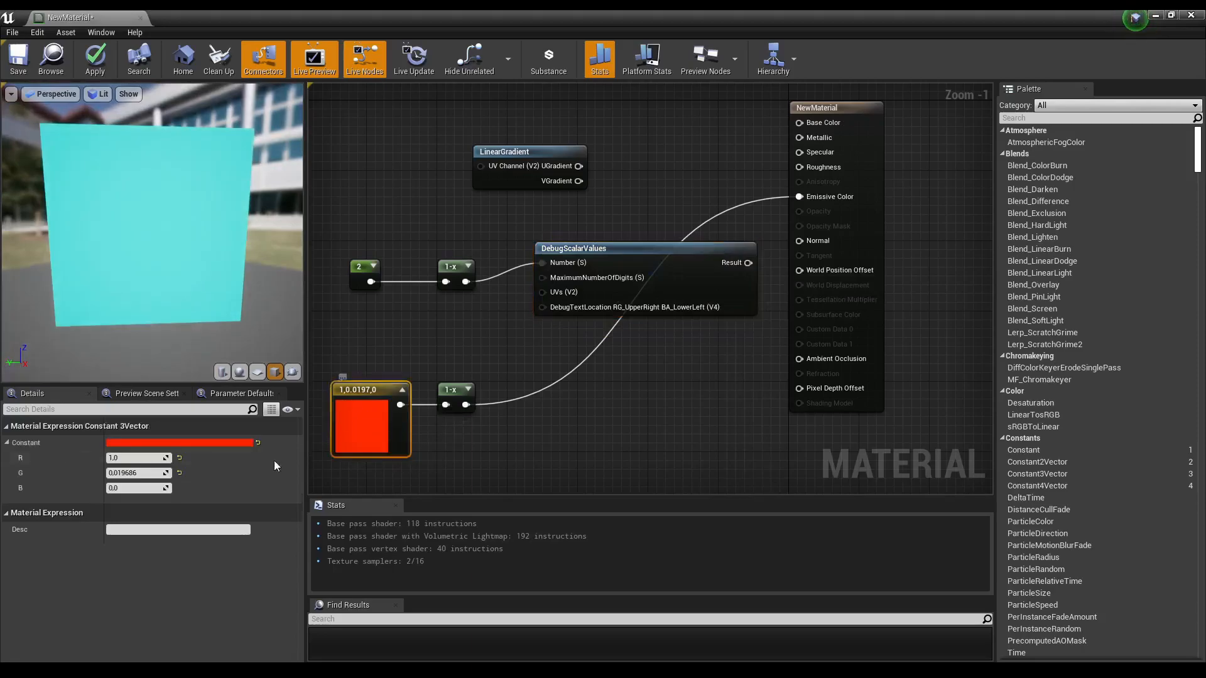
pyautogui.click(179, 443)
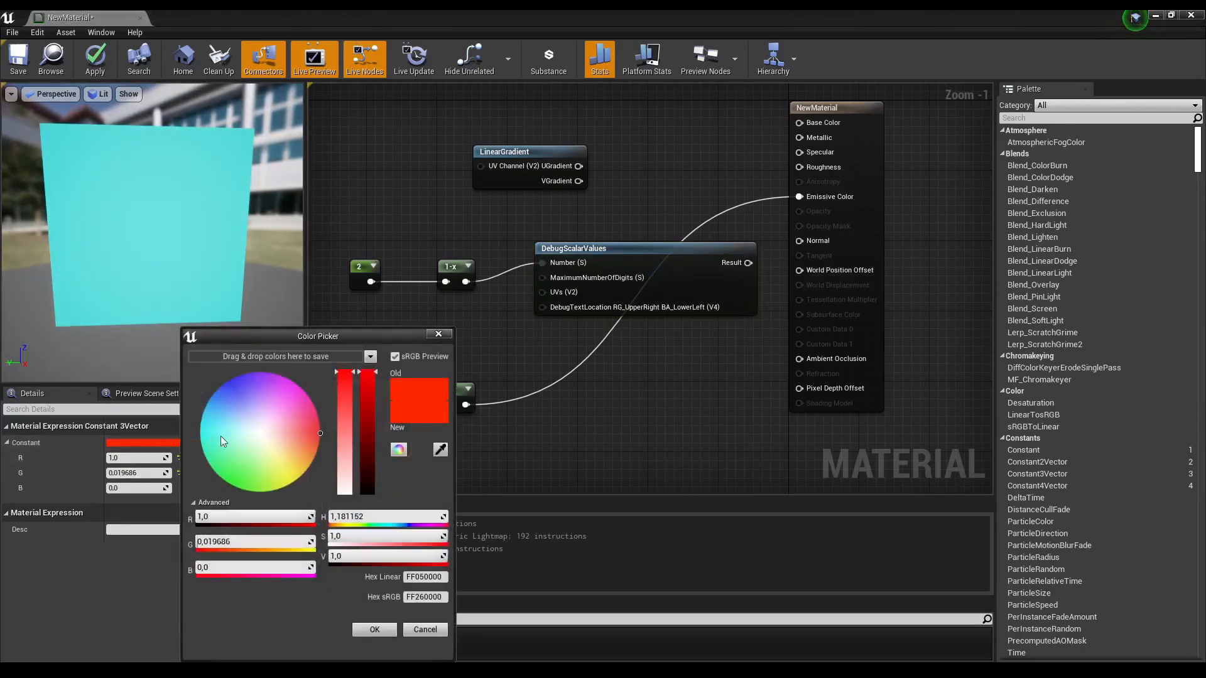
pyautogui.moveTo(313, 446); pyautogui.dragTo(299, 484)
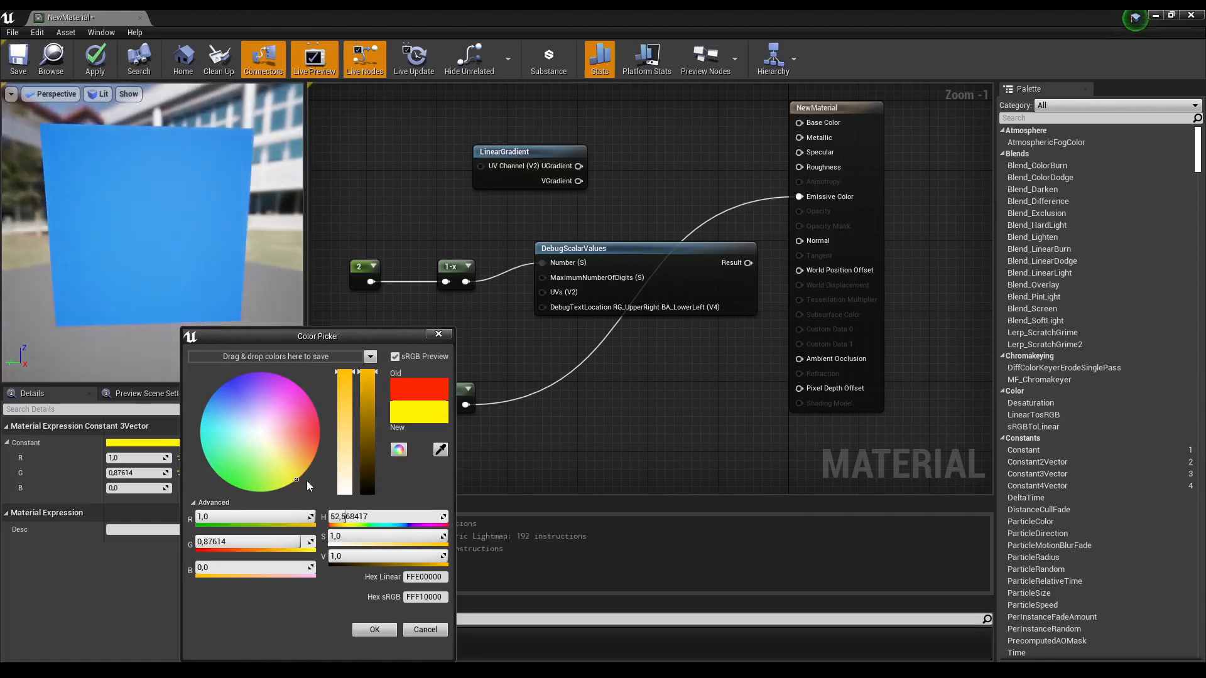
pyautogui.moveTo(292, 477); pyautogui.dragTo(217, 481)
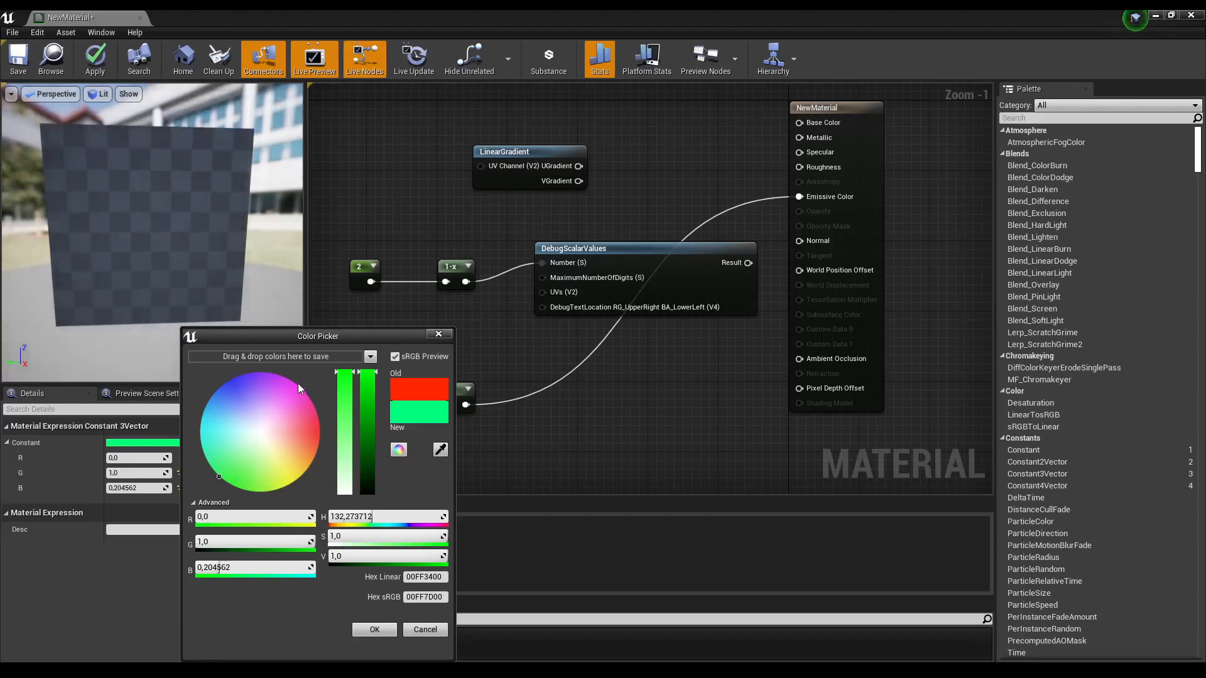
pyautogui.moveTo(223, 477); pyautogui.dragTo(199, 441)
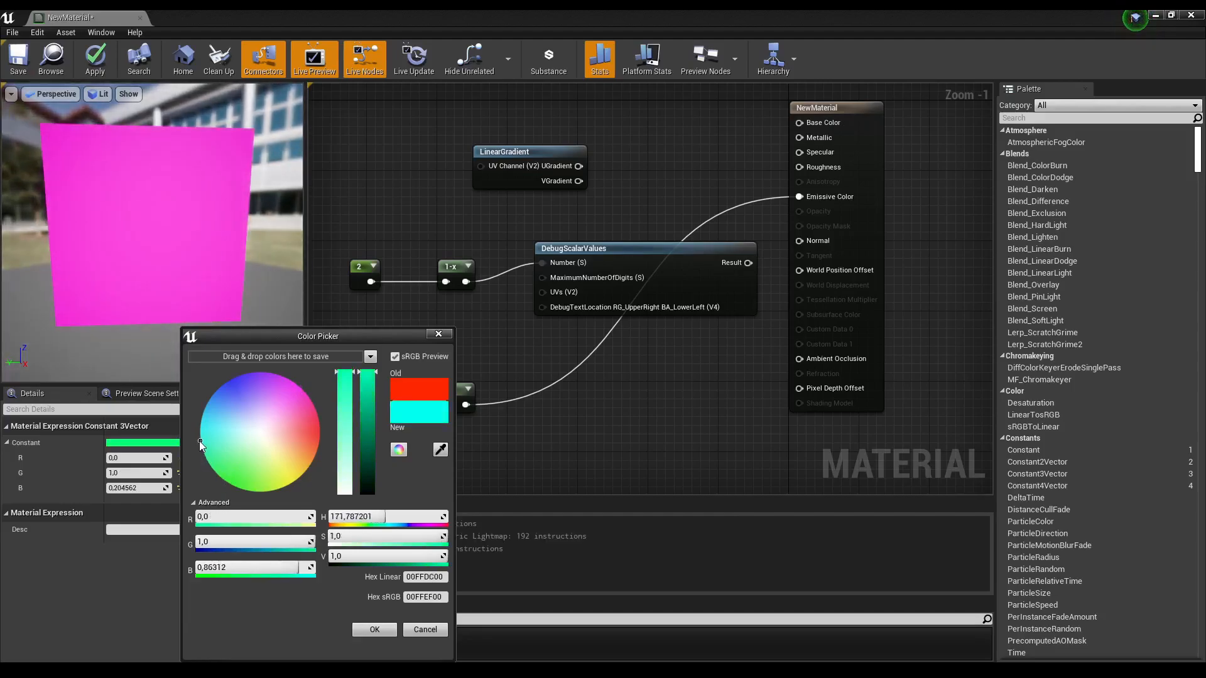
pyautogui.click(204, 406)
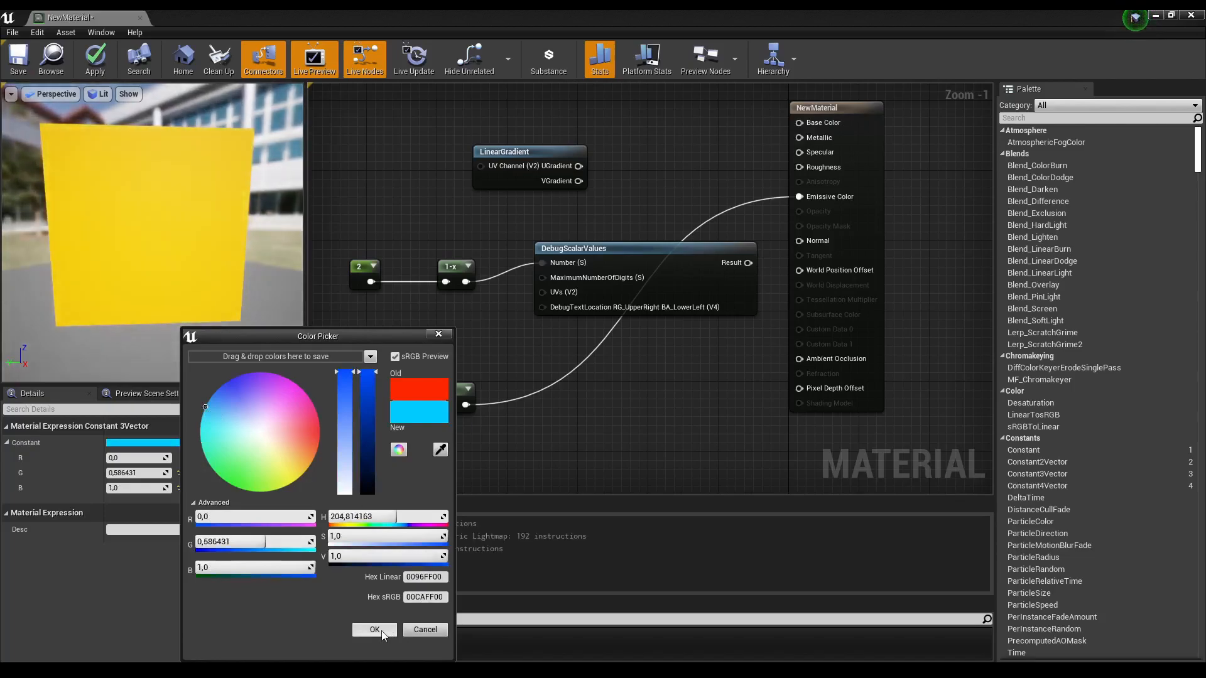
pyautogui.click(375, 630)
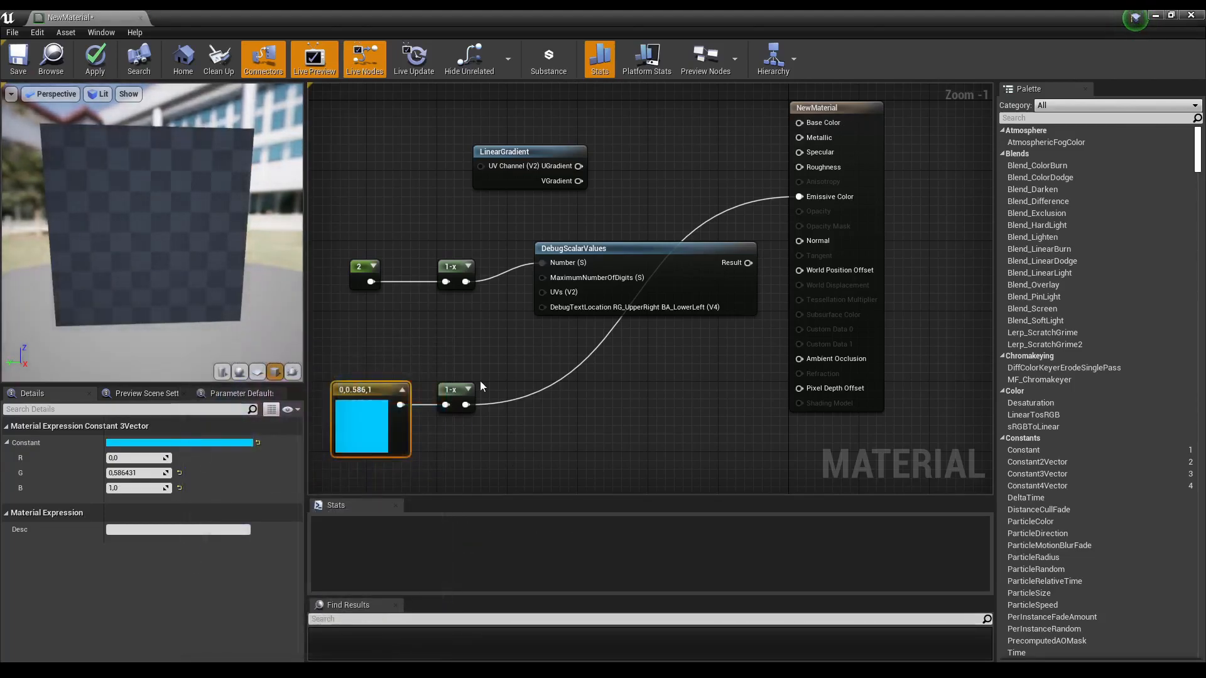
# Step: Add a Constant node set to 3 wired into the DebugScalarValues MaximumNumberOfDigits input
pyautogui.moveTo(465, 404); pyautogui.dragTo(513, 319)
pyautogui.click(495, 304)
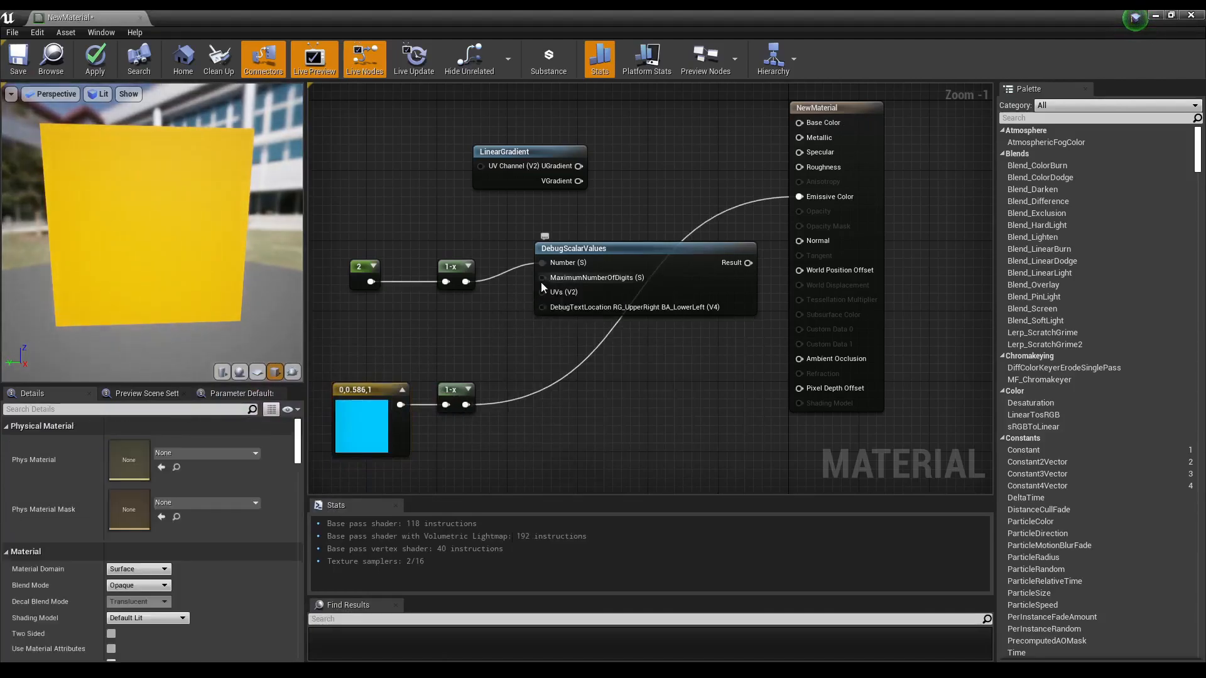
pyautogui.moveTo(541, 278); pyautogui.dragTo(494, 316)
pyautogui.write('co')
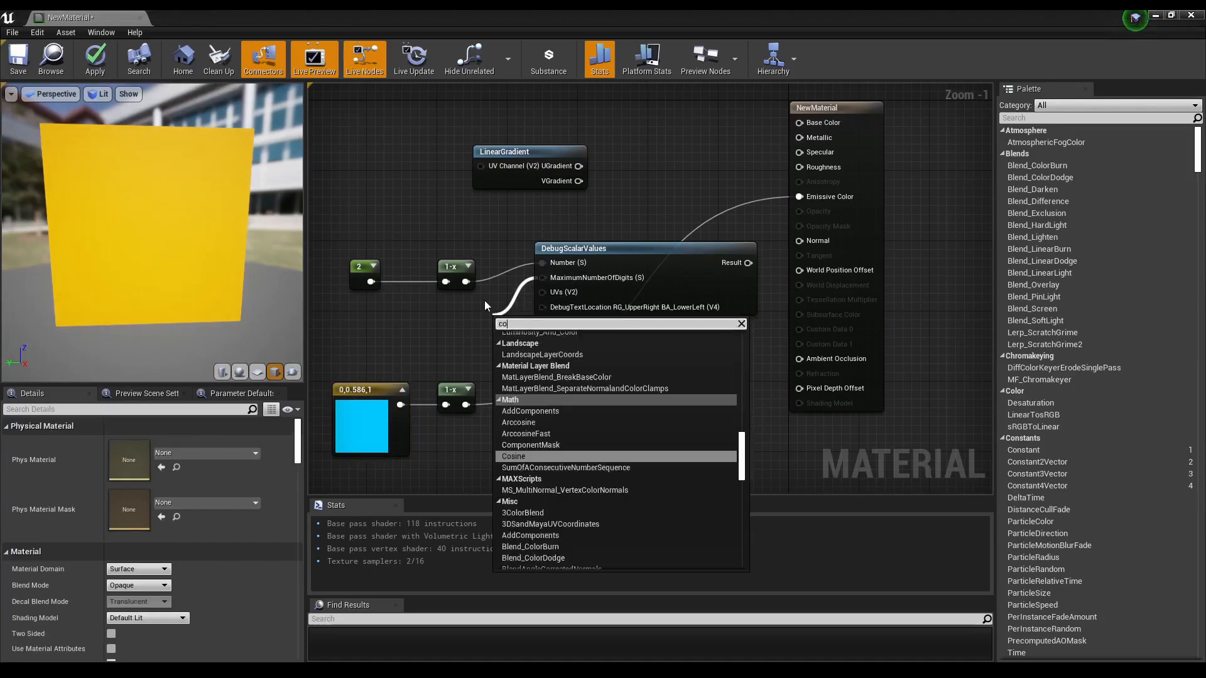
pyautogui.write('nst')
pyautogui.click(526, 354)
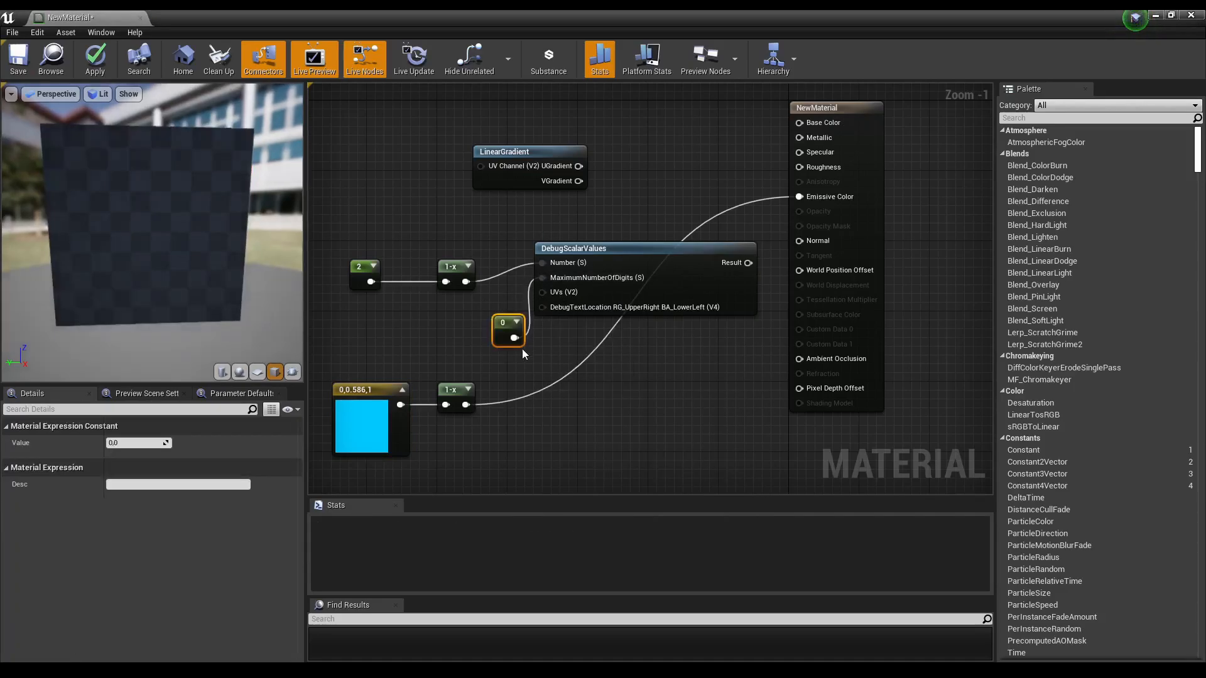
pyautogui.click(126, 443)
pyautogui.write('3')
pyautogui.press('Return')
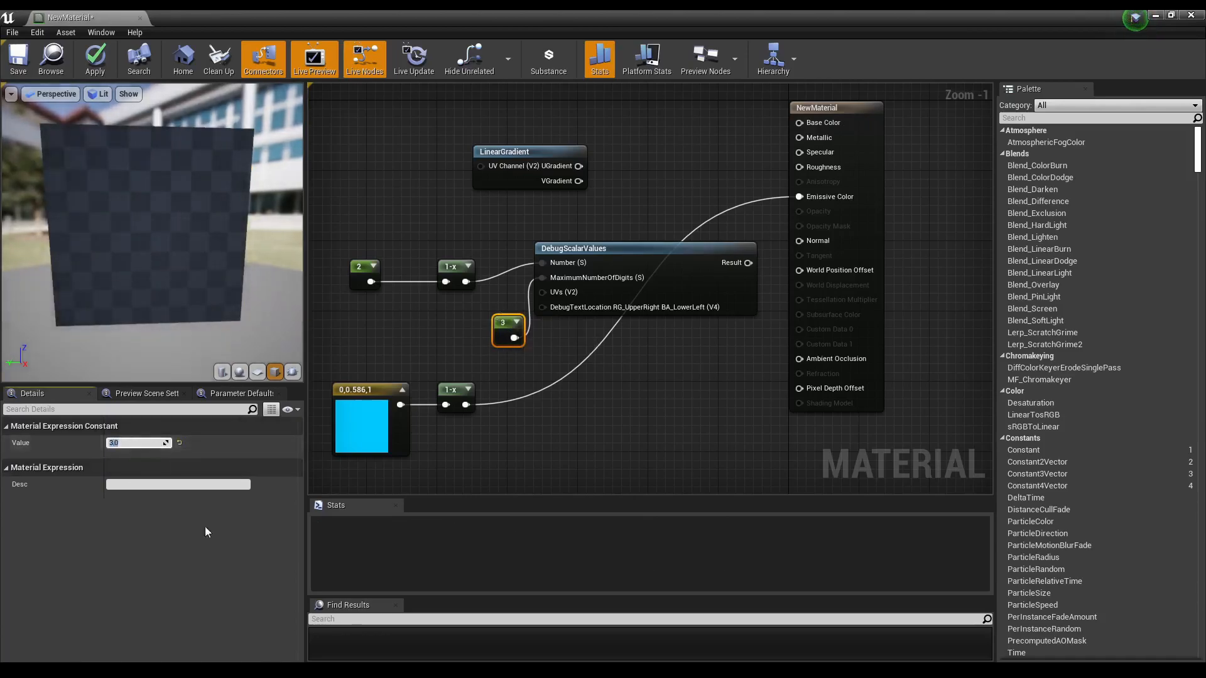
# Step: Wire the blue vector's 1-x output into DebugScalarValues Number and start previewing that node
pyautogui.moveTo(466, 404); pyautogui.dragTo(544, 266)
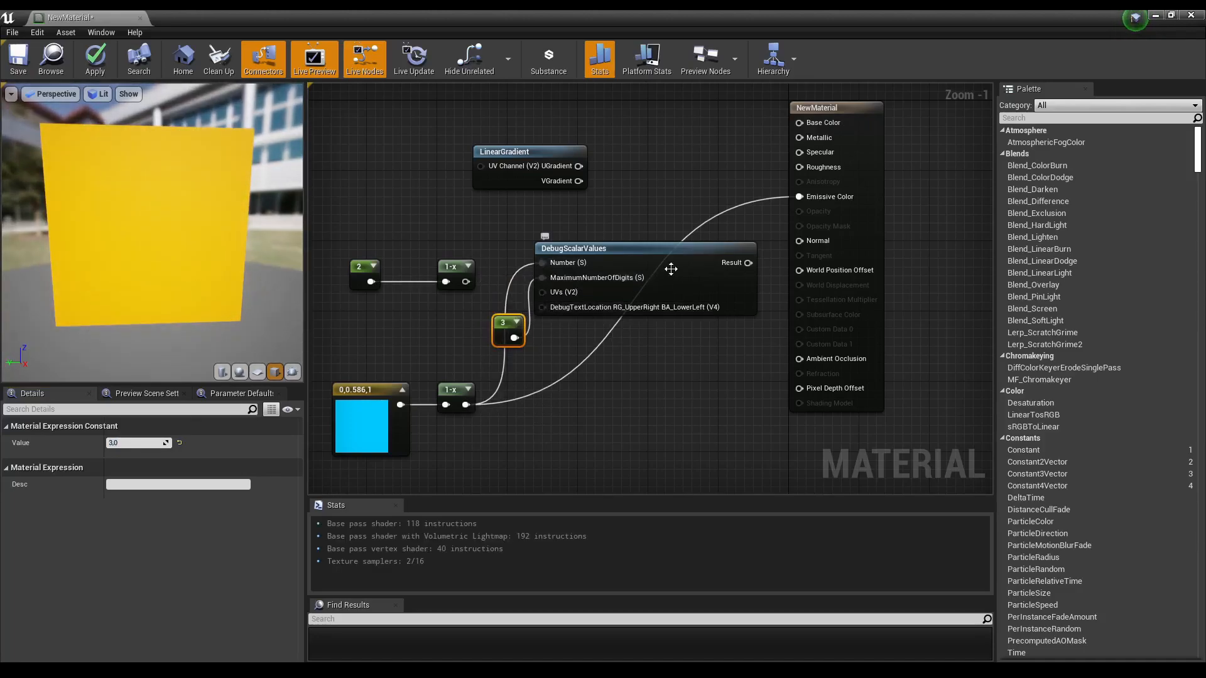
pyautogui.rightClick(639, 257)
pyautogui.click(680, 263)
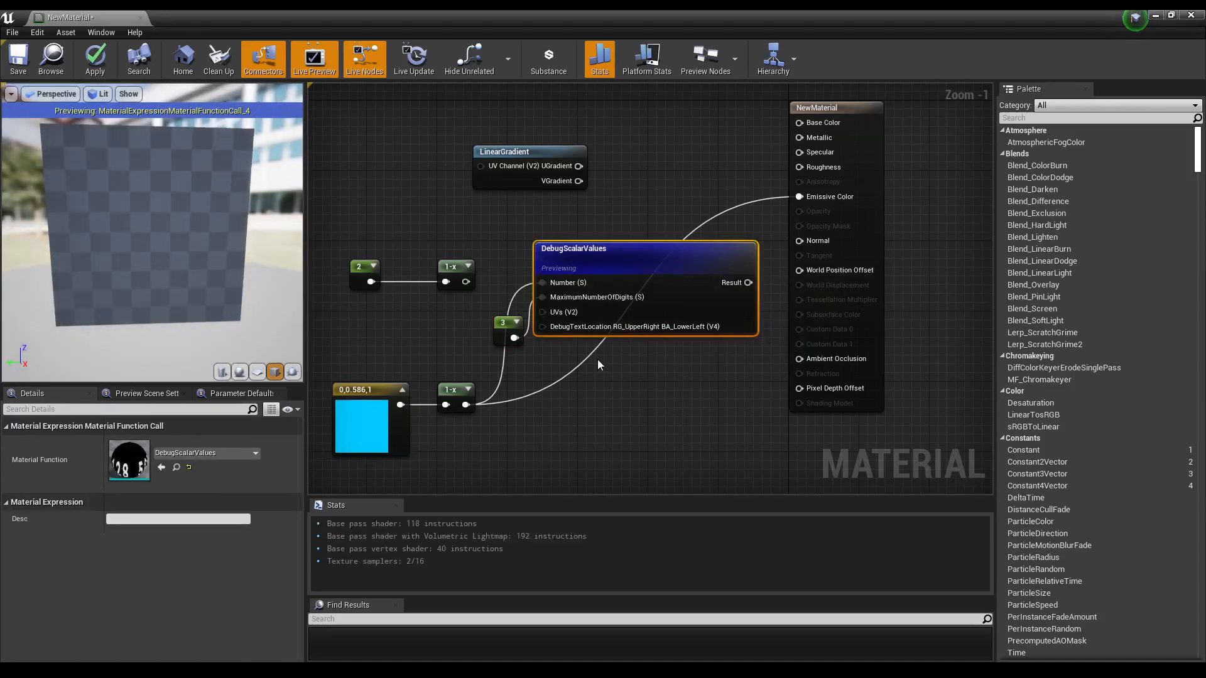
# Step: Add a DebugFloat3Values node below DebugScalarValues
pyautogui.moveTo(337, 361); pyautogui.dragTo(409, 368)
pyautogui.moveTo(595, 255); pyautogui.dragTo(596, 246)
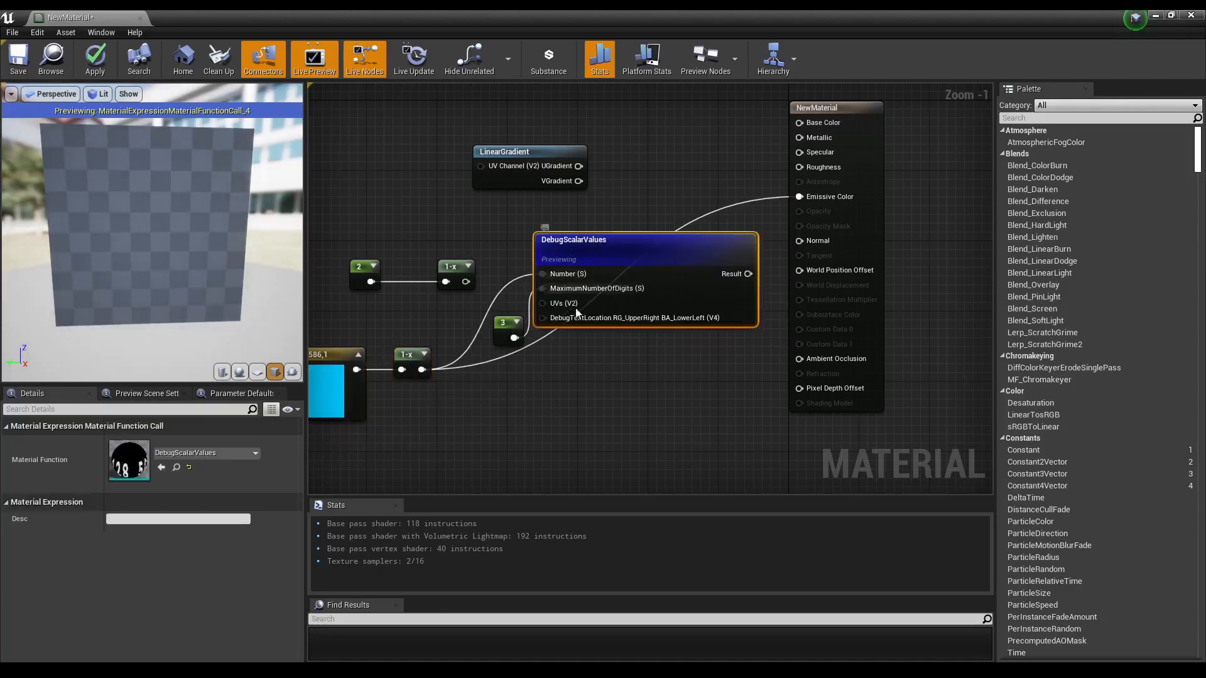
pyautogui.rightClick(564, 379)
pyautogui.write('debu')
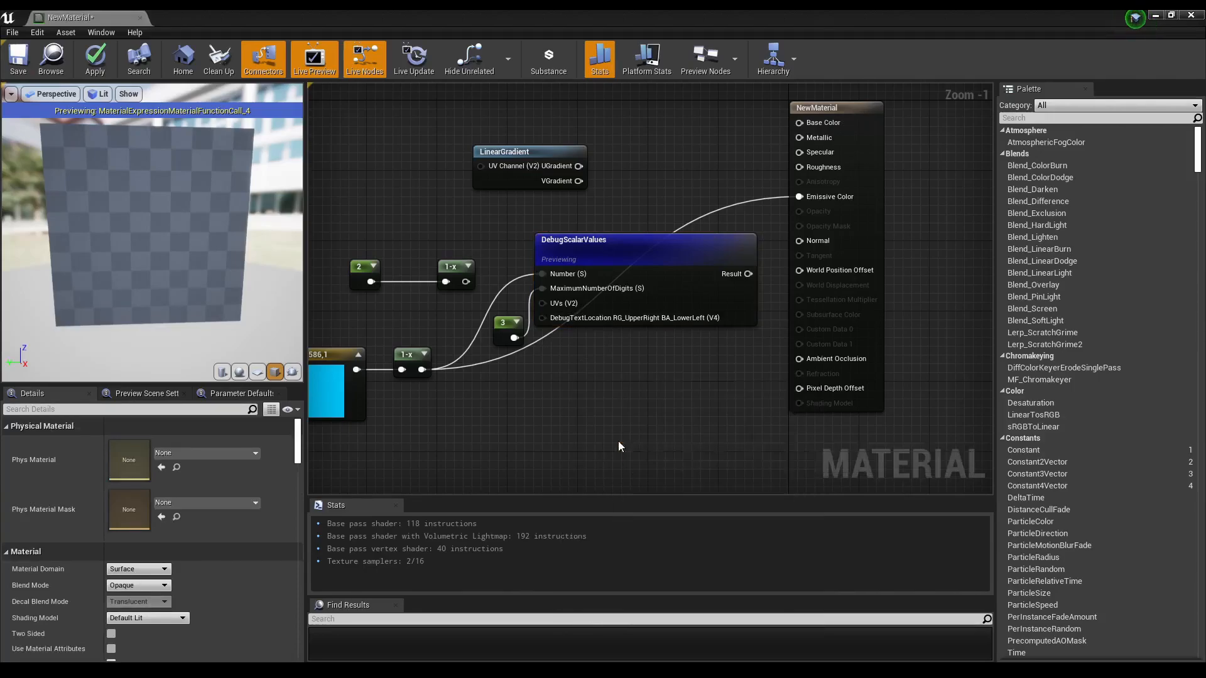
pyautogui.click(618, 441)
pyautogui.moveTo(639, 396); pyautogui.dragTo(583, 378)
# Step: Wire the blue vector's 1-x output into DebugFloat3Values' Vector3 input and start previewing that node
pyautogui.moveTo(422, 369); pyautogui.dragTo(519, 377)
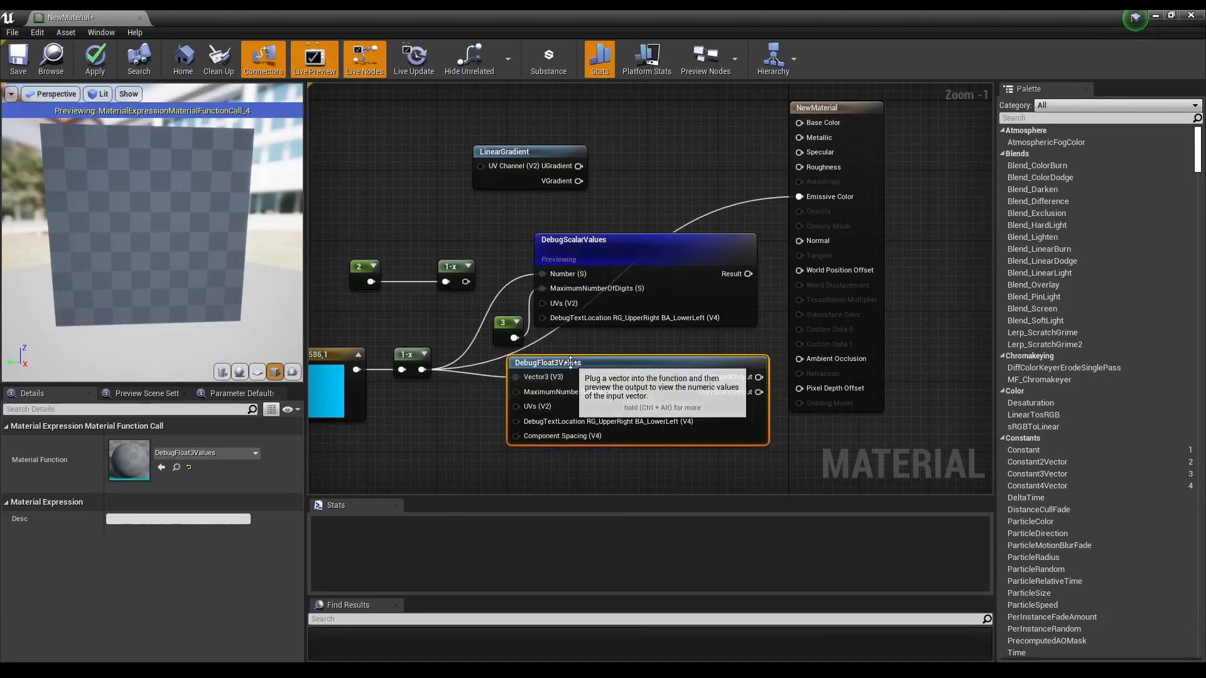
pyautogui.rightClick(629, 360)
pyautogui.click(667, 366)
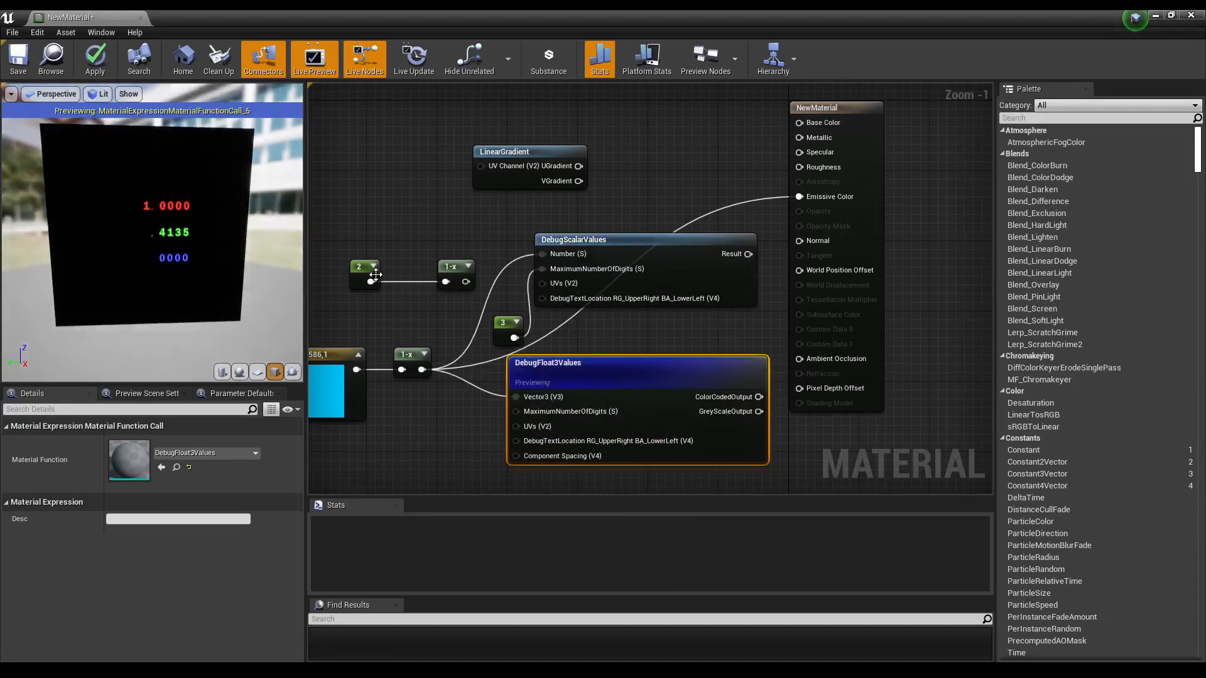
# Step: Set the Constant3Vector's G value to 0.5
pyautogui.moveTo(467, 311); pyautogui.dragTo(592, 300, button='right')
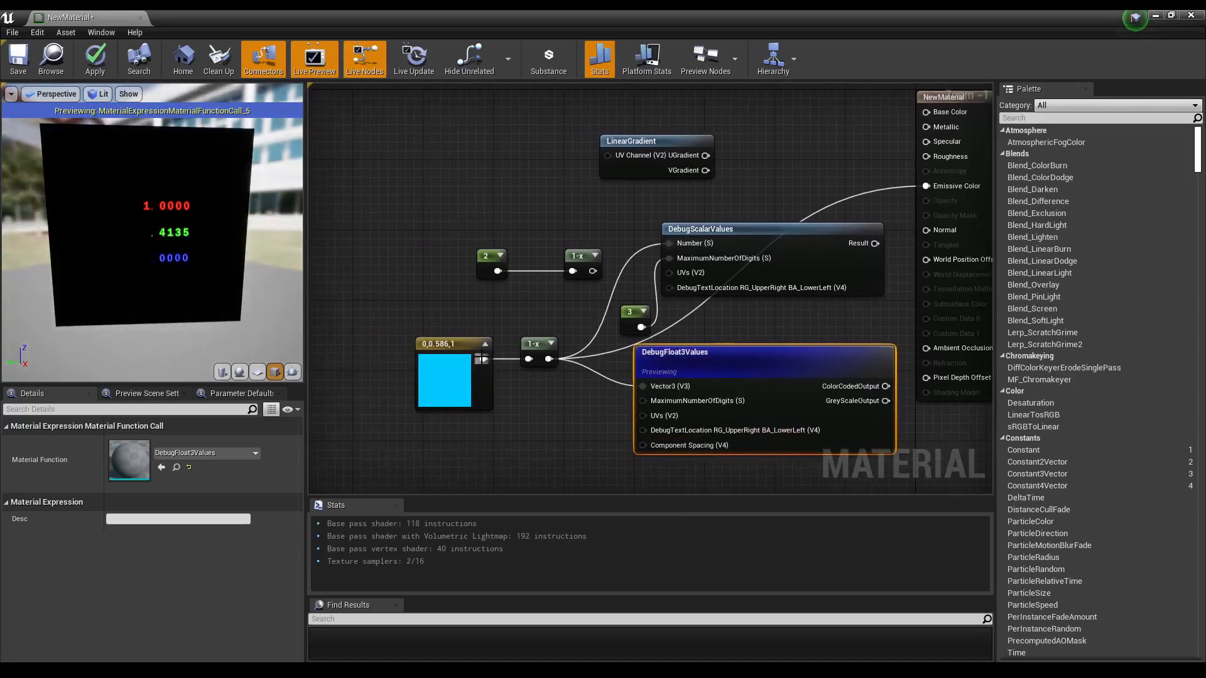
pyautogui.click(433, 344)
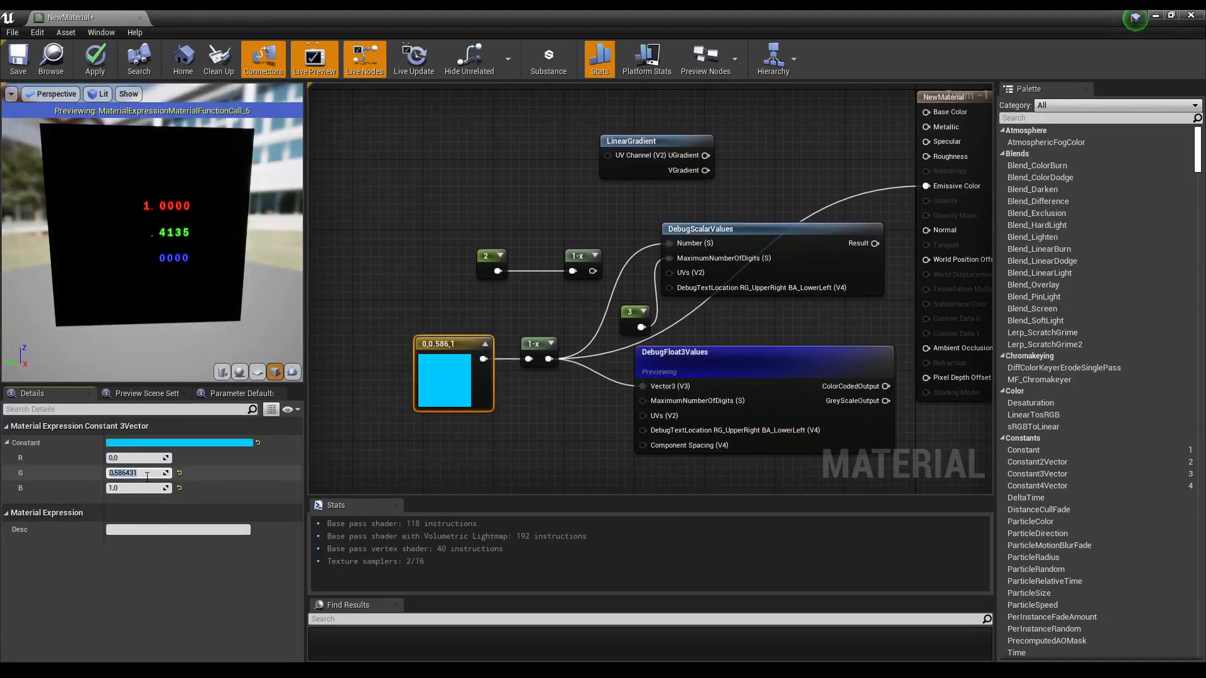
pyautogui.write('0,5')
pyautogui.press('Tab')
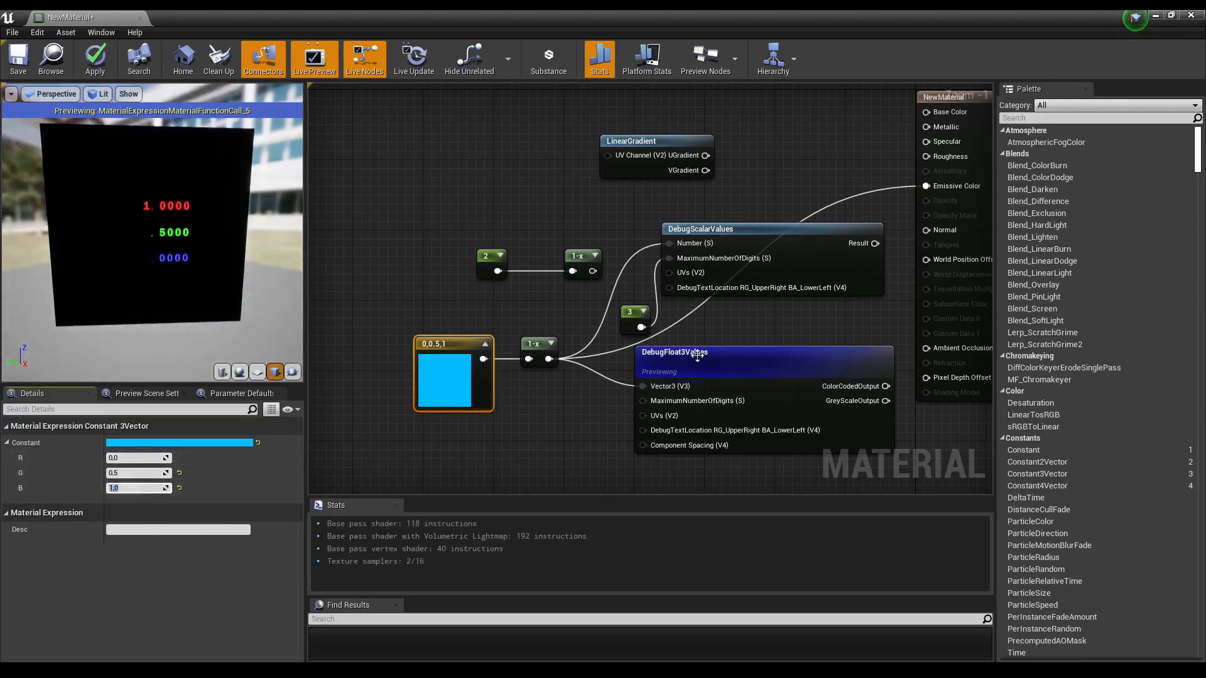
# Step: Delete the DebugScalarValues node along with the scalar constants 2 and 3 and their 1-x node
pyautogui.moveTo(538, 345); pyautogui.dragTo(538, 363)
pyautogui.click(751, 239)
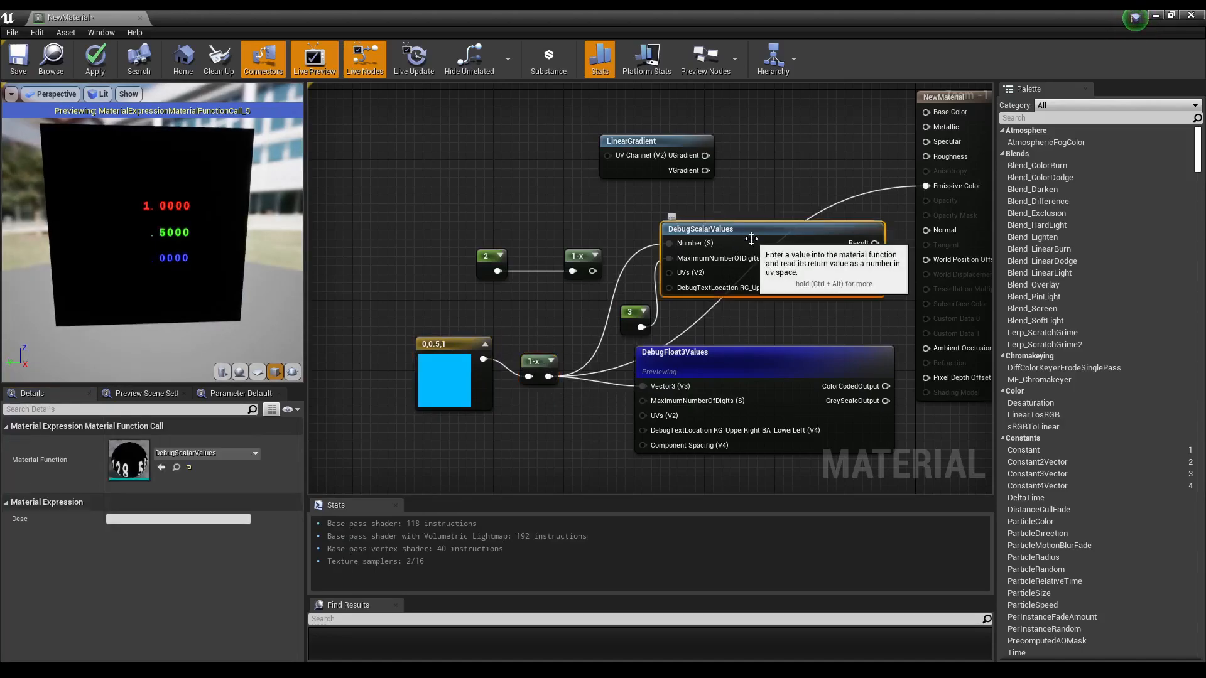
pyautogui.press('Delete')
pyautogui.moveTo(439, 211); pyautogui.dragTo(633, 310)
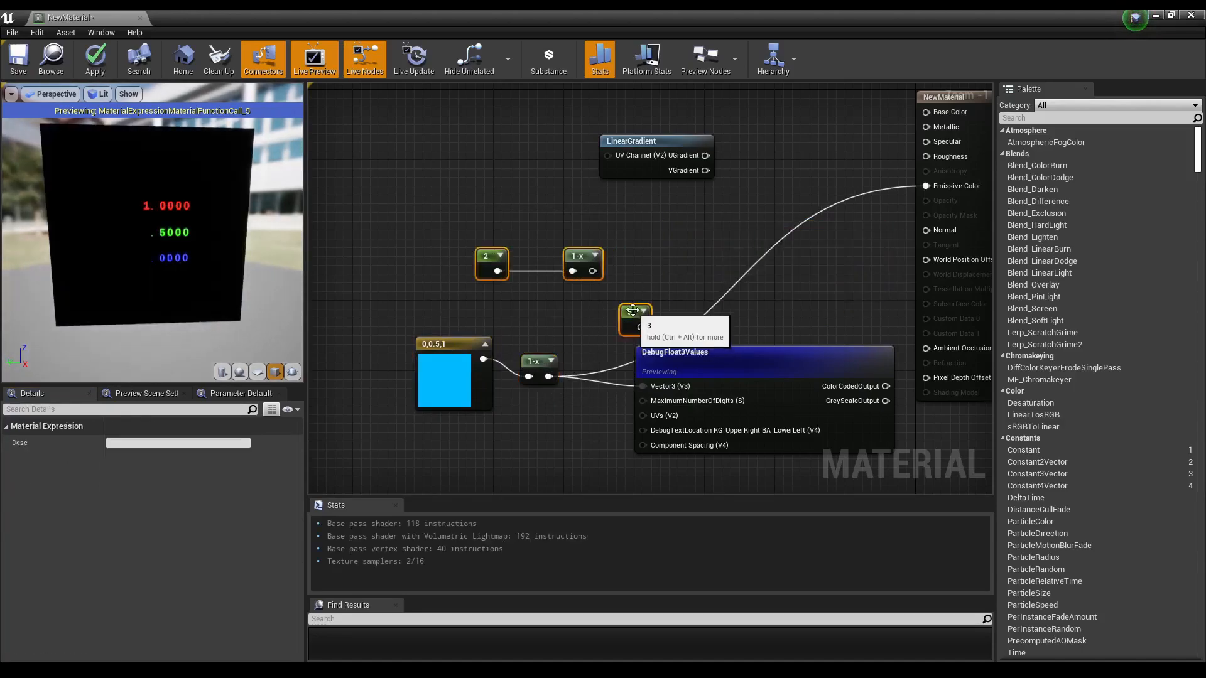
pyautogui.press('Delete')
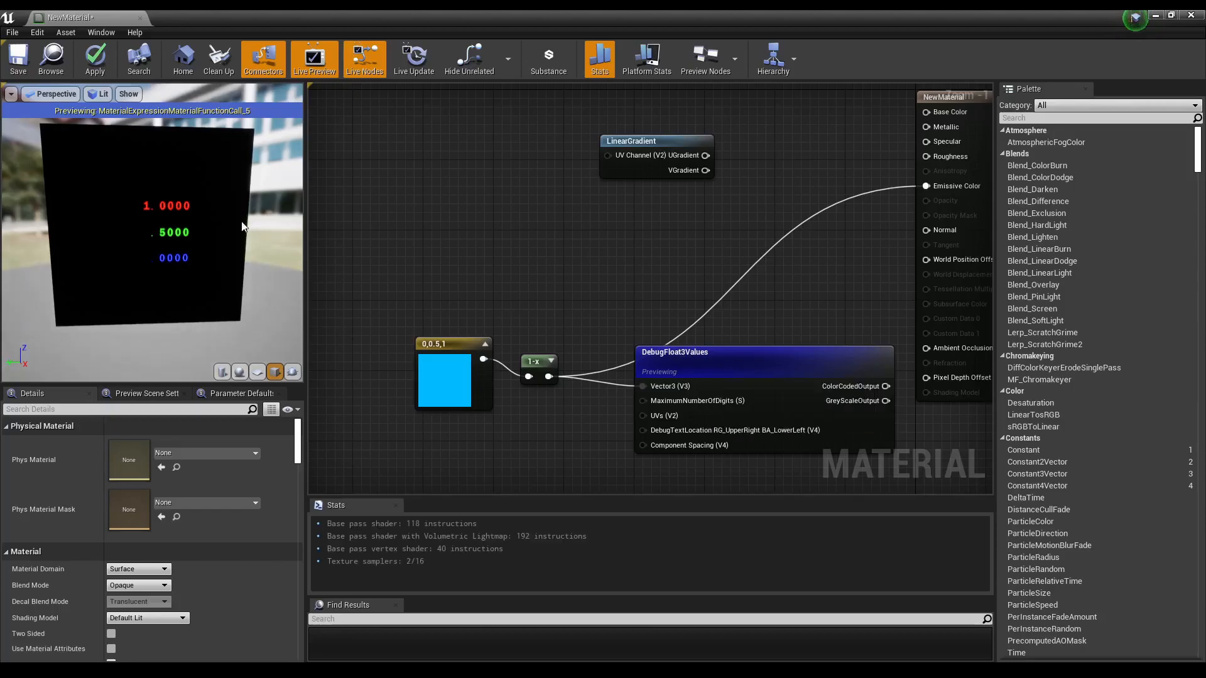
# Step: Rearrange the Constant3Vector, 1-x and DebugFloat3Values nodes and reconnect 1-x to Vector3
pyautogui.moveTo(447, 369); pyautogui.dragTo(439, 387)
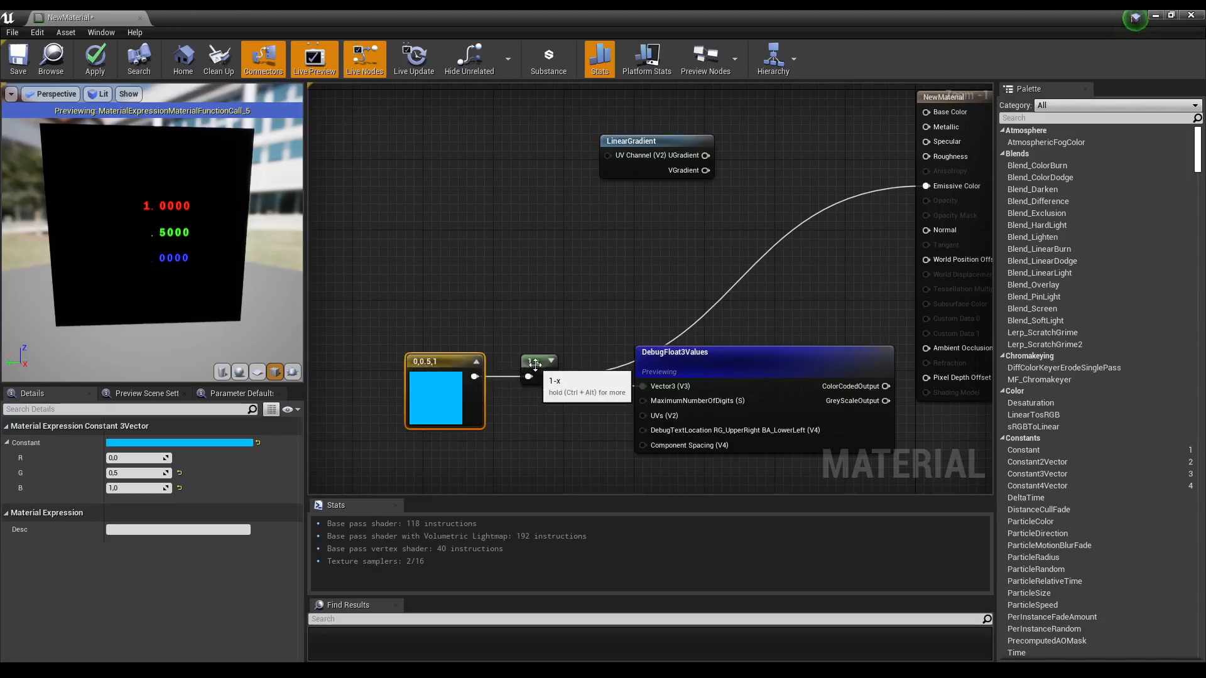
pyautogui.moveTo(548, 376); pyautogui.dragTo(643, 386)
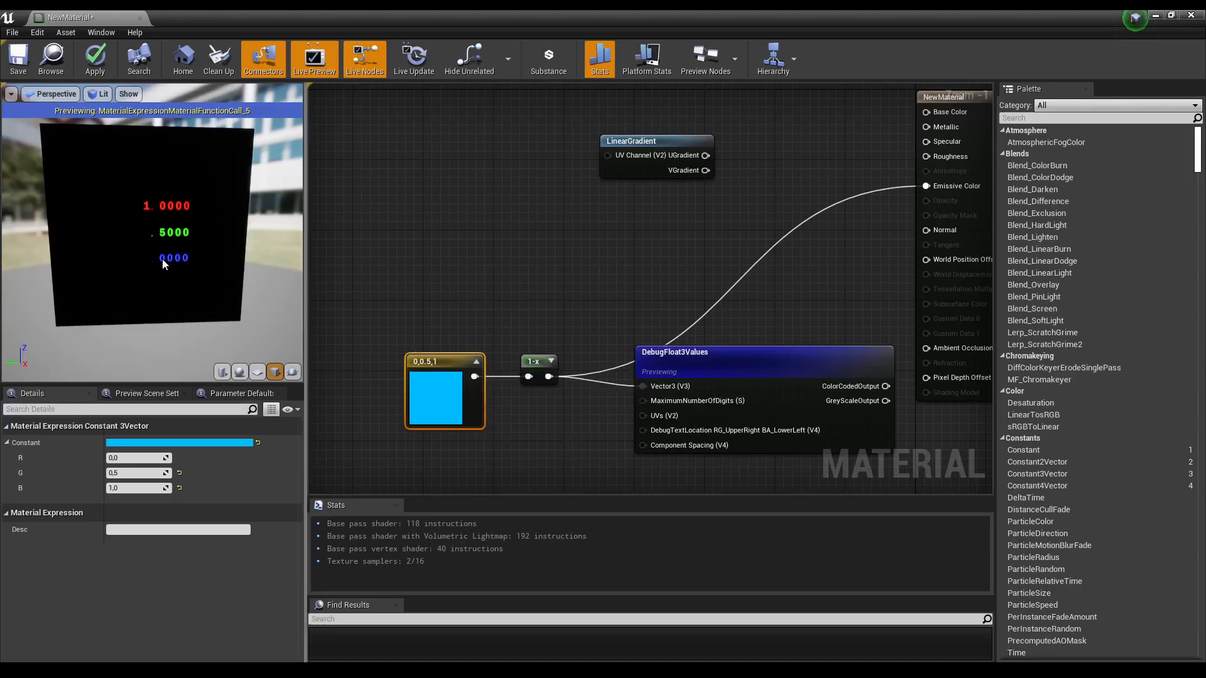
pyautogui.moveTo(751, 362); pyautogui.dragTo(752, 353)
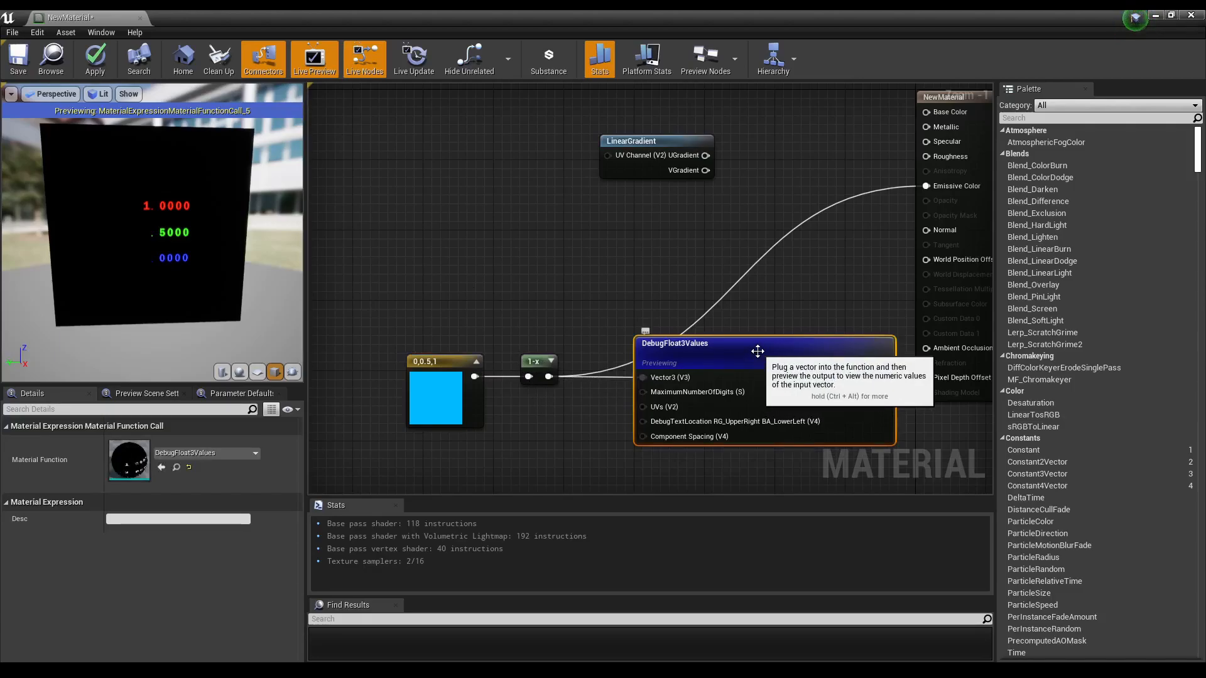
pyautogui.moveTo(452, 395); pyautogui.dragTo(416, 315)
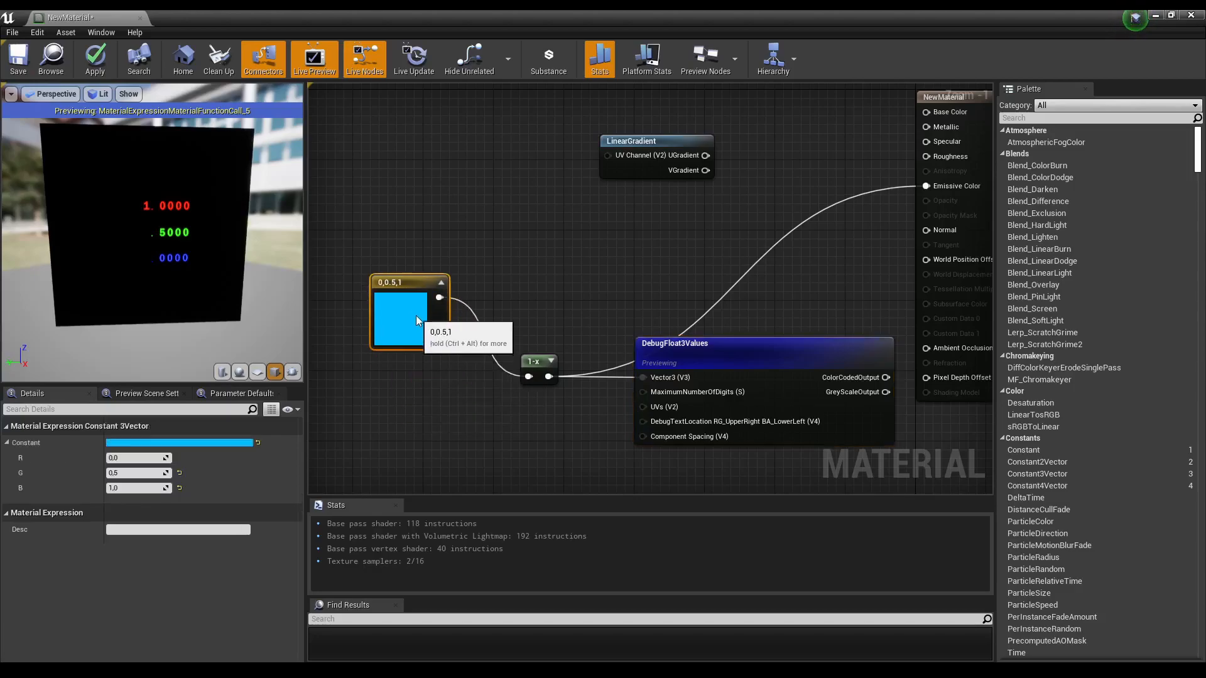
# Step: Add a Subtract node, feed the blue vector into its B input, and wire its output into DebugFloat3Values' Vector3
pyautogui.rightClick(511, 262)
pyautogui.write('sub')
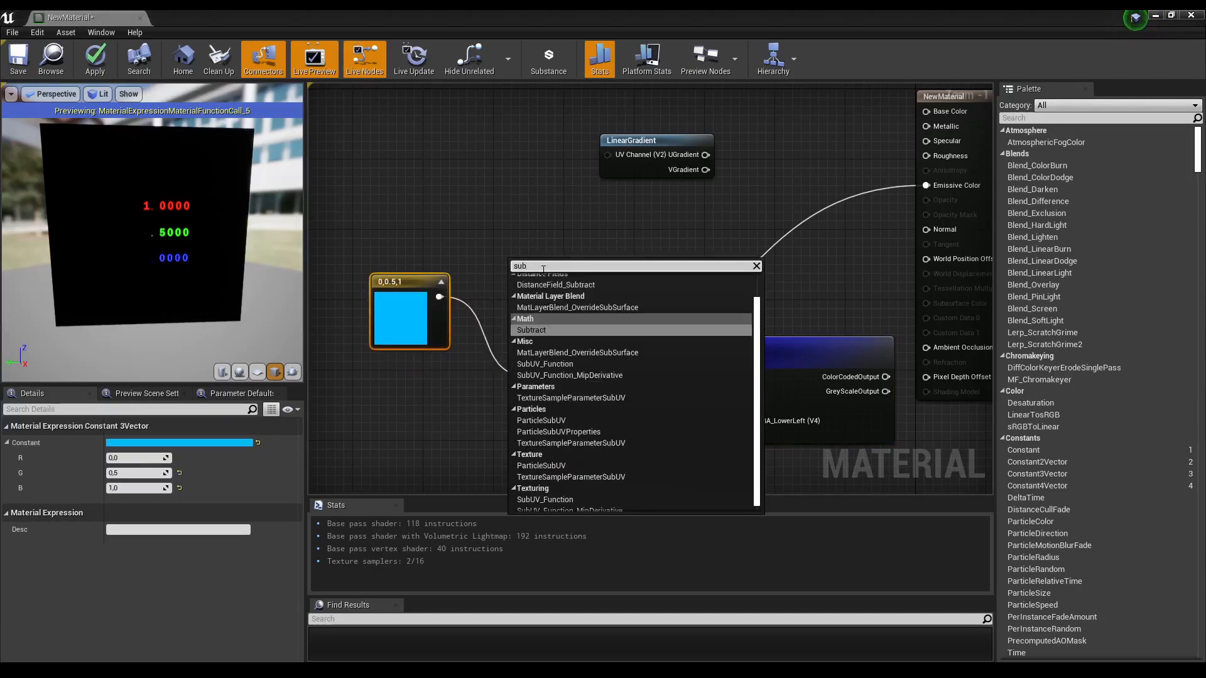
pyautogui.click(586, 331)
pyautogui.moveTo(539, 265); pyautogui.dragTo(551, 282)
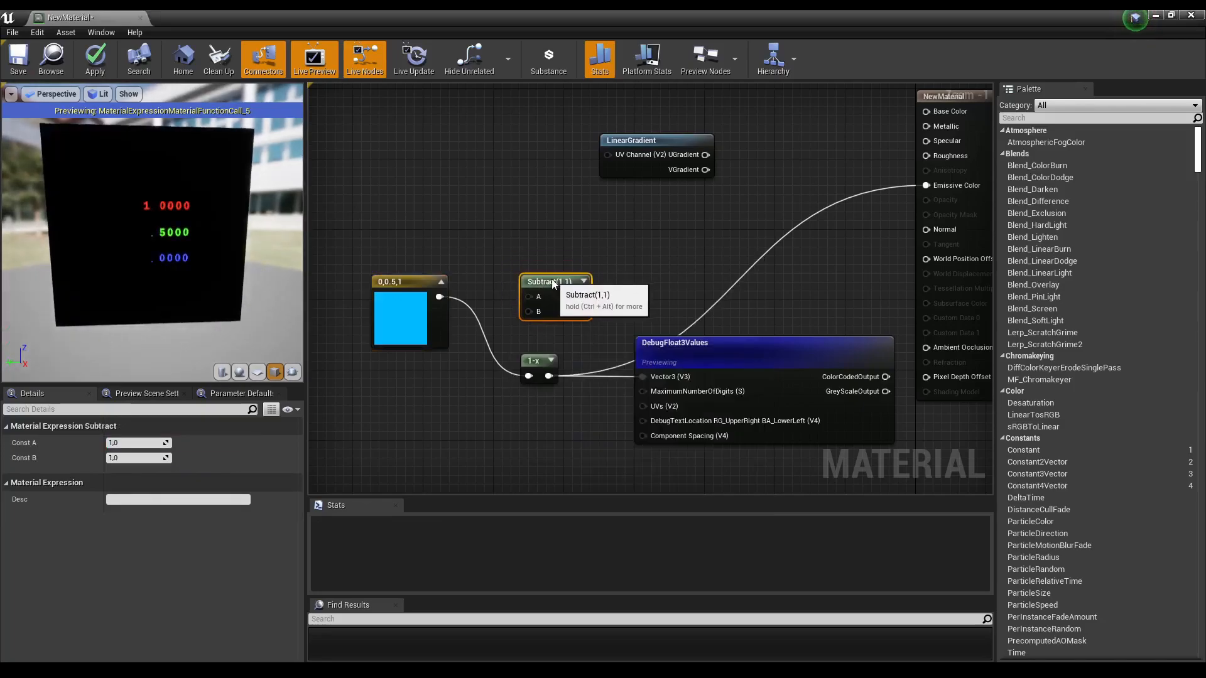
pyautogui.moveTo(438, 297); pyautogui.dragTo(530, 313)
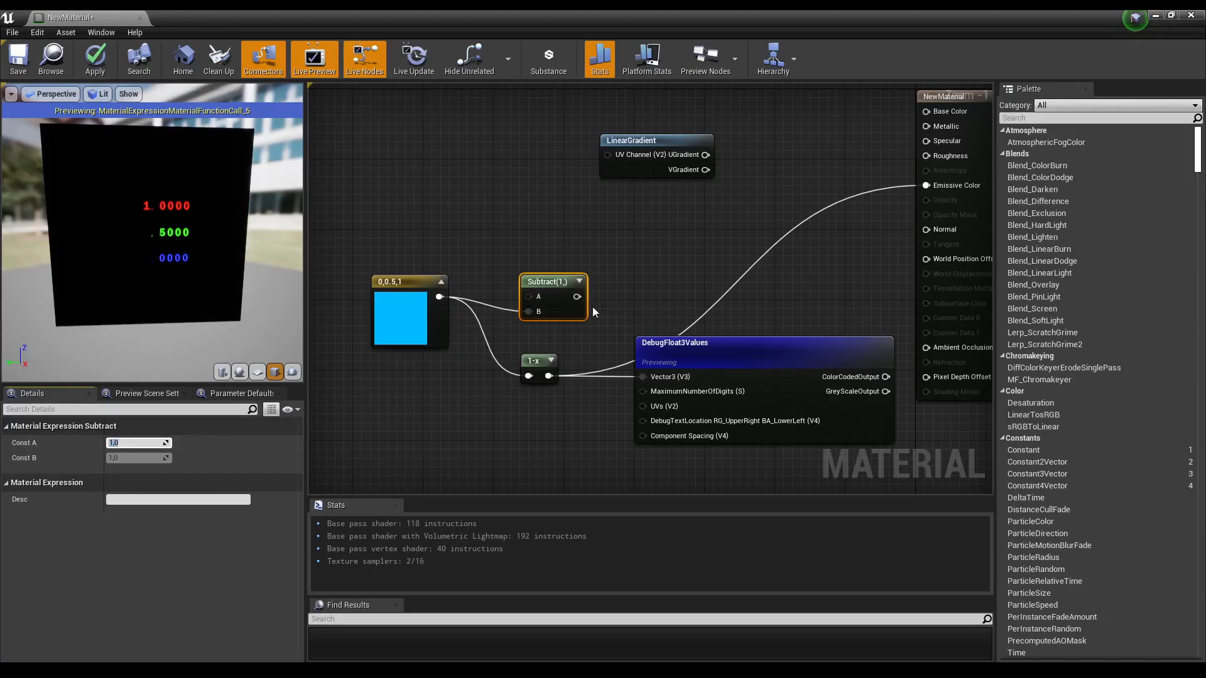
pyautogui.moveTo(571, 308); pyautogui.dragTo(647, 375)
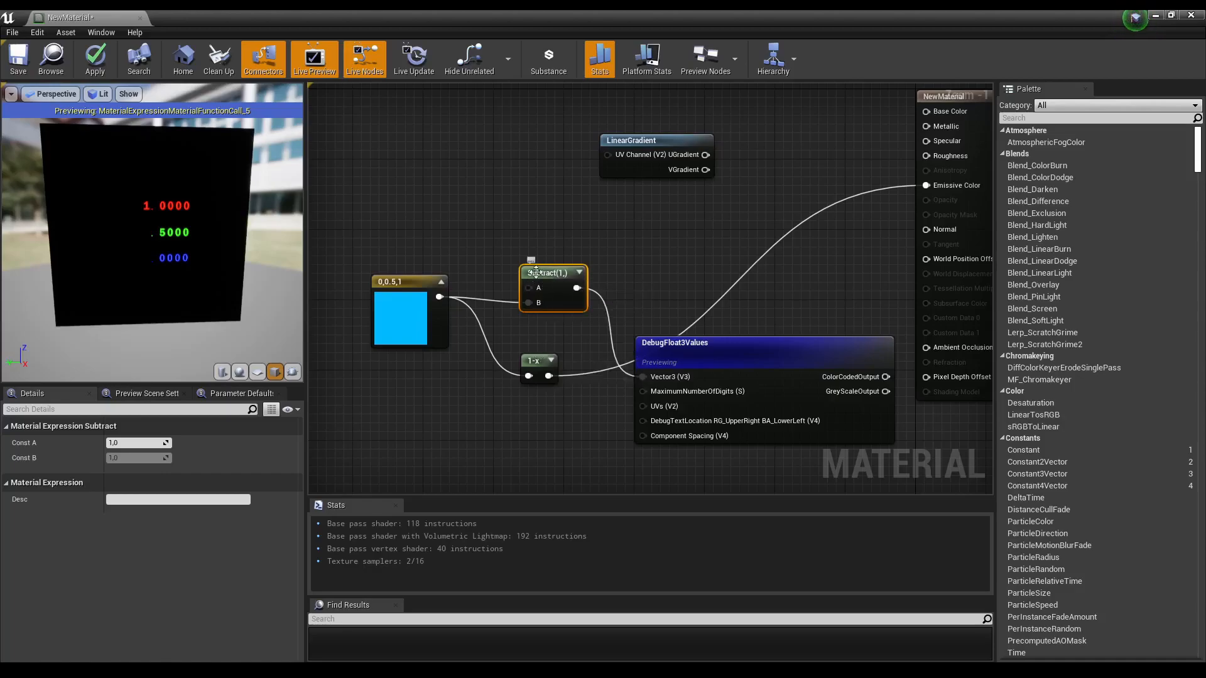
# Step: Reconnect the 1-x output to DebugFloat3Values' Vector3 input and break the Emissive Color link
pyautogui.moveTo(419, 320); pyautogui.dragTo(416, 329)
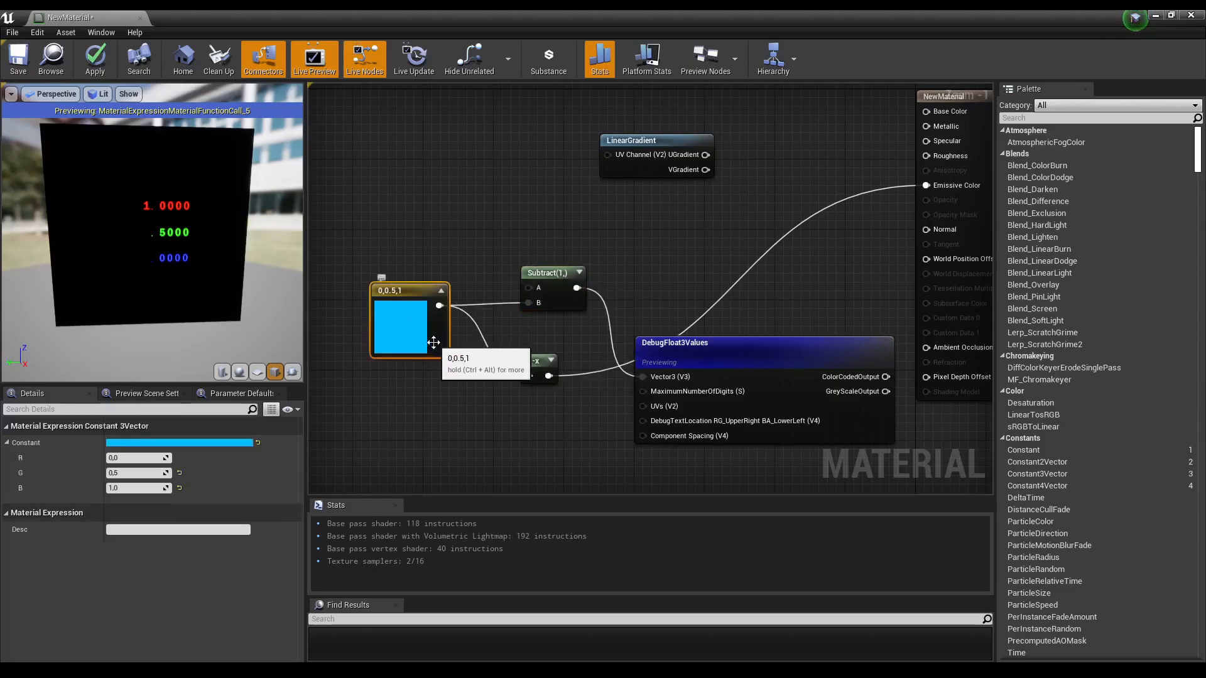
pyautogui.moveTo(563, 301); pyautogui.dragTo(563, 309)
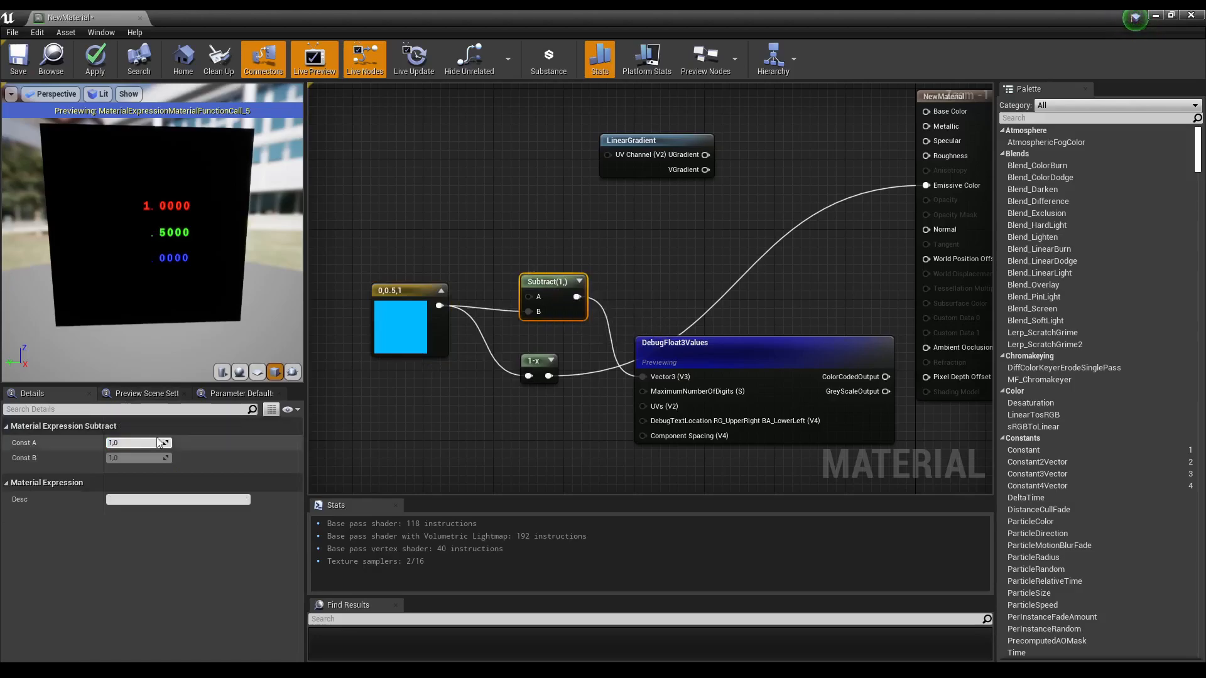
pyautogui.moveTo(535, 366); pyautogui.dragTo(643, 376)
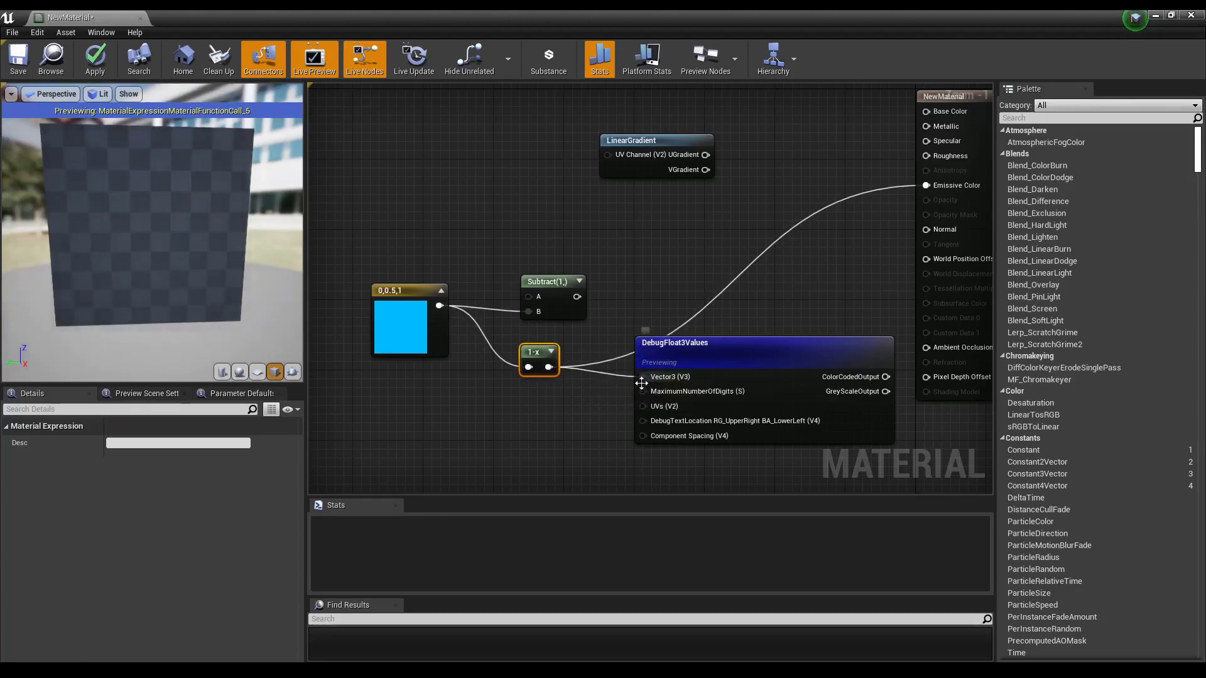
pyautogui.keyDown('alt'); pyautogui.click(926, 185); pyautogui.keyUp('alt')
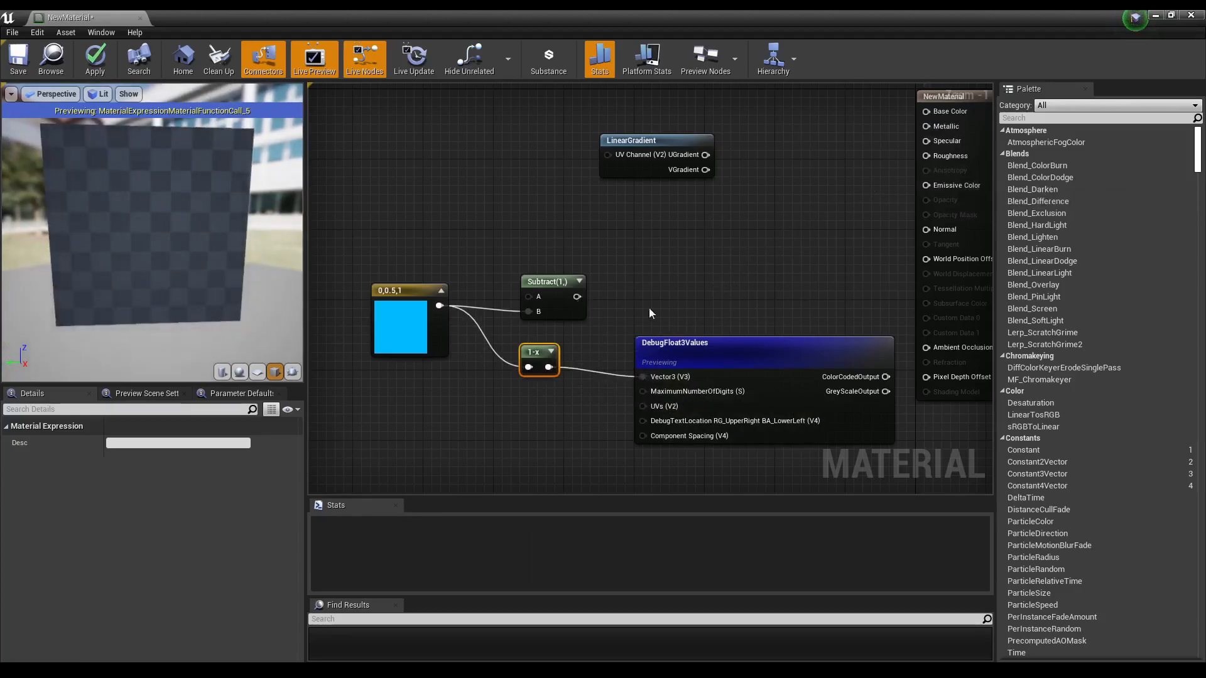
# Step: Wire the Subtract output into DebugFloat3Values' Vector3 input and delete the LinearGradient node
pyautogui.moveTo(576, 296); pyautogui.dragTo(642, 377)
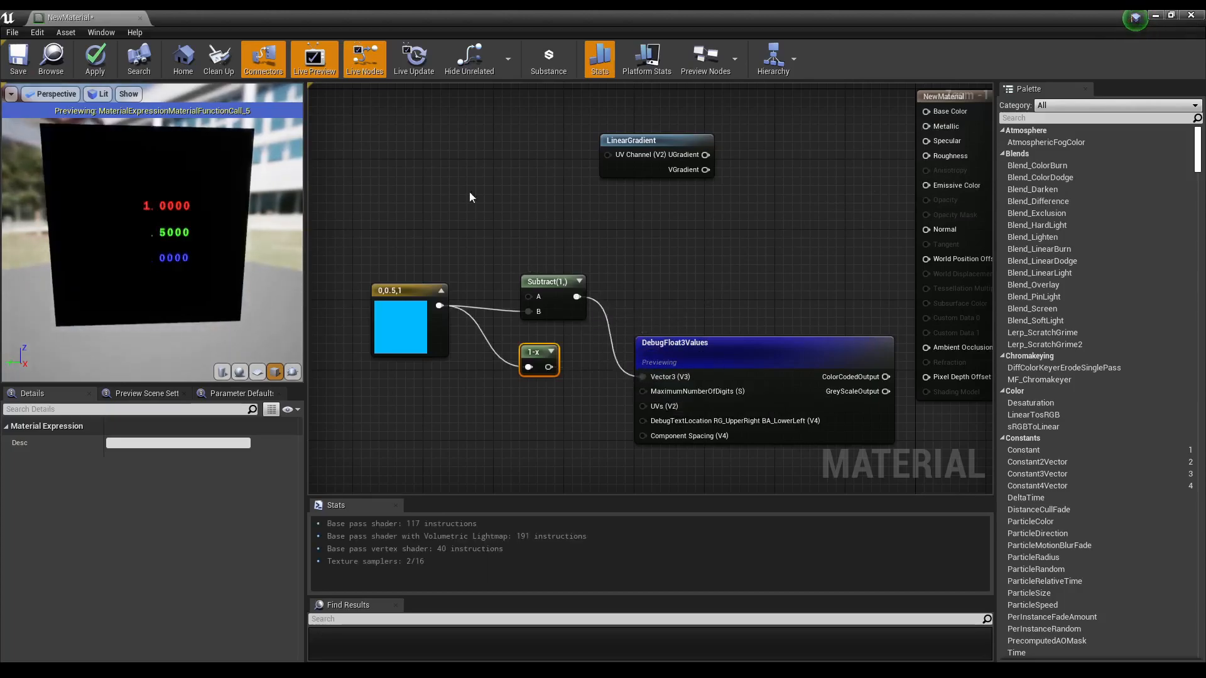
pyautogui.moveTo(863, 294); pyautogui.dragTo(699, 278, button='right')
pyautogui.scroll(-1, 699, 278)
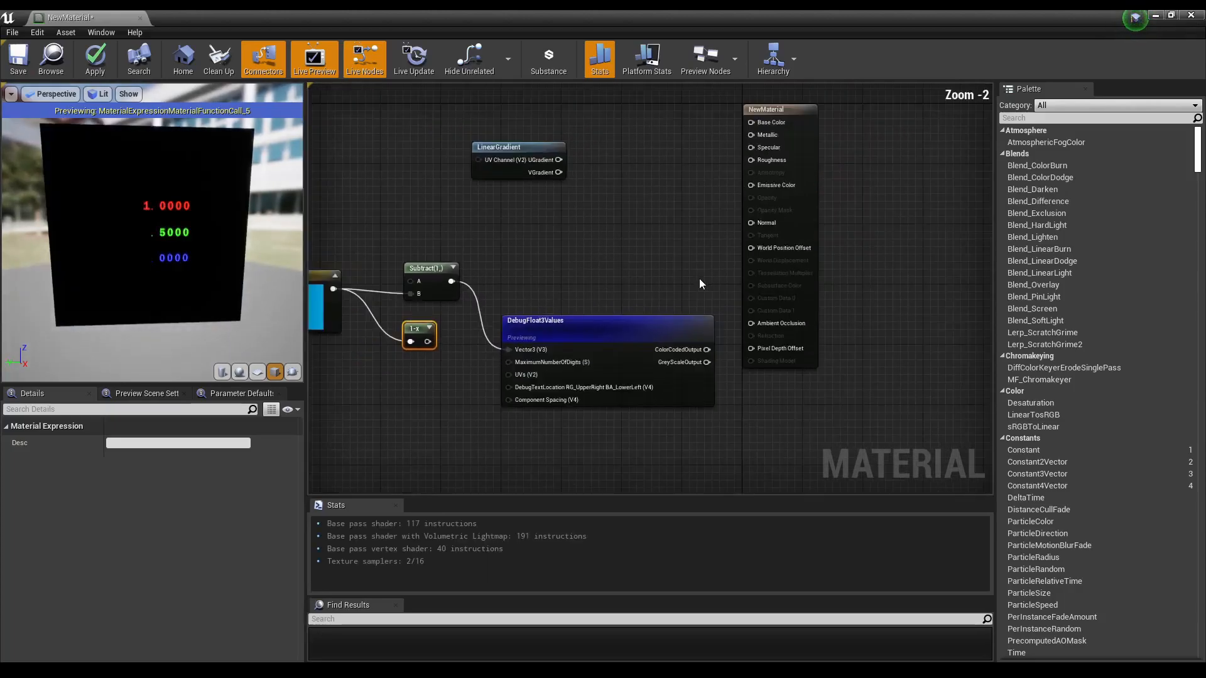
pyautogui.moveTo(575, 201); pyautogui.dragTo(635, 263, button='right')
pyautogui.moveTo(862, 210); pyautogui.dragTo(907, 225)
pyautogui.moveTo(688, 186); pyautogui.dragTo(500, 252)
pyautogui.press('Delete')
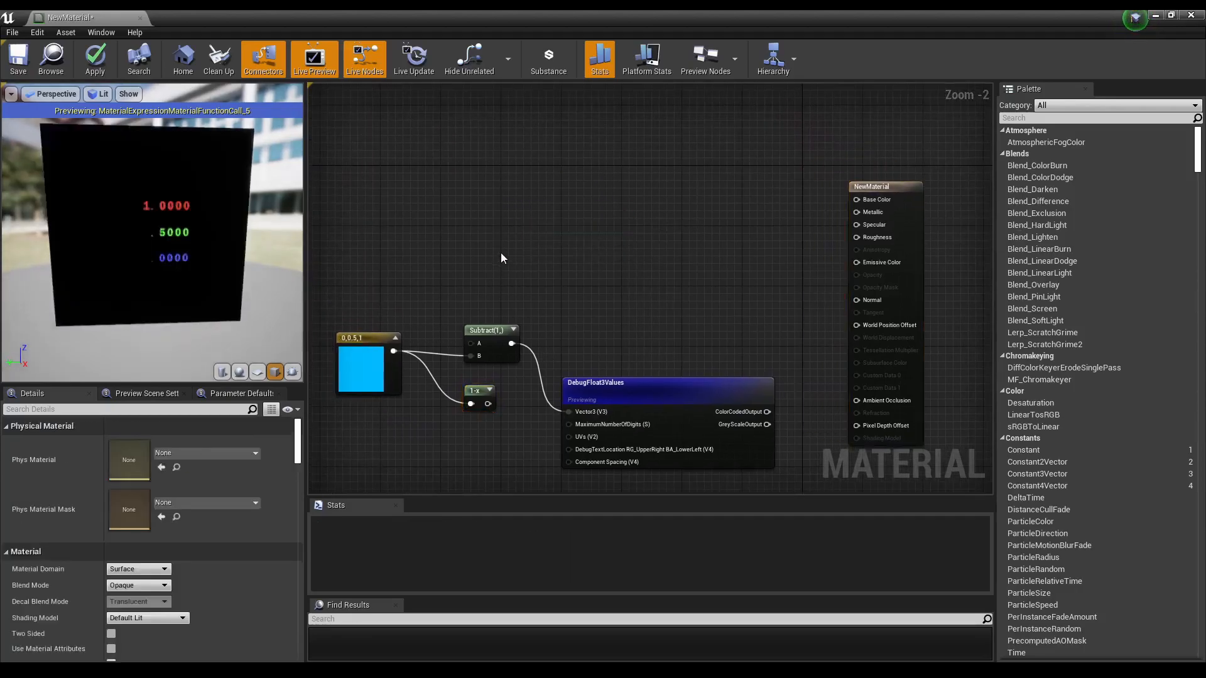
# Step: Add a PlotFunctionOnGraph node above the DebugFloat3Values node
pyautogui.moveTo(690, 400); pyautogui.dragTo(698, 332)
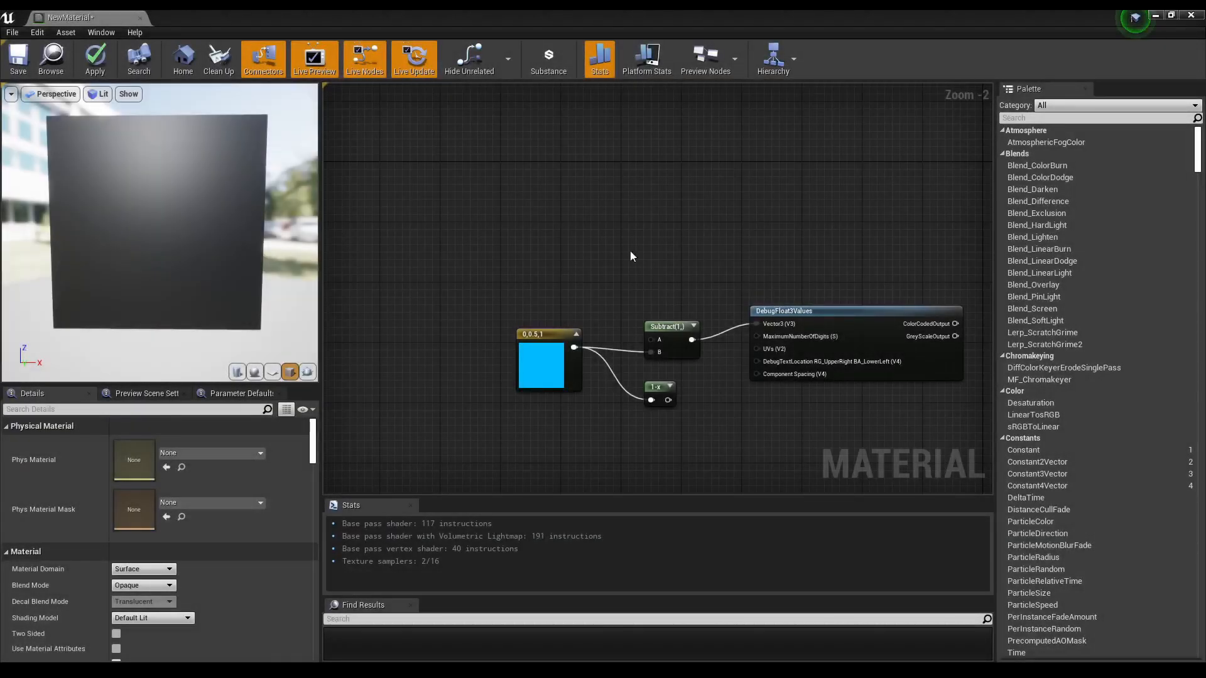
pyautogui.moveTo(761, 252); pyautogui.dragTo(573, 226, button='right')
pyautogui.rightClick(596, 222)
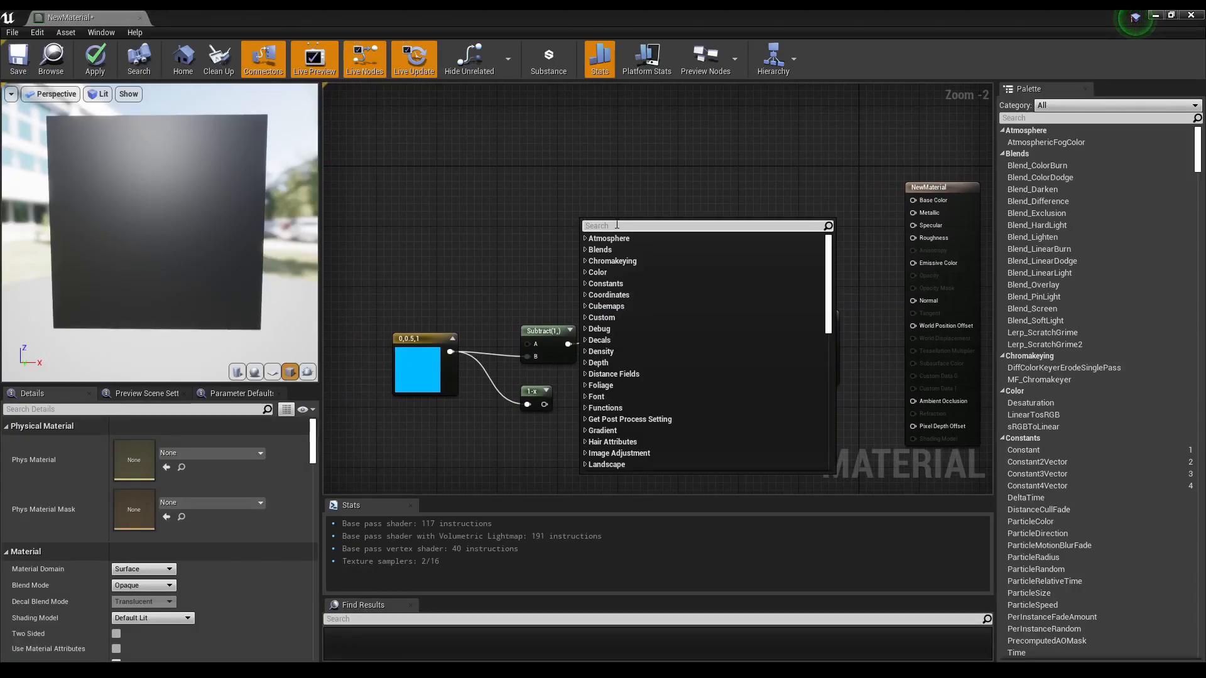
pyautogui.write('plot')
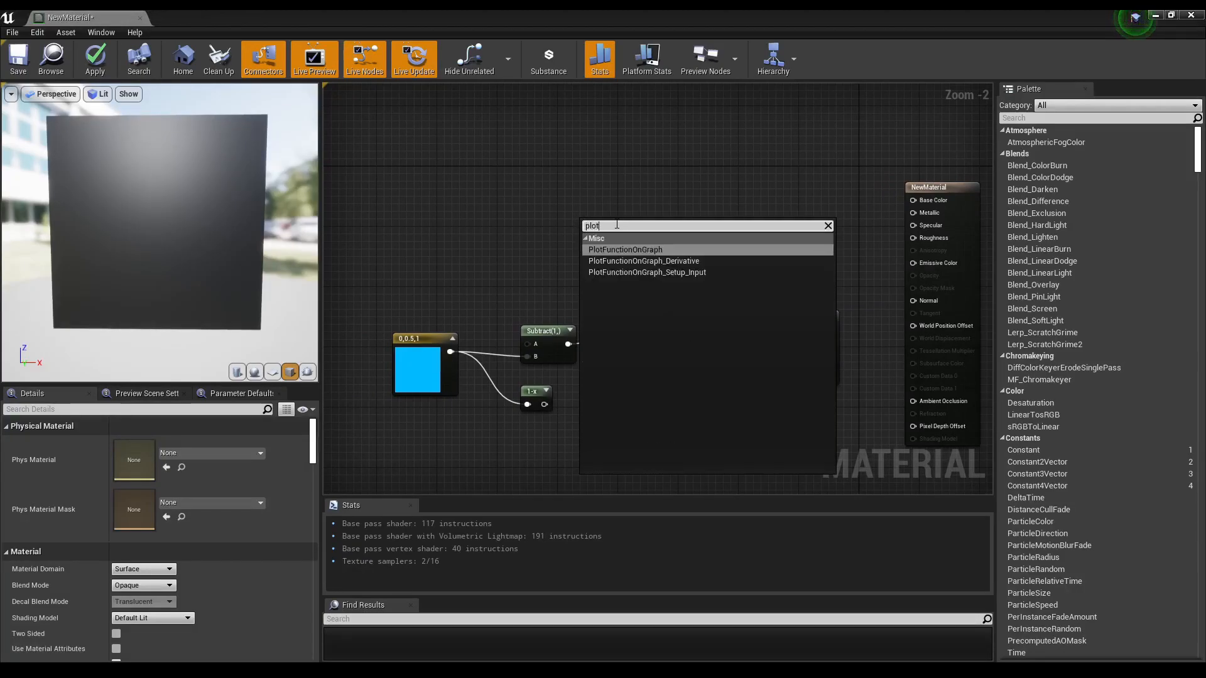
pyautogui.press('Return')
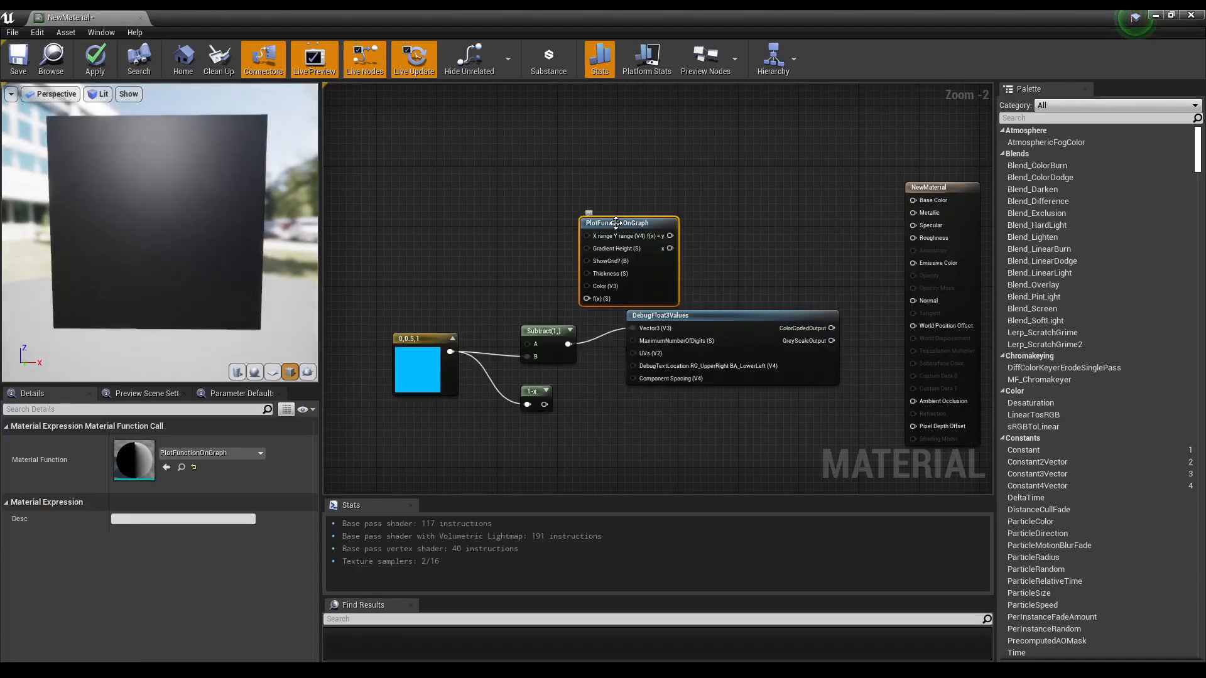
pyautogui.moveTo(626, 220); pyautogui.dragTo(694, 192)
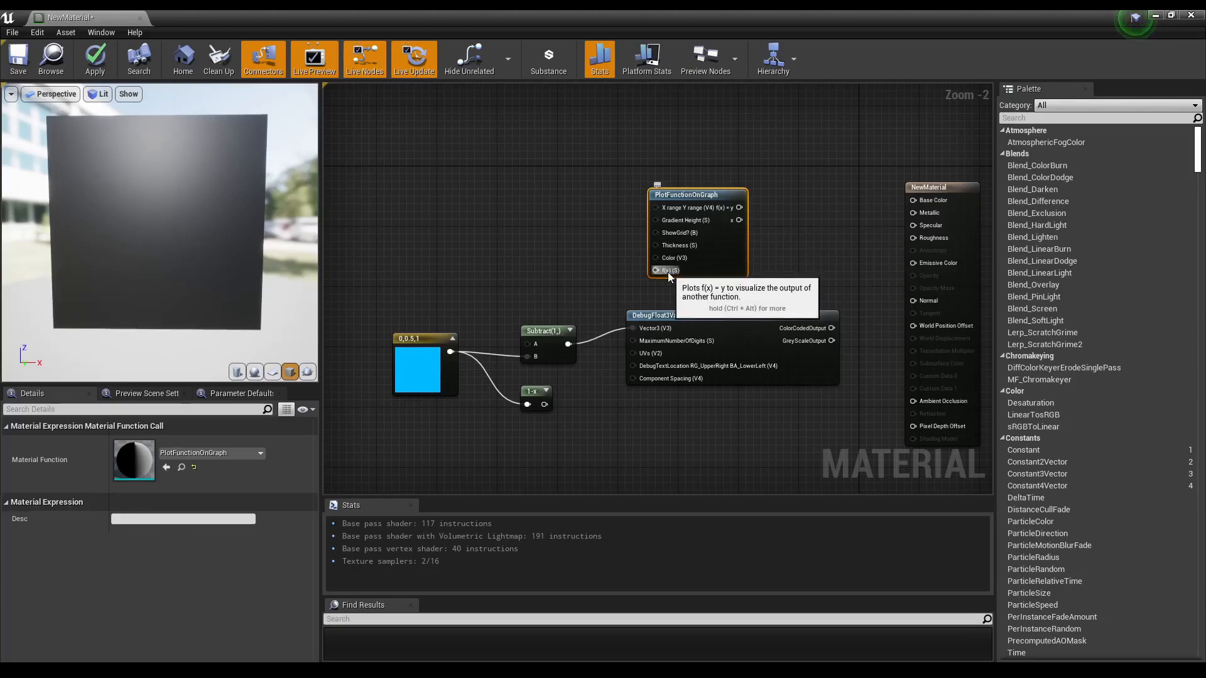
# Step: Add a Sine node to the left of the PlotFunctionOnGraph node
pyautogui.moveTo(732, 243); pyautogui.dragTo(713, 239)
pyautogui.moveTo(761, 276); pyautogui.dragTo(830, 251, button='right')
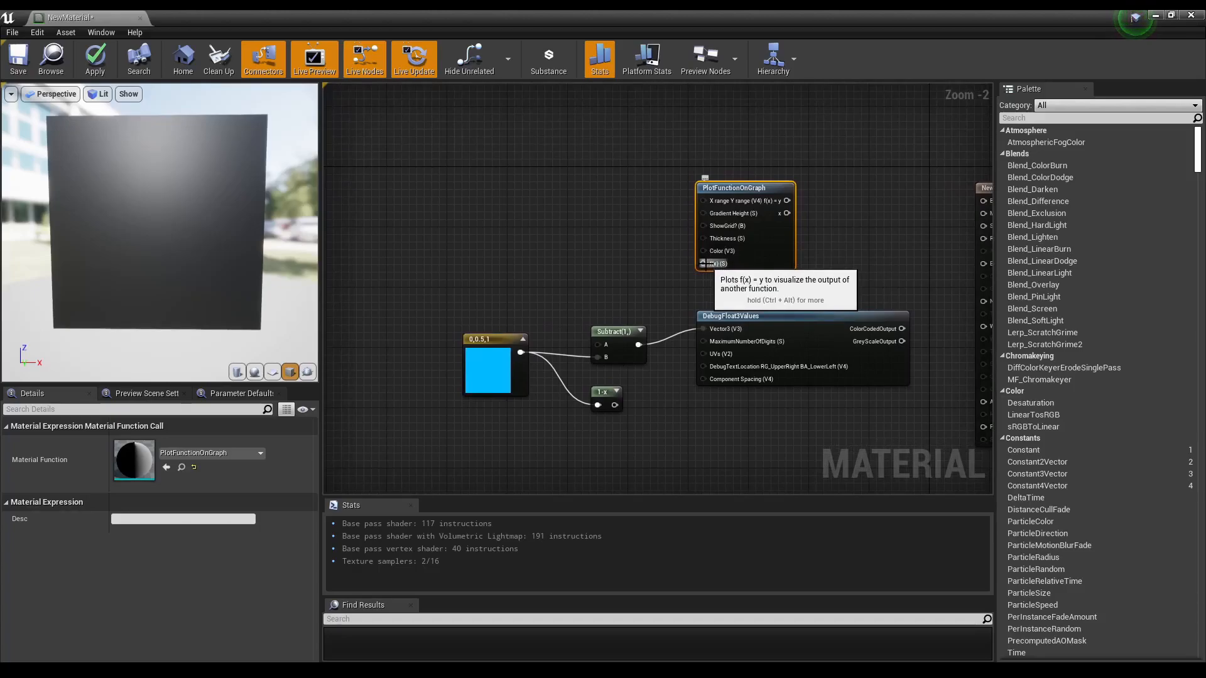
pyautogui.rightClick(544, 211)
pyautogui.write('sin')
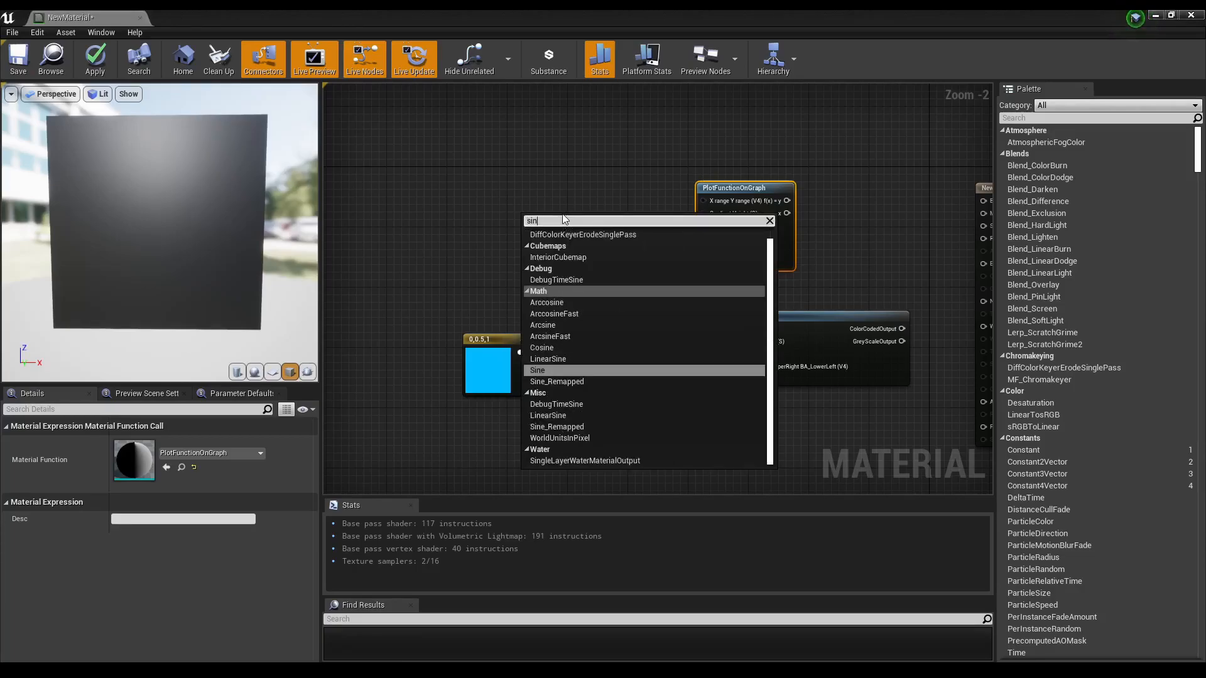
pyautogui.click(556, 370)
pyautogui.moveTo(534, 223); pyautogui.dragTo(552, 255)
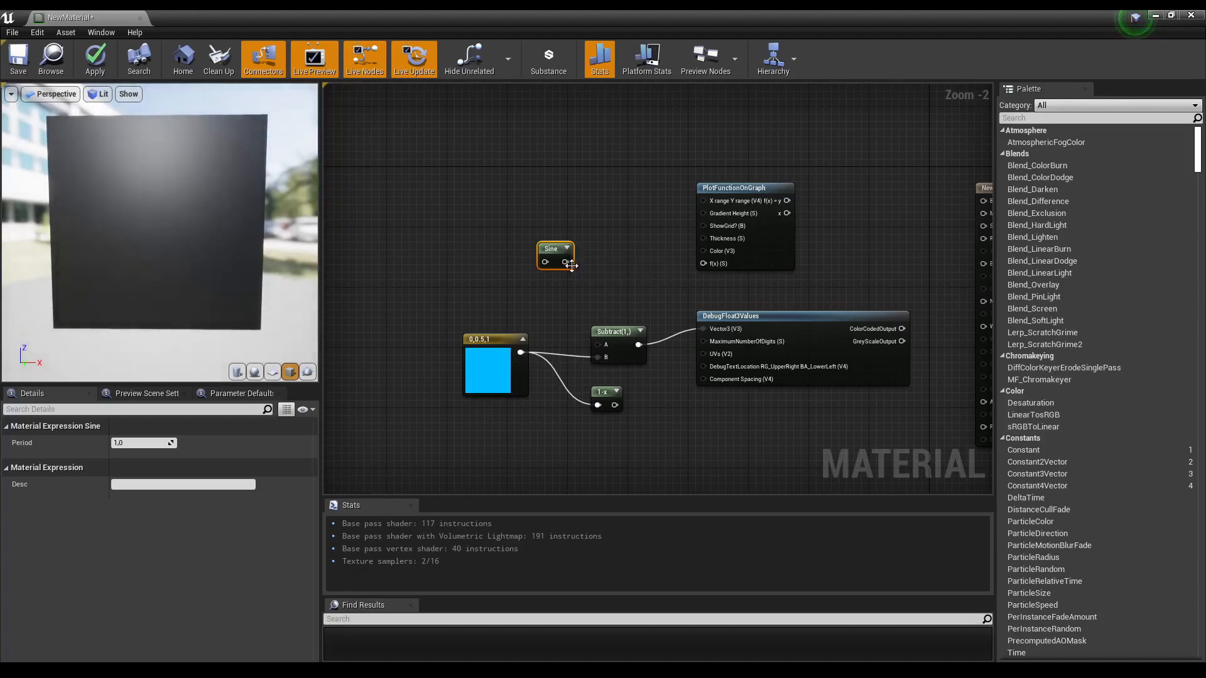
# Step: Add a Time node, feed it into the Sine node, and connect Sine to the plot's f(x) input
pyautogui.rightClick(470, 254)
pyautogui.write('time')
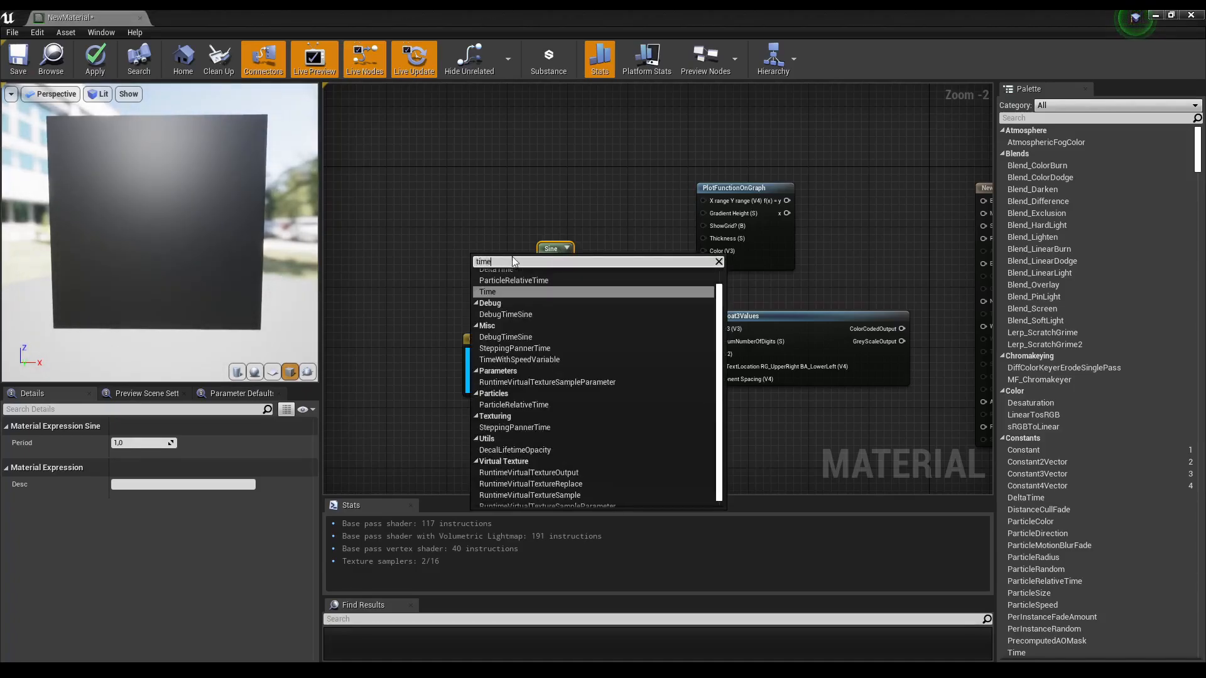
pyautogui.click(512, 292)
pyautogui.moveTo(511, 280); pyautogui.dragTo(587, 265)
pyautogui.moveTo(671, 262); pyautogui.dragTo(710, 269)
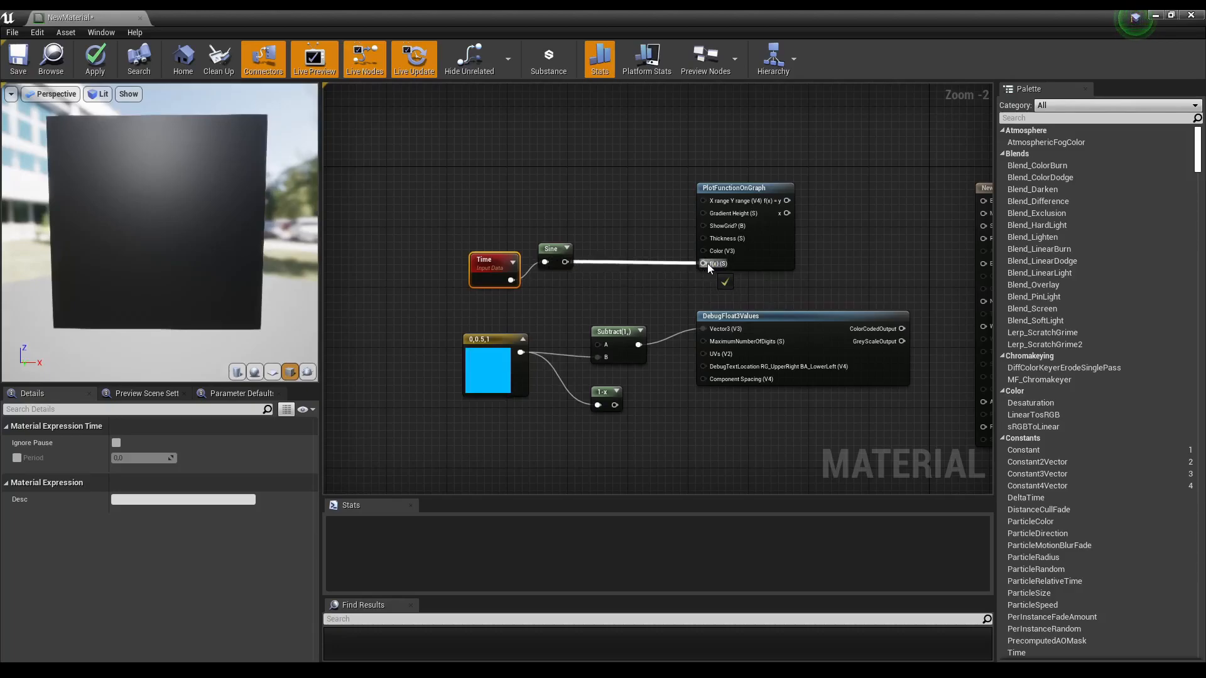
pyautogui.moveTo(707, 263); pyautogui.dragTo(704, 261)
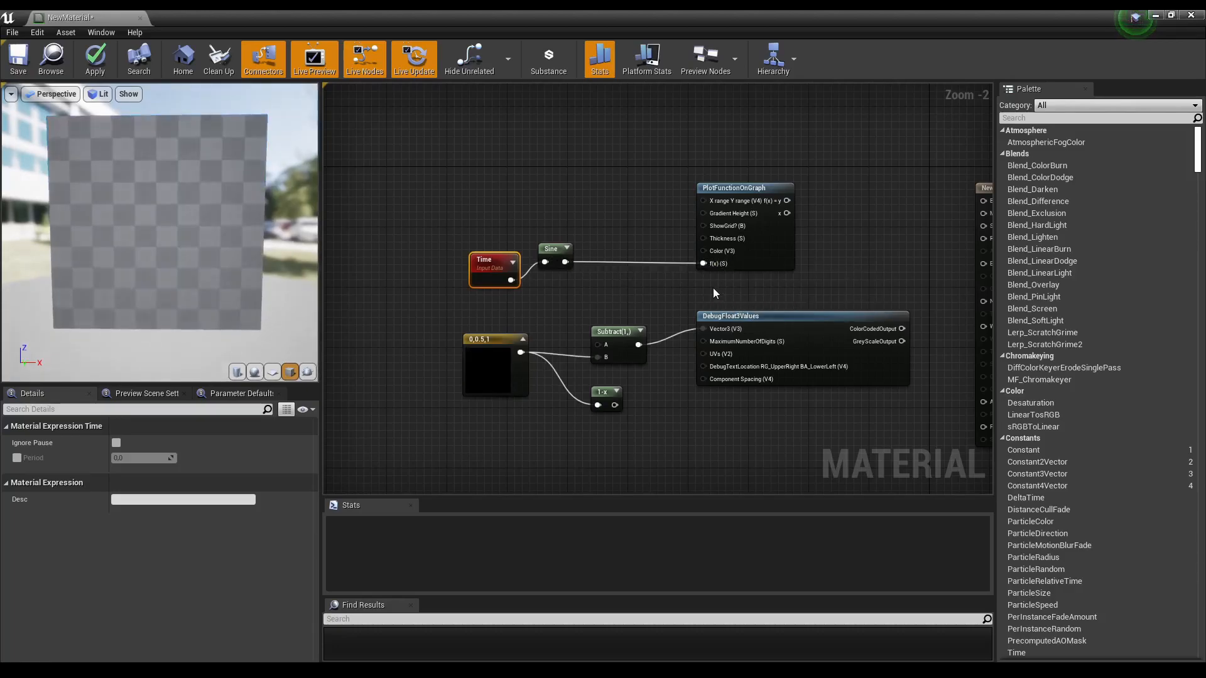
# Step: Start previewing the PlotFunctionOnGraph node in the viewport
pyautogui.rightClick(757, 190)
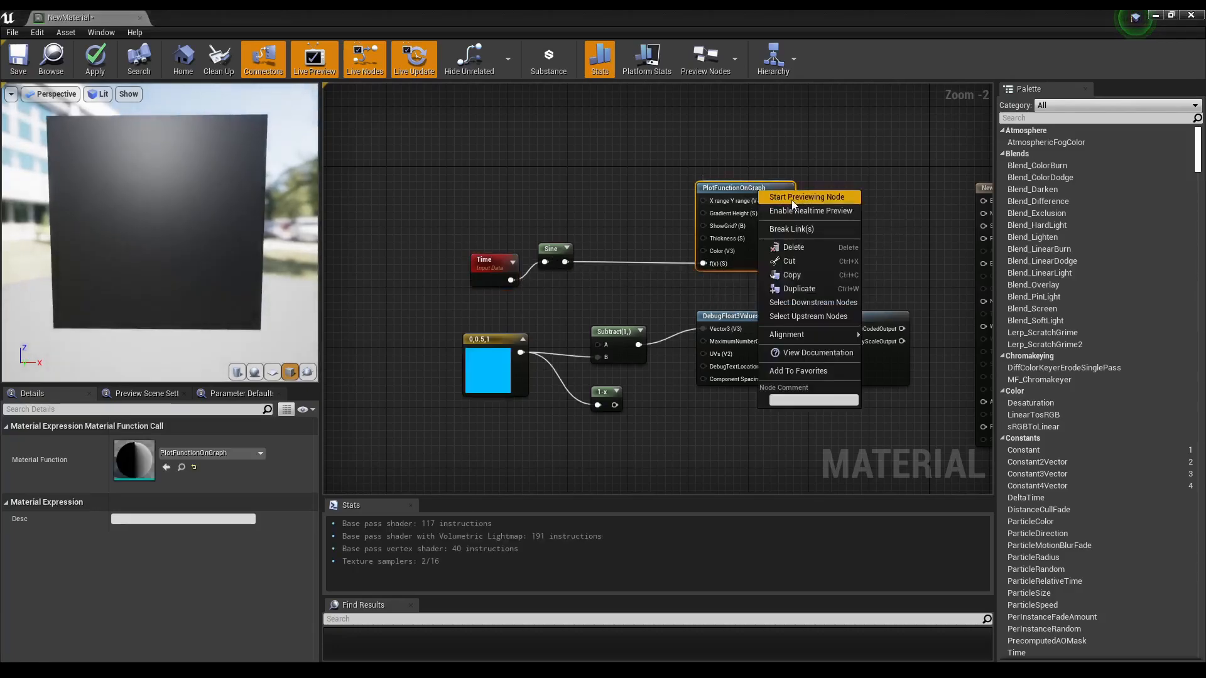
pyautogui.click(801, 200)
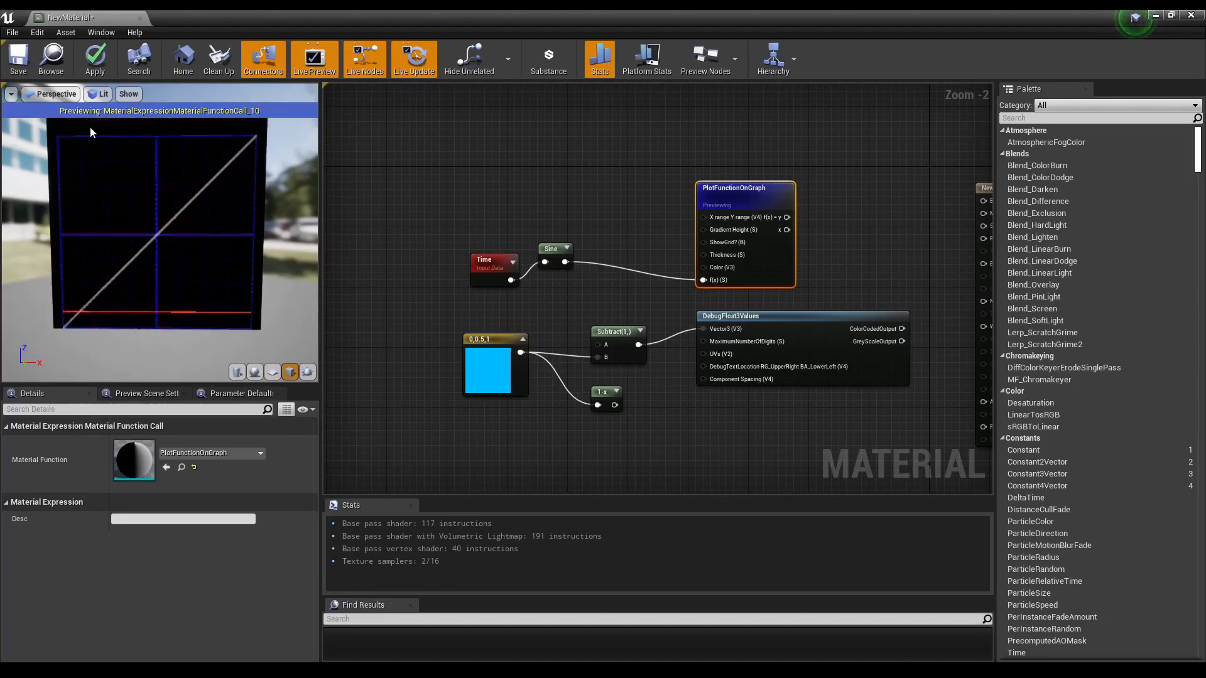
pyautogui.moveTo(93, 126); pyautogui.dragTo(125, 142)
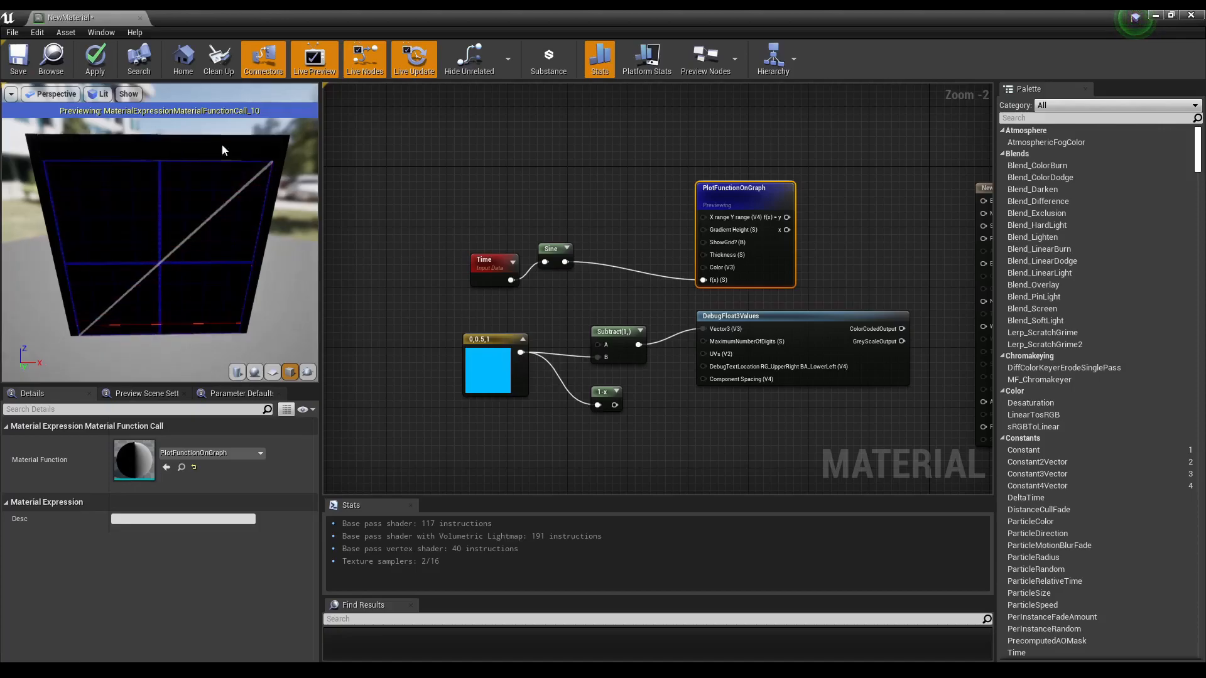
pyautogui.moveTo(536, 189); pyautogui.dragTo(599, 176, button='right')
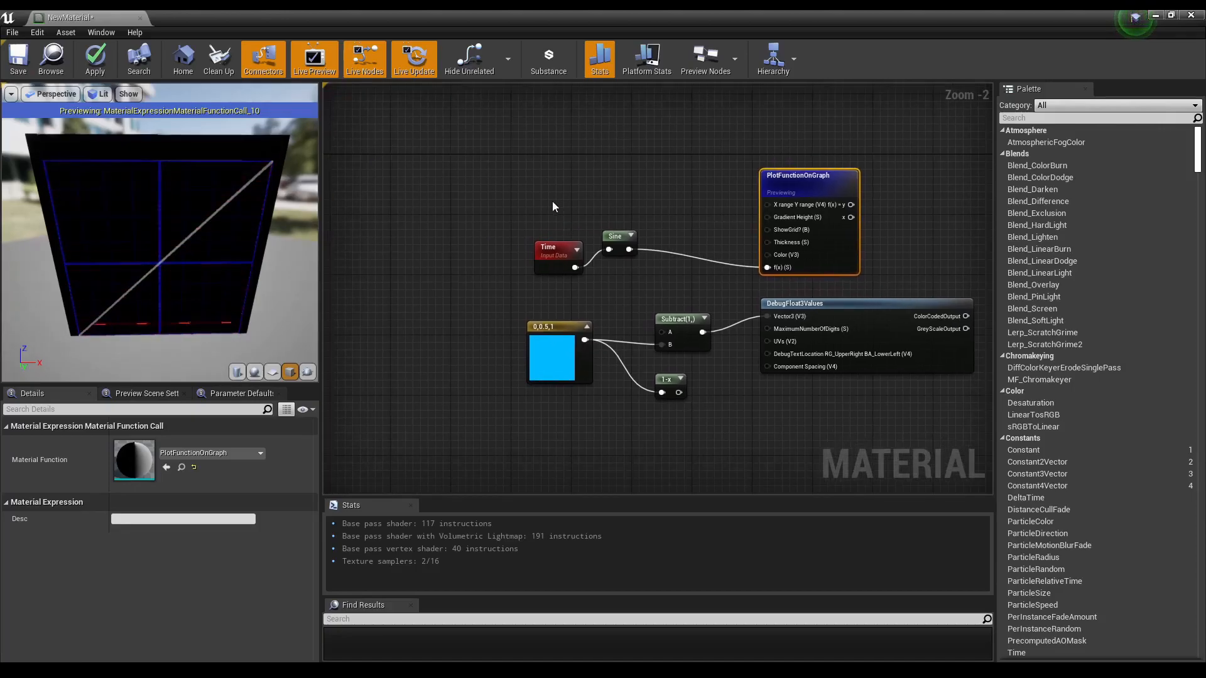
# Step: Move the Time node left and add a LinearGradient node above it
pyautogui.rightClick(525, 202)
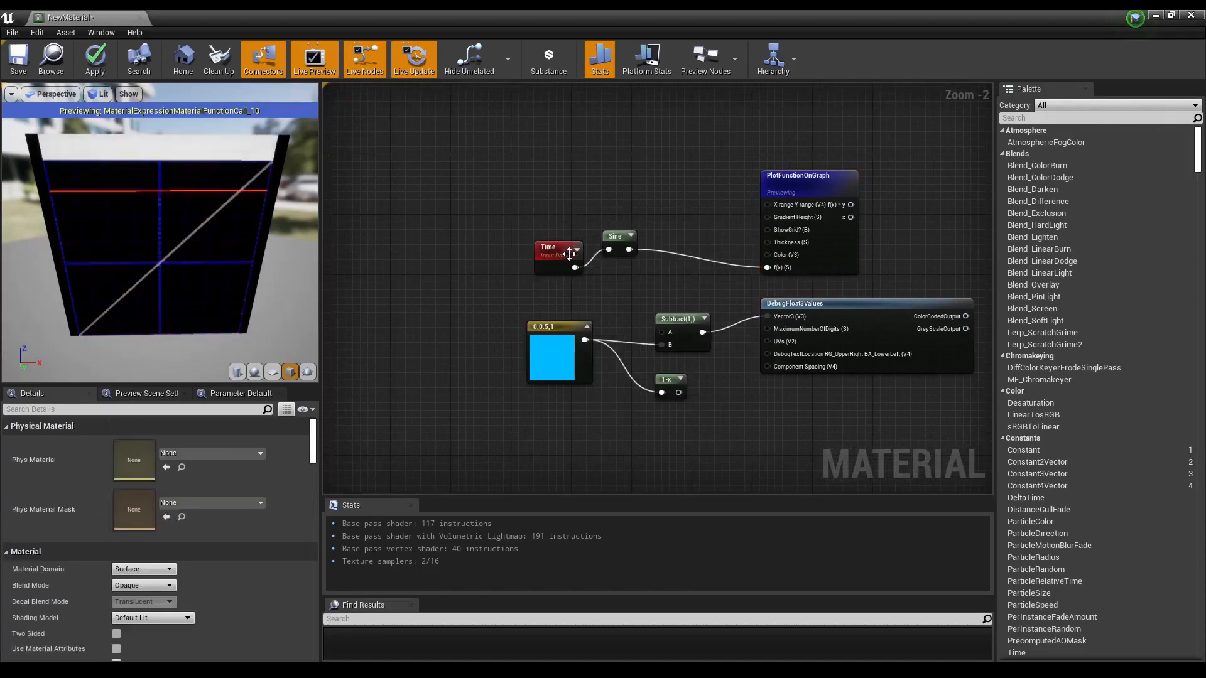
pyautogui.moveTo(558, 259); pyautogui.dragTo(470, 259)
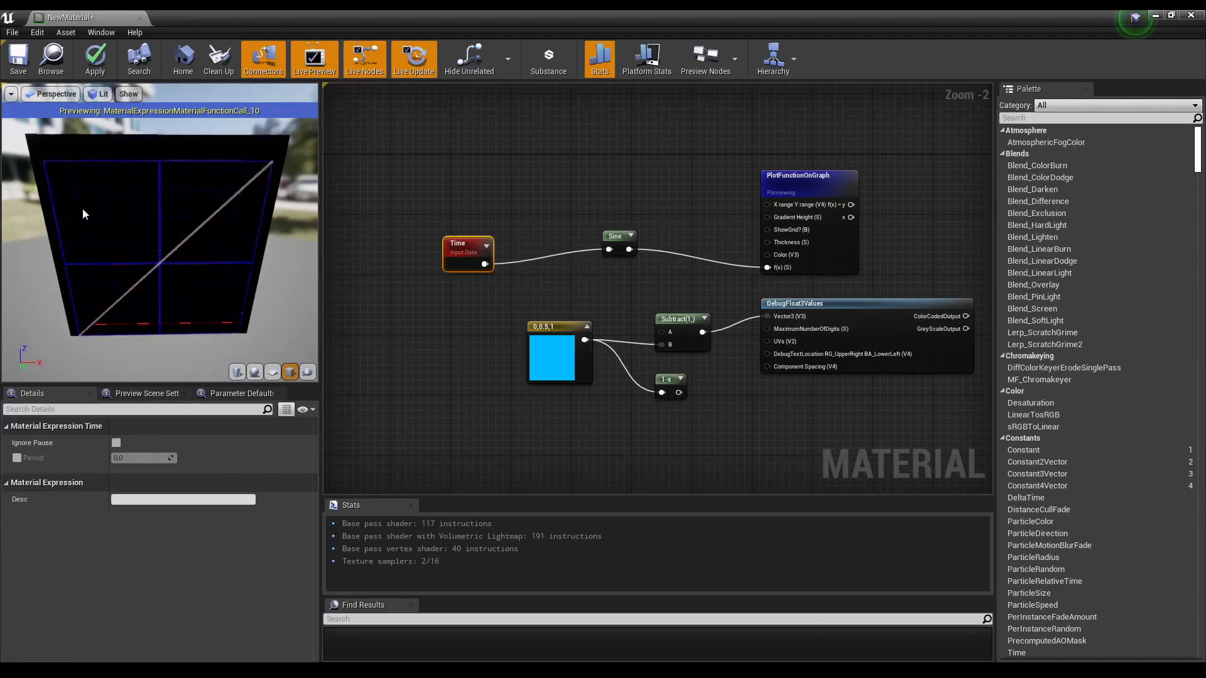
pyautogui.rightClick(475, 199)
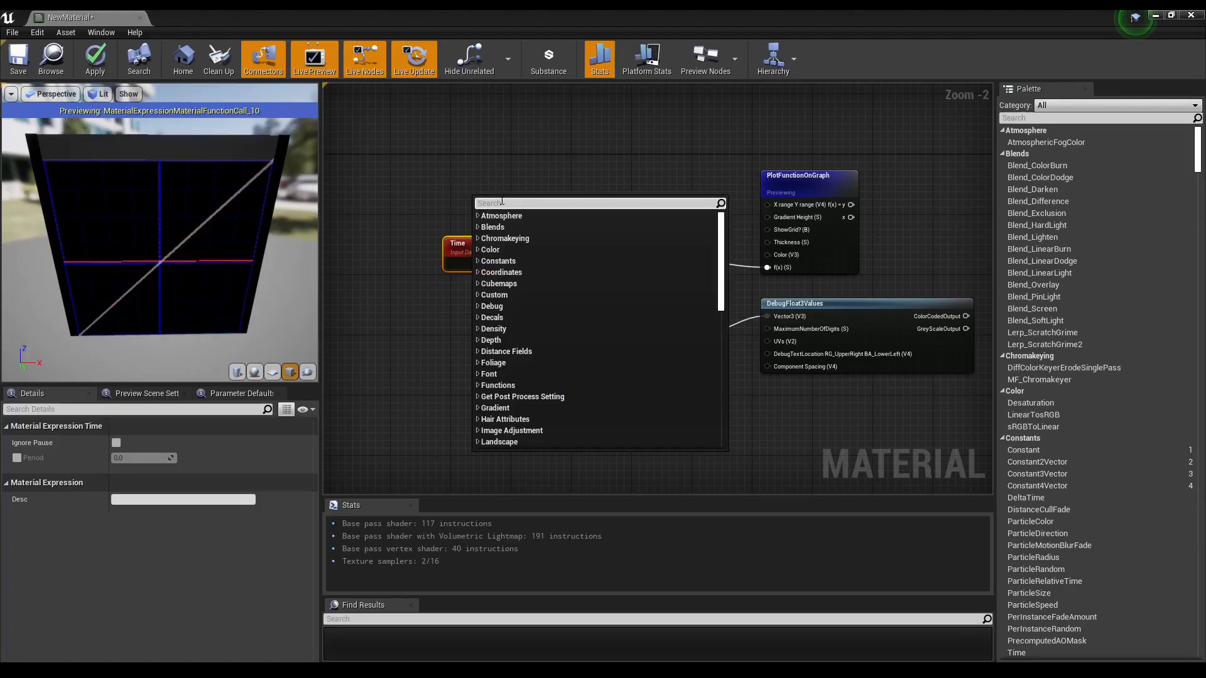
pyautogui.write('linea')
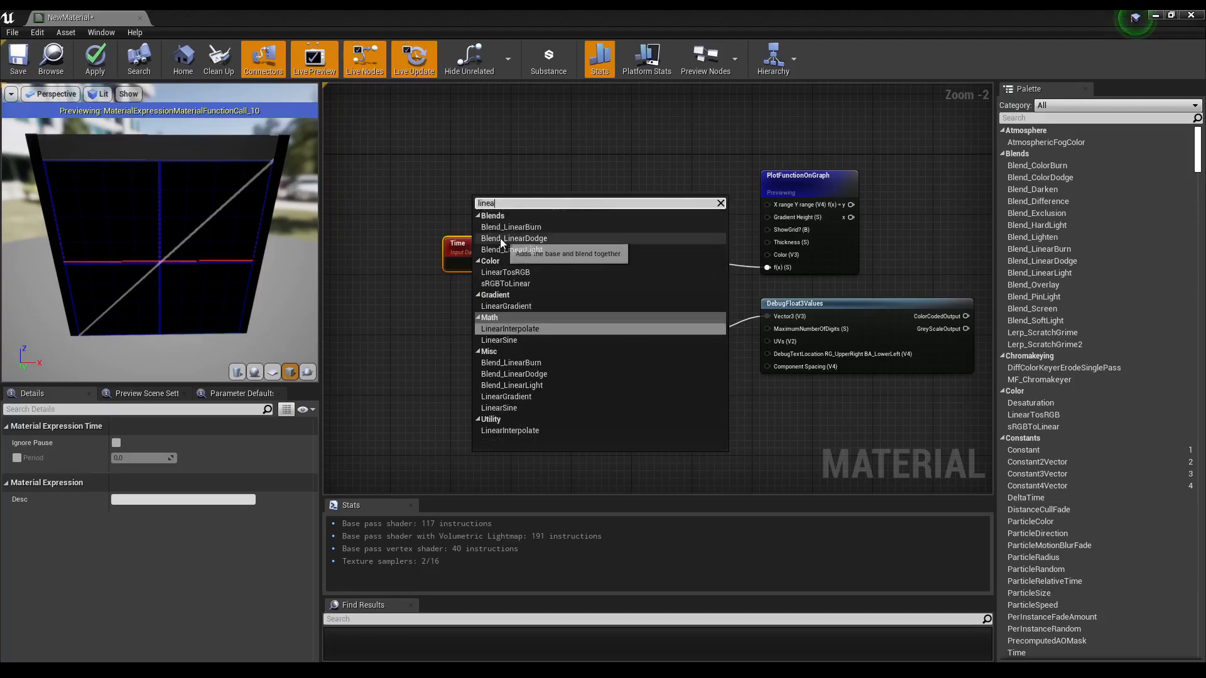
pyautogui.click(507, 306)
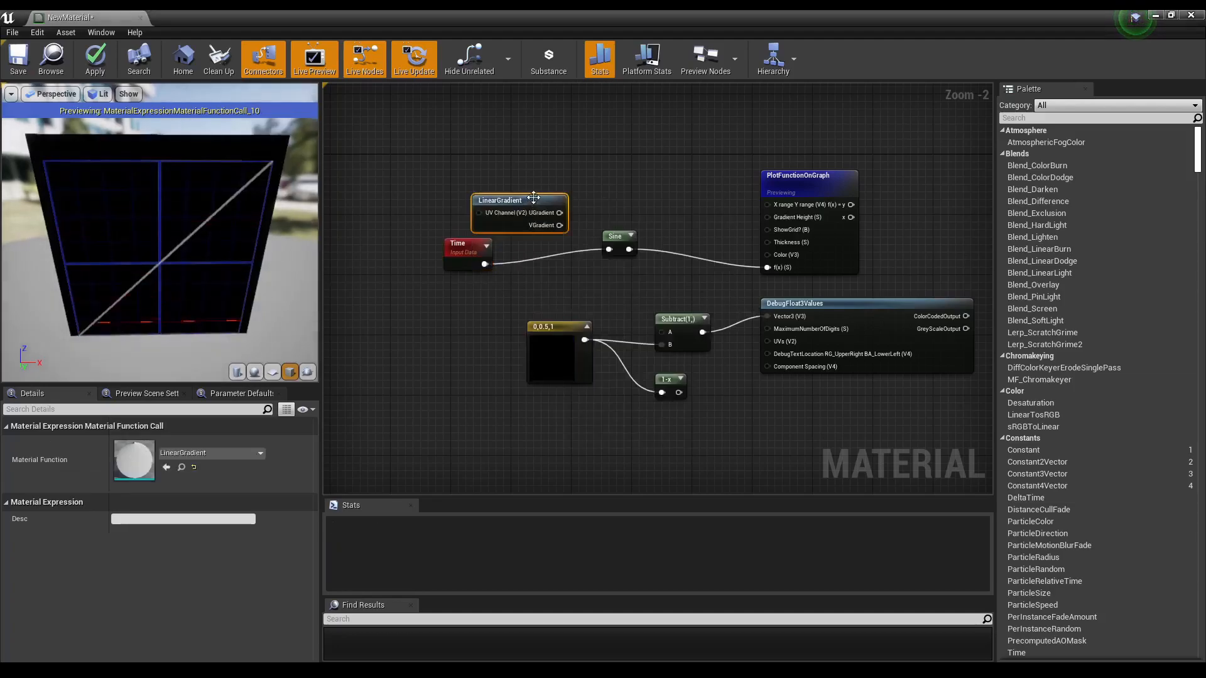
pyautogui.moveTo(533, 198); pyautogui.dragTo(482, 189)
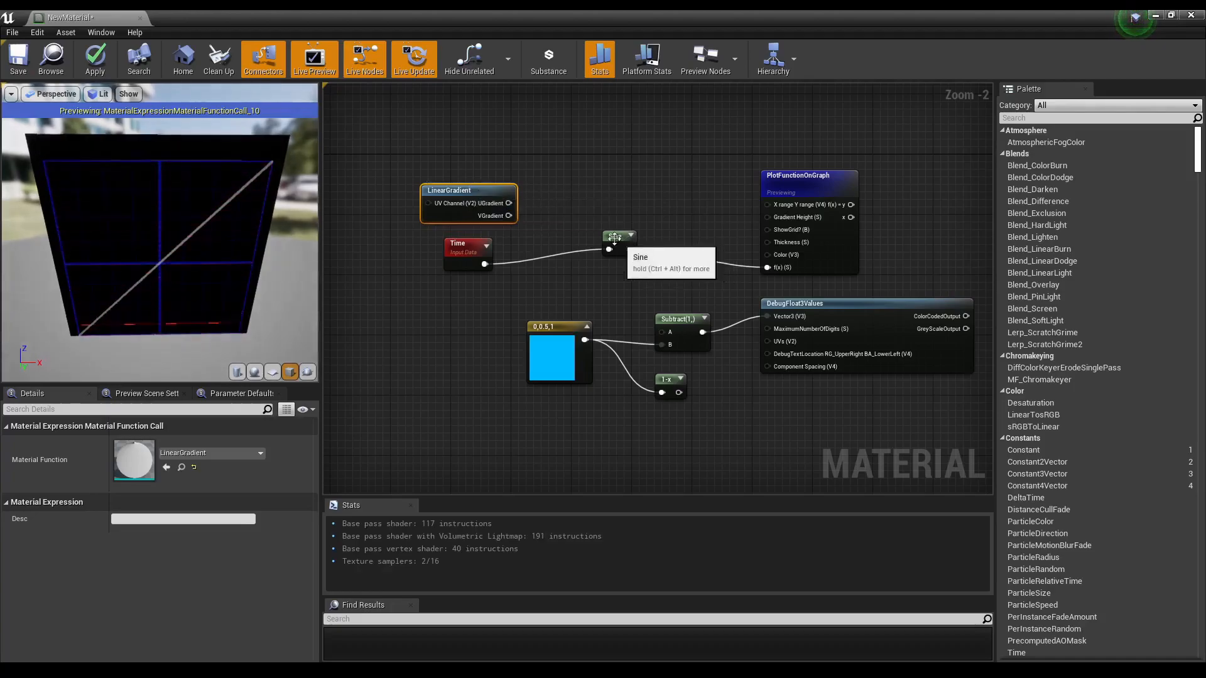
# Step: Add an Add node fed by the LinearGradient UGradient and Time, with its output driving the Sine node
pyautogui.moveTo(509, 203); pyautogui.dragTo(542, 215)
pyautogui.write('add')
pyautogui.click(572, 283)
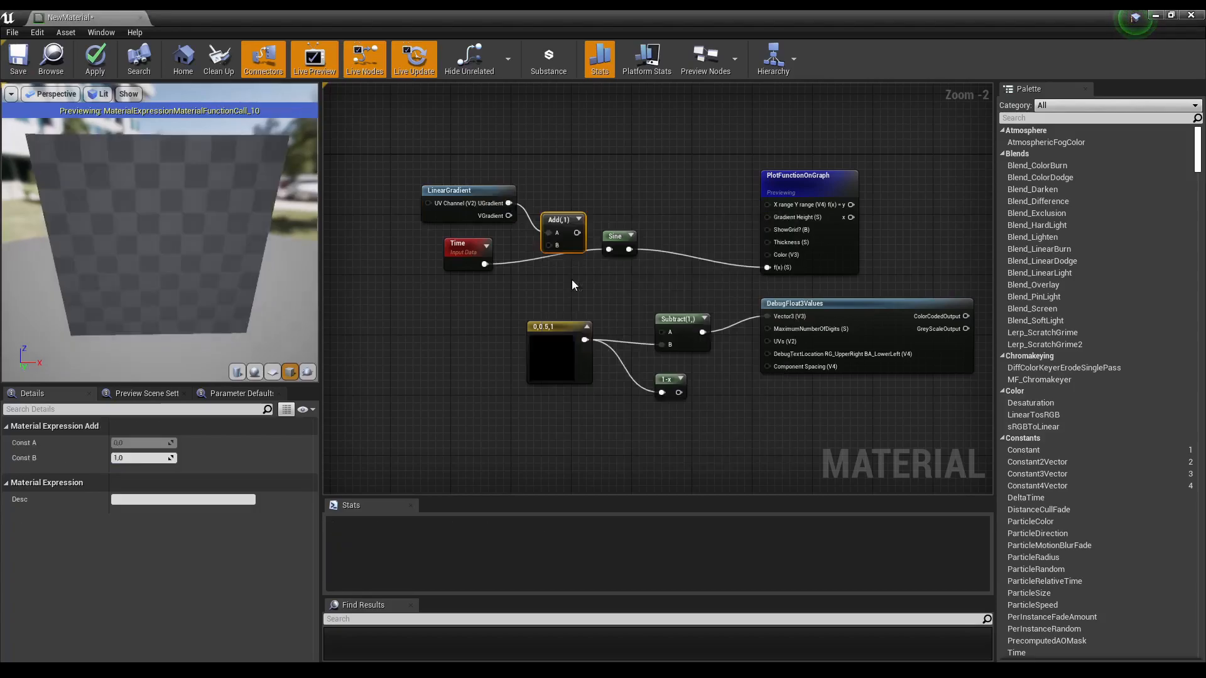
pyautogui.moveTo(484, 264); pyautogui.dragTo(610, 250)
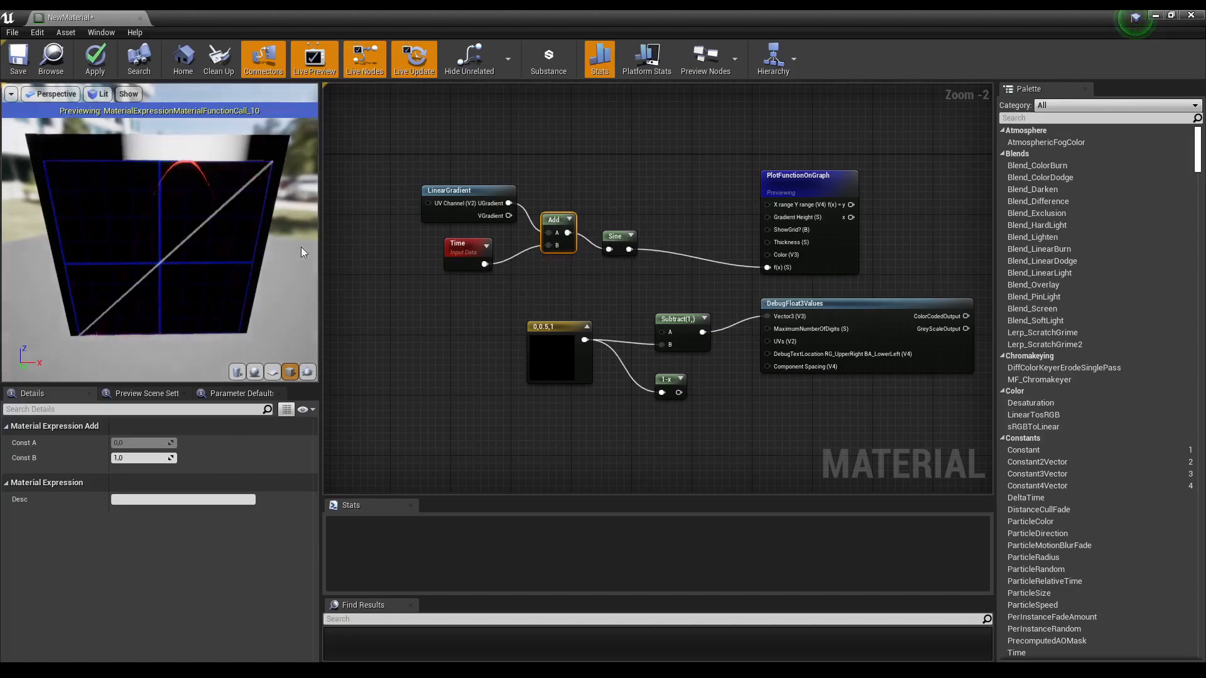
# Step: Examine the plotted sine curve in the enlarged preview viewport and the plot node's input tooltip
pyautogui.moveTo(321, 265)
pyautogui.mouseDown()
pyautogui.moveTo(350, 255)
pyautogui.moveTo(328, 255)
pyautogui.mouseUp()
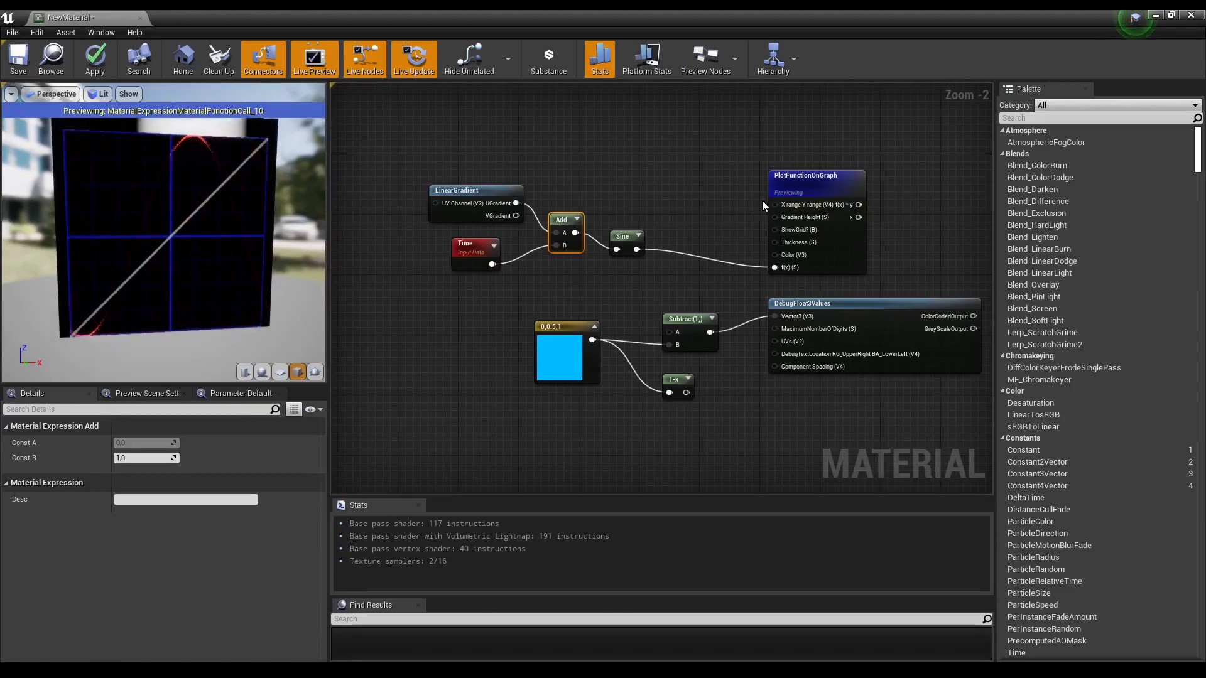
pyautogui.moveTo(207, 232); pyautogui.dragTo(329, 159)
pyautogui.moveTo(299, 202)
pyautogui.mouseDown()
pyautogui.moveTo(286, 204)
pyautogui.moveTo(300, 202)
pyautogui.mouseUp()
pyautogui.moveTo(408, 170); pyautogui.dragTo(399, 226, button='right')
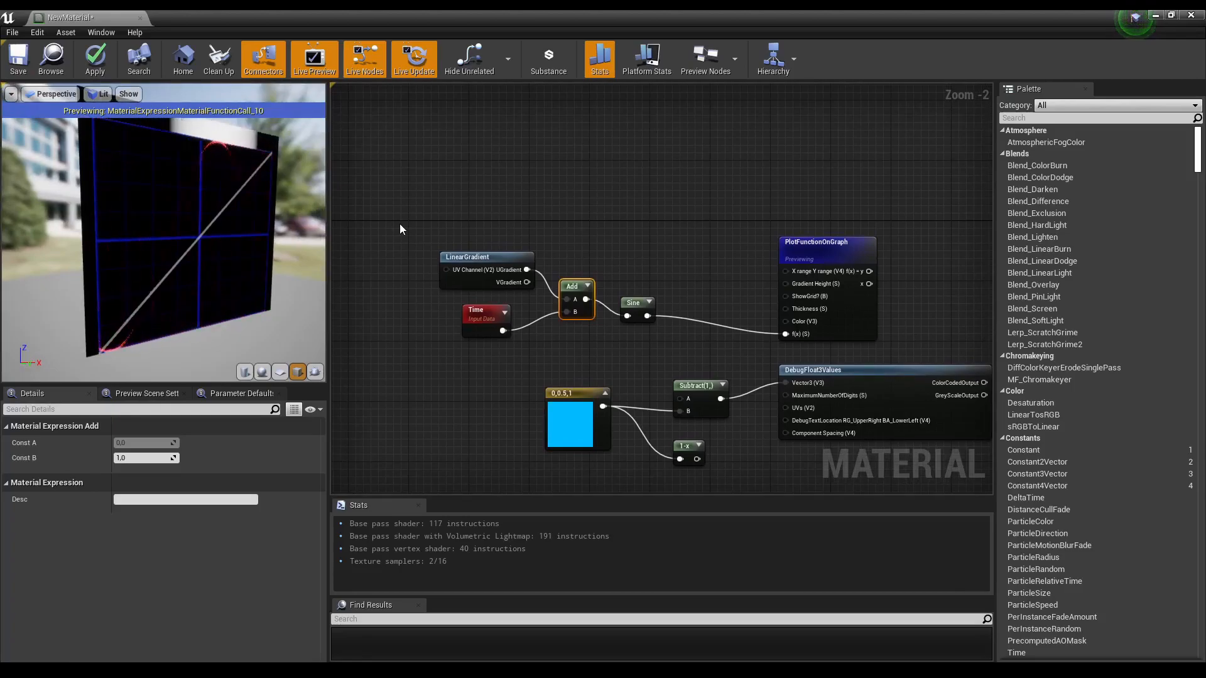
pyautogui.moveTo(295, 224); pyautogui.dragTo(295, 225)
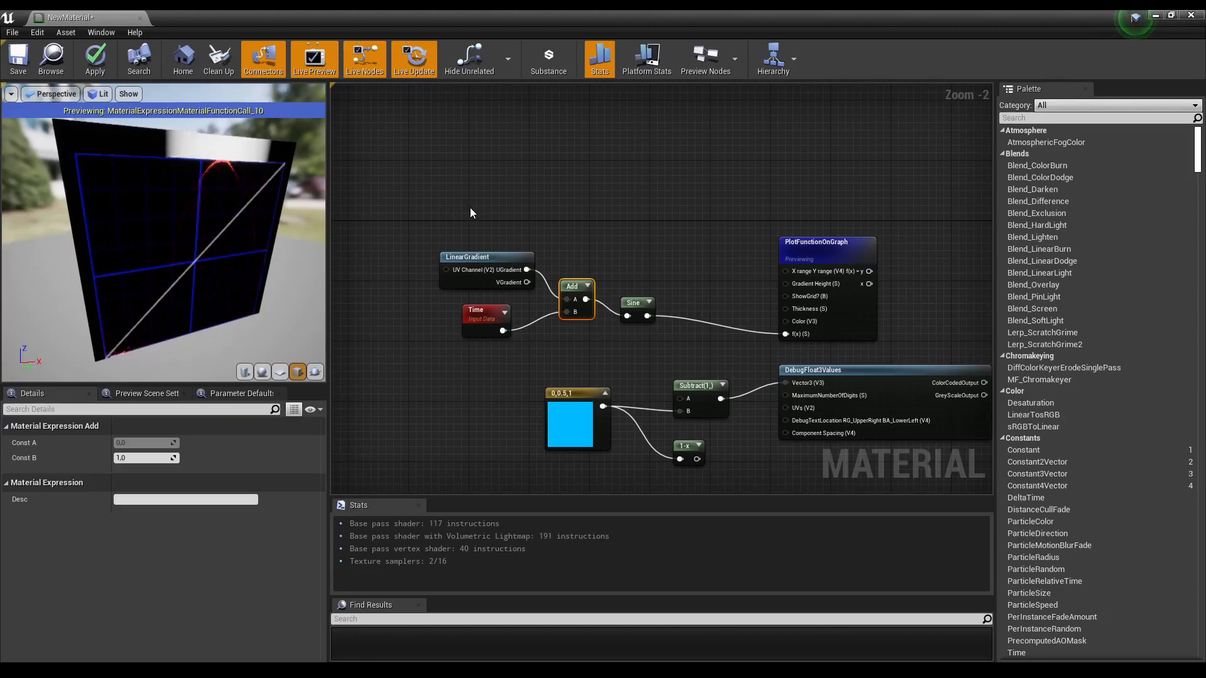
pyautogui.moveTo(188, 238); pyautogui.dragTo(170, 208)
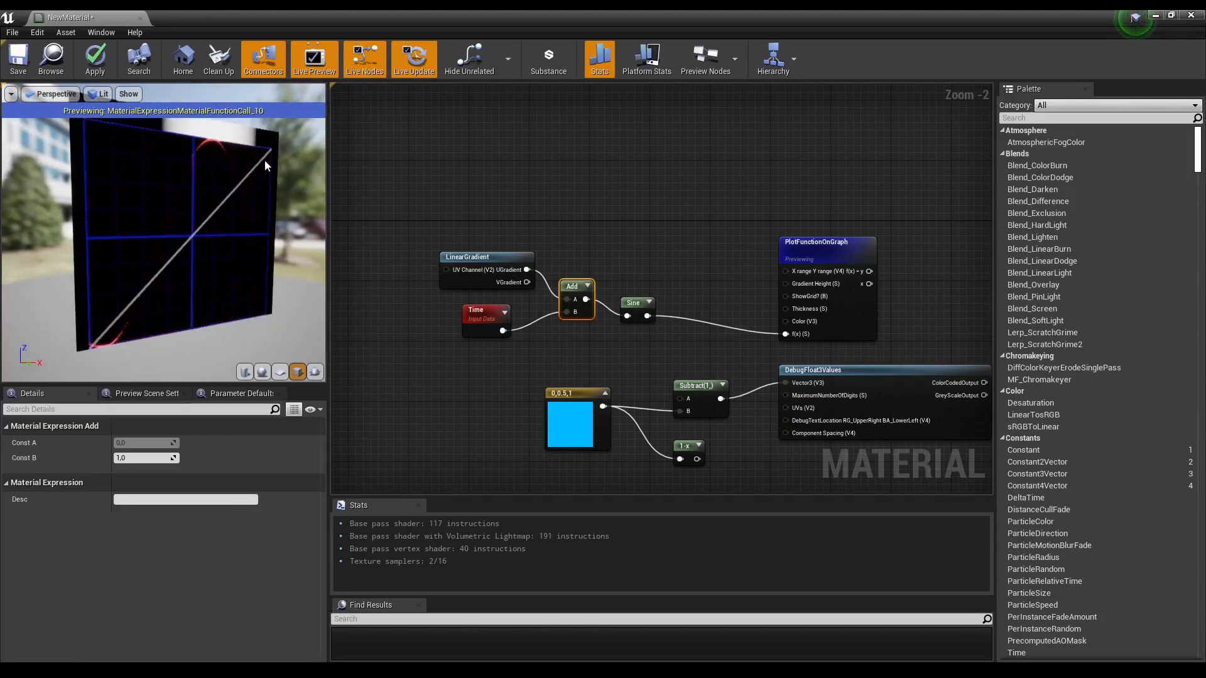
pyautogui.moveTo(828, 271)
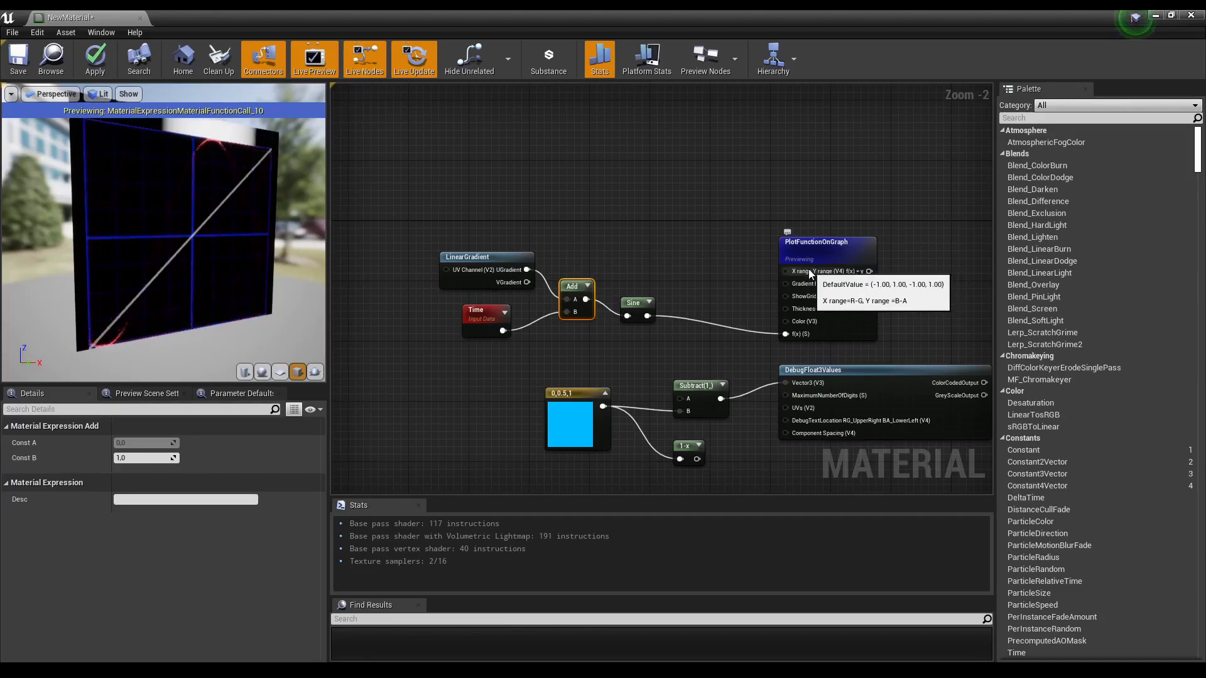
pyautogui.moveTo(176, 133)
pyautogui.mouseDown()
pyautogui.moveTo(125, 134)
pyautogui.moveTo(170, 134)
pyautogui.mouseUp()
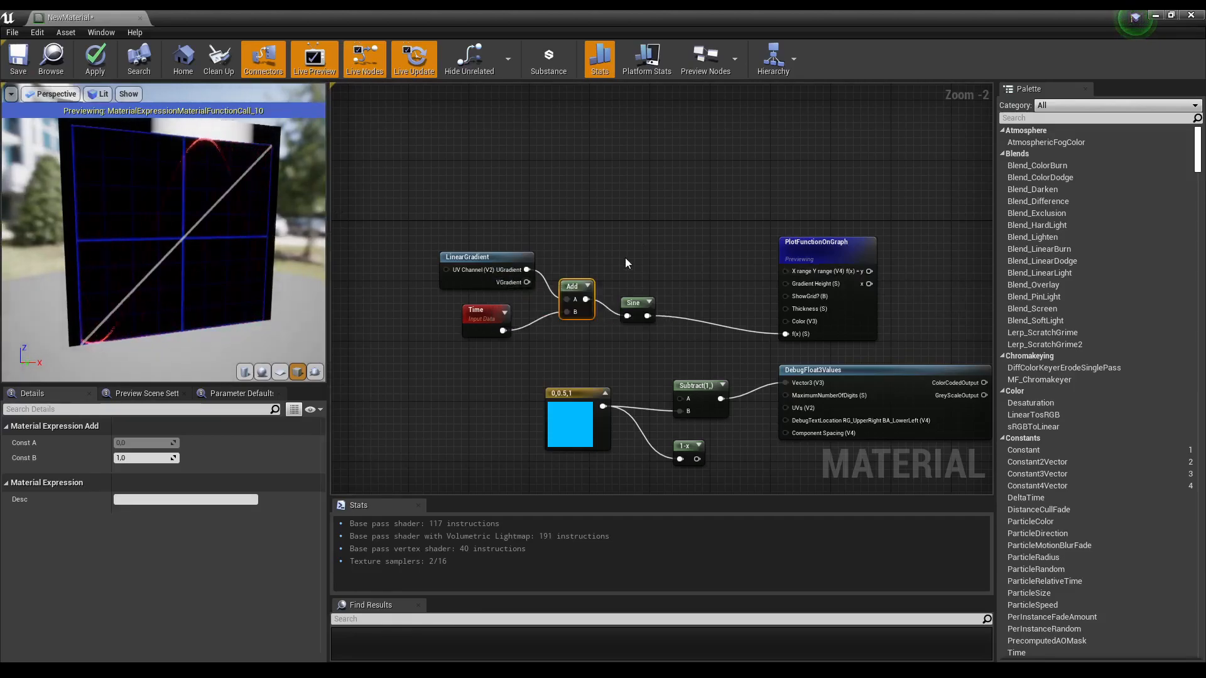
# Step: Add a Frac node and route the Add output through it into the plot's f(x) input
pyautogui.rightClick(650, 278)
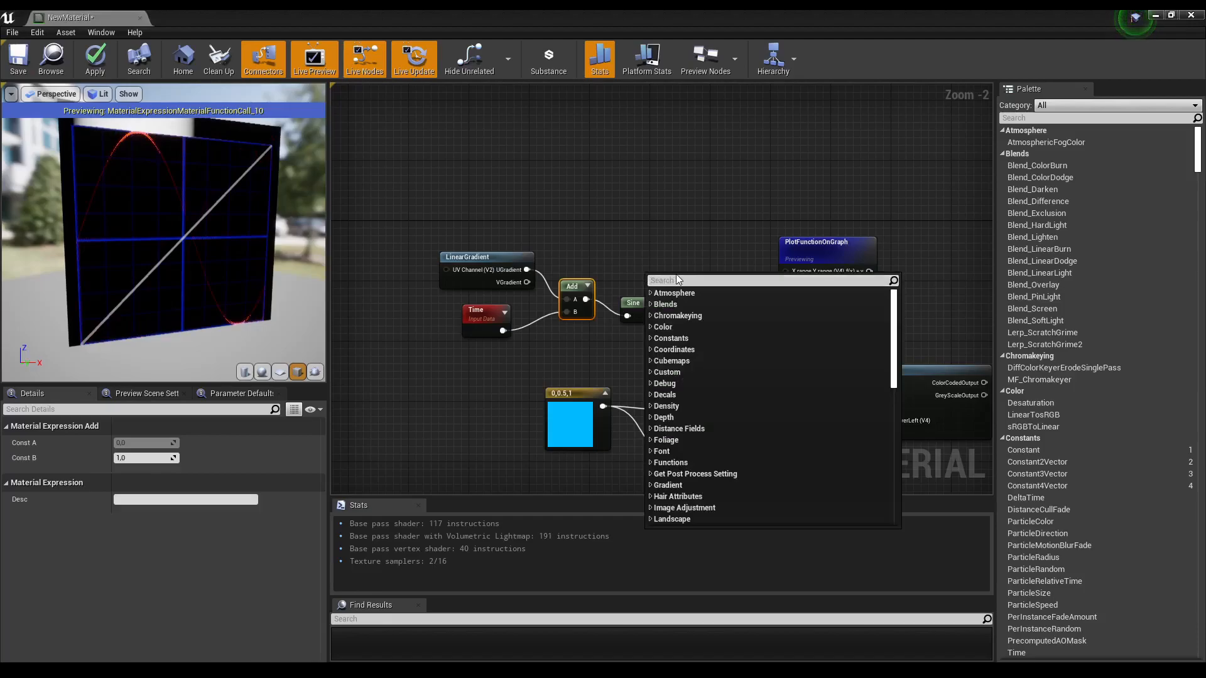
pyautogui.write('frac')
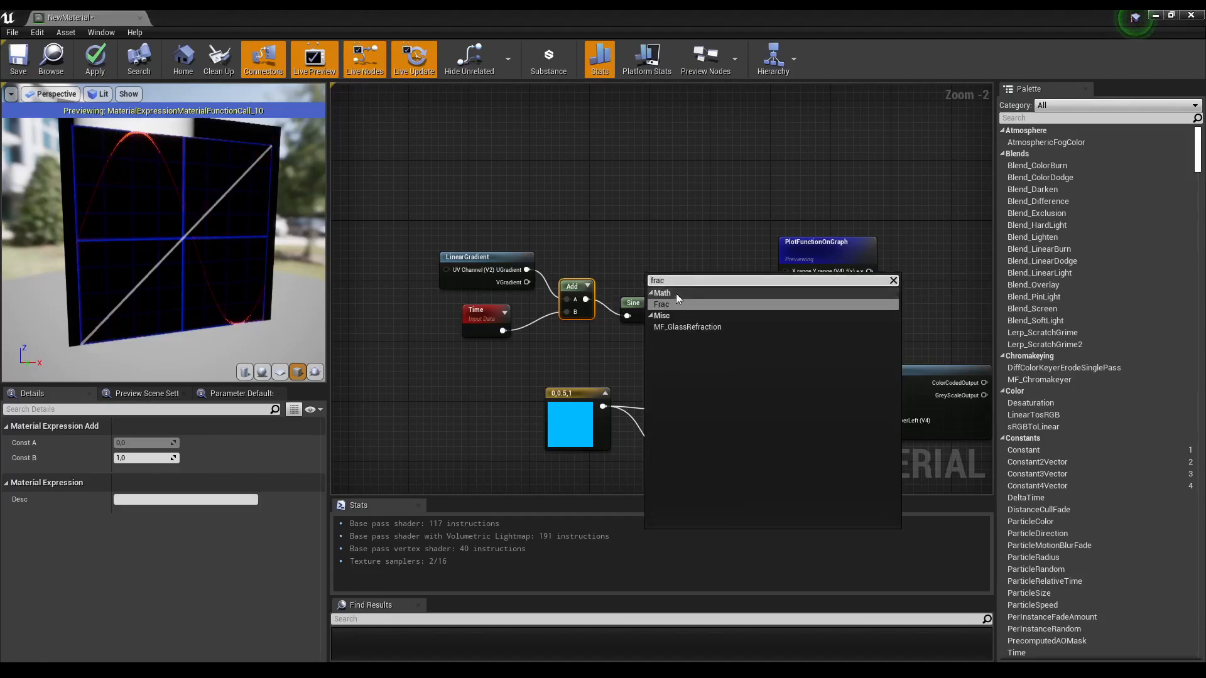
pyautogui.click(676, 293)
pyautogui.moveTo(636, 303); pyautogui.dragTo(643, 326)
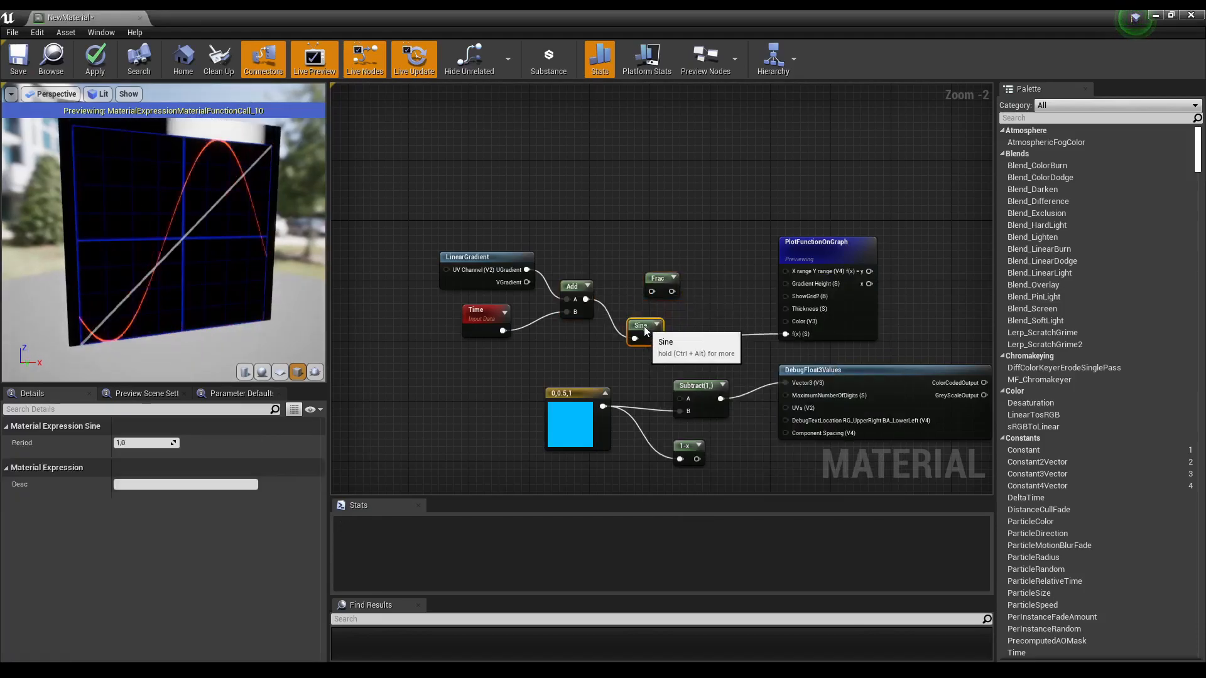
pyautogui.moveTo(586, 299); pyautogui.dragTo(785, 334)
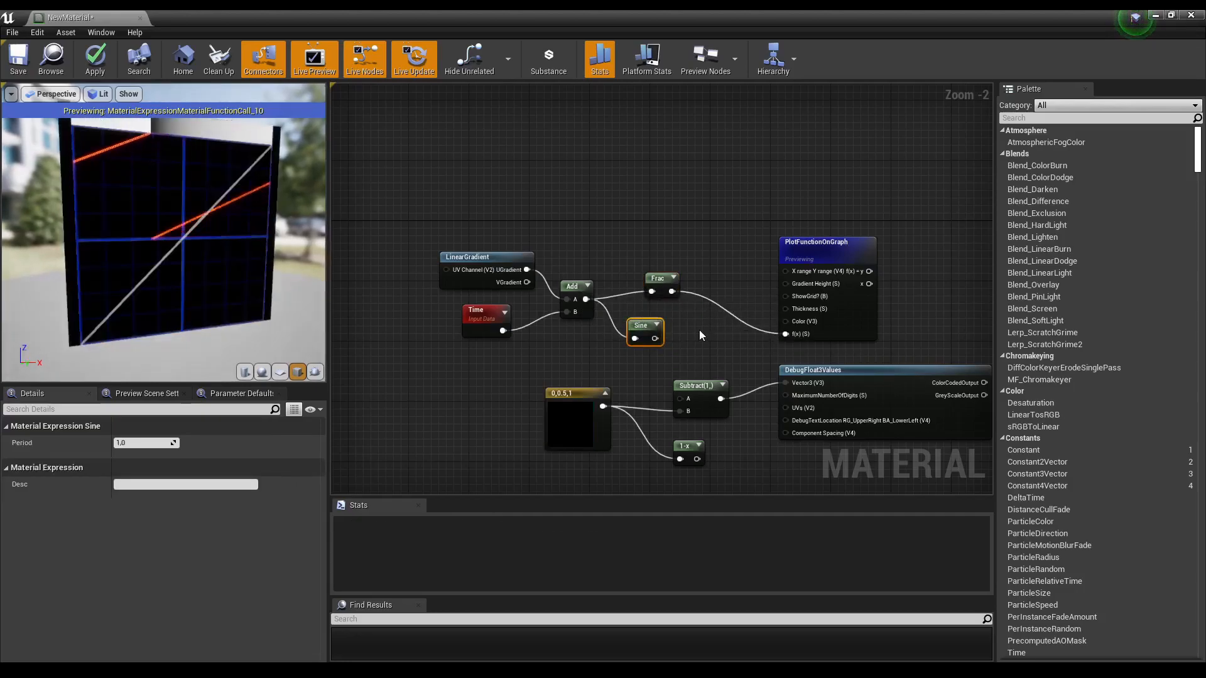
# Step: Add a Cosine node fed by the Add output, plot it through the f(x) input, and stack the Cosine, Frac and Sine nodes
pyautogui.moveTo(261, 159); pyautogui.dragTo(255, 159)
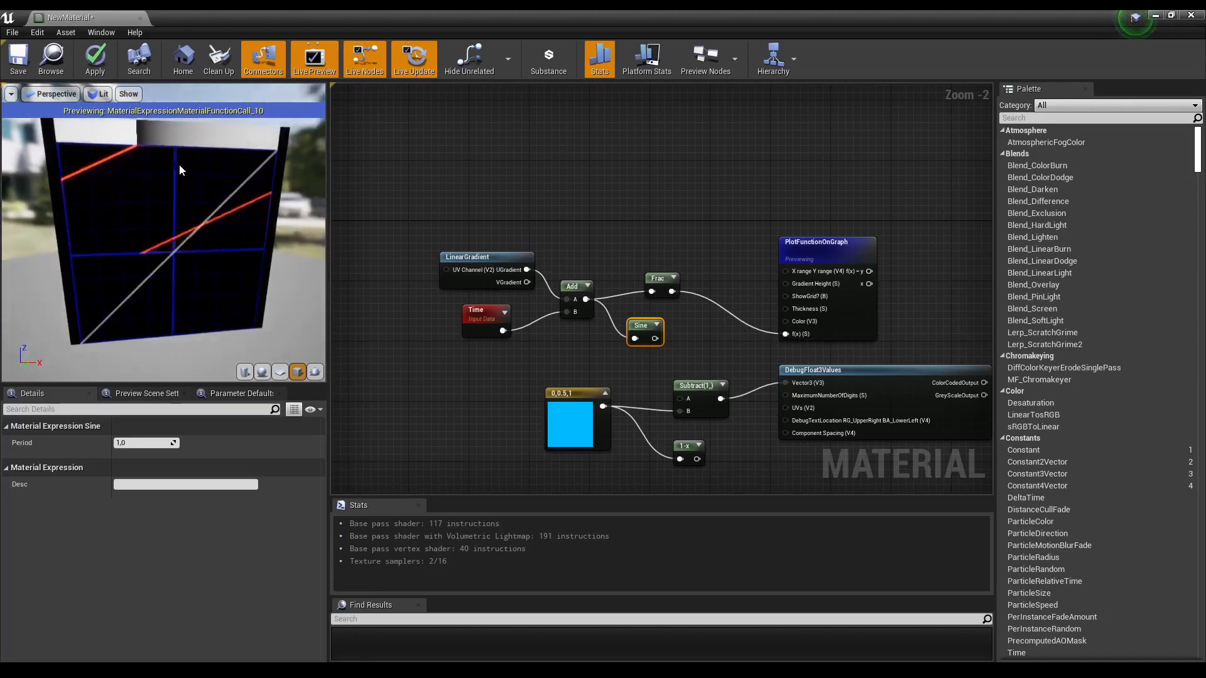
pyautogui.moveTo(242, 212)
pyautogui.mouseDown()
pyautogui.moveTo(276, 213)
pyautogui.moveTo(261, 188)
pyautogui.moveTo(227, 191)
pyautogui.mouseUp()
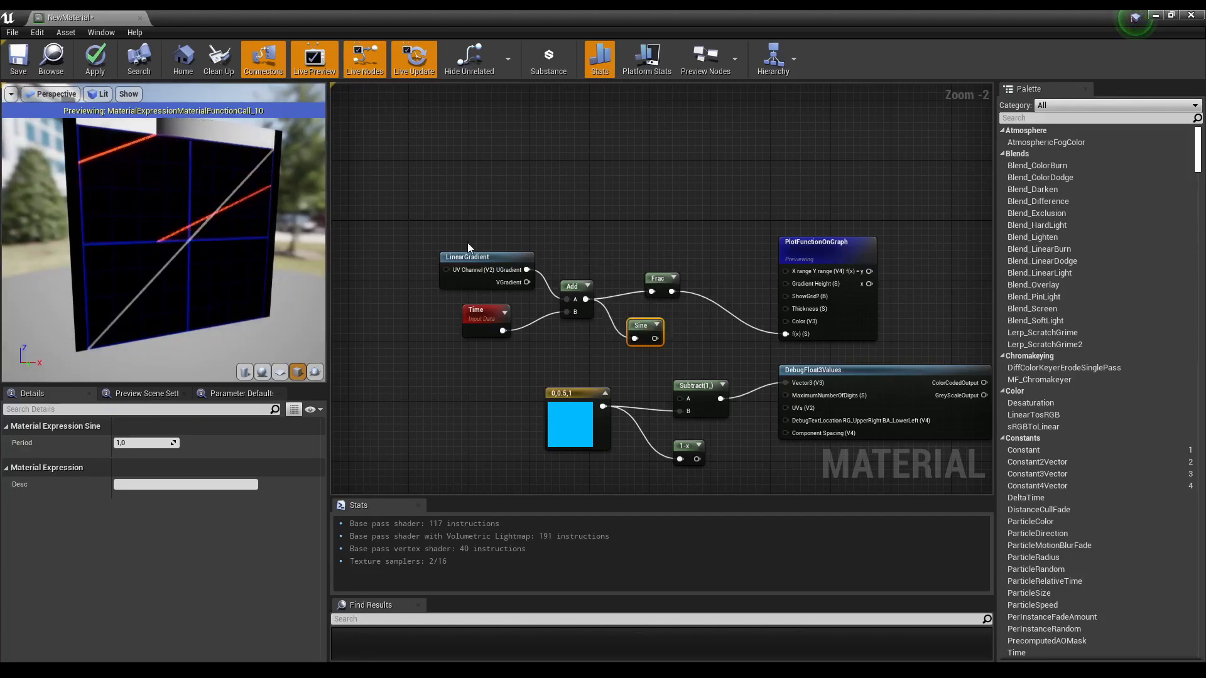
pyautogui.rightClick(647, 250)
pyautogui.write('cos')
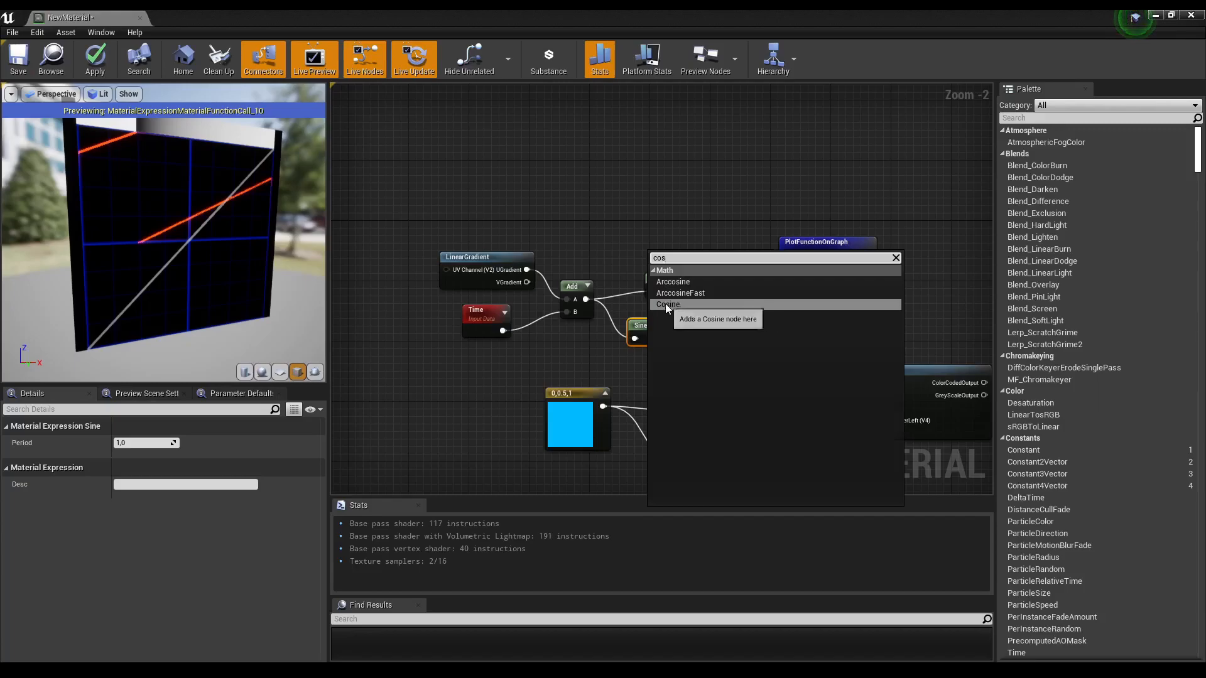
pyautogui.click(668, 305)
pyautogui.moveTo(586, 299); pyautogui.dragTo(786, 334)
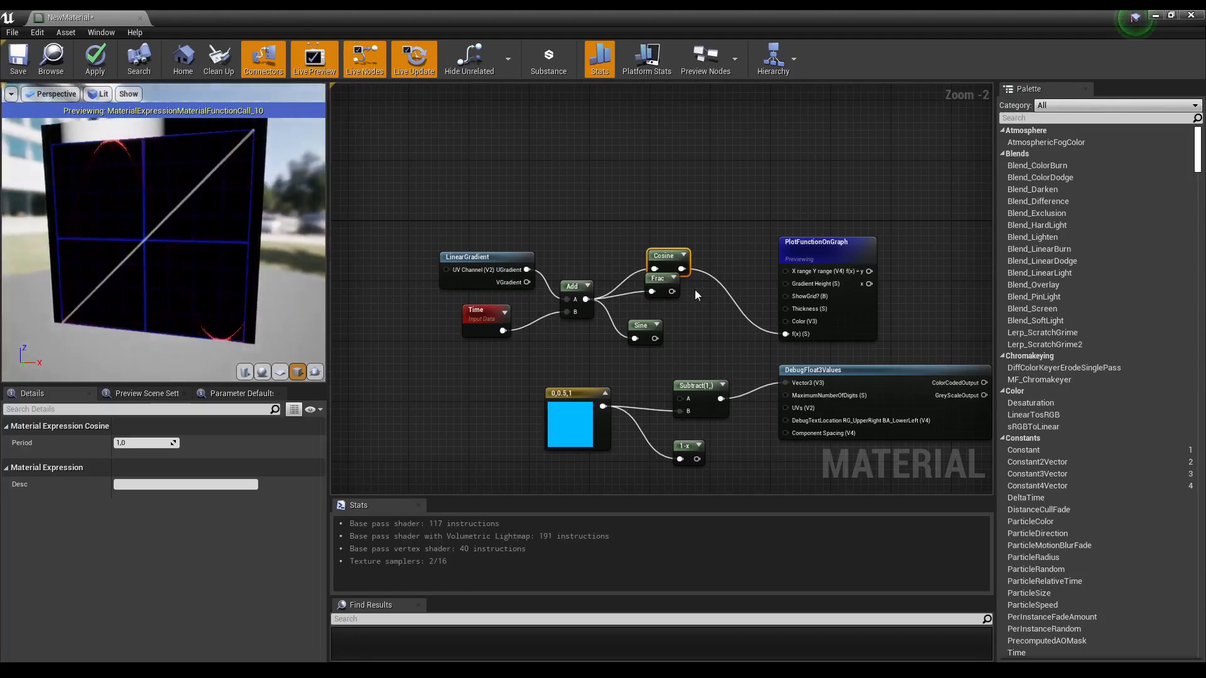
pyautogui.moveTo(665, 288); pyautogui.dragTo(672, 342)
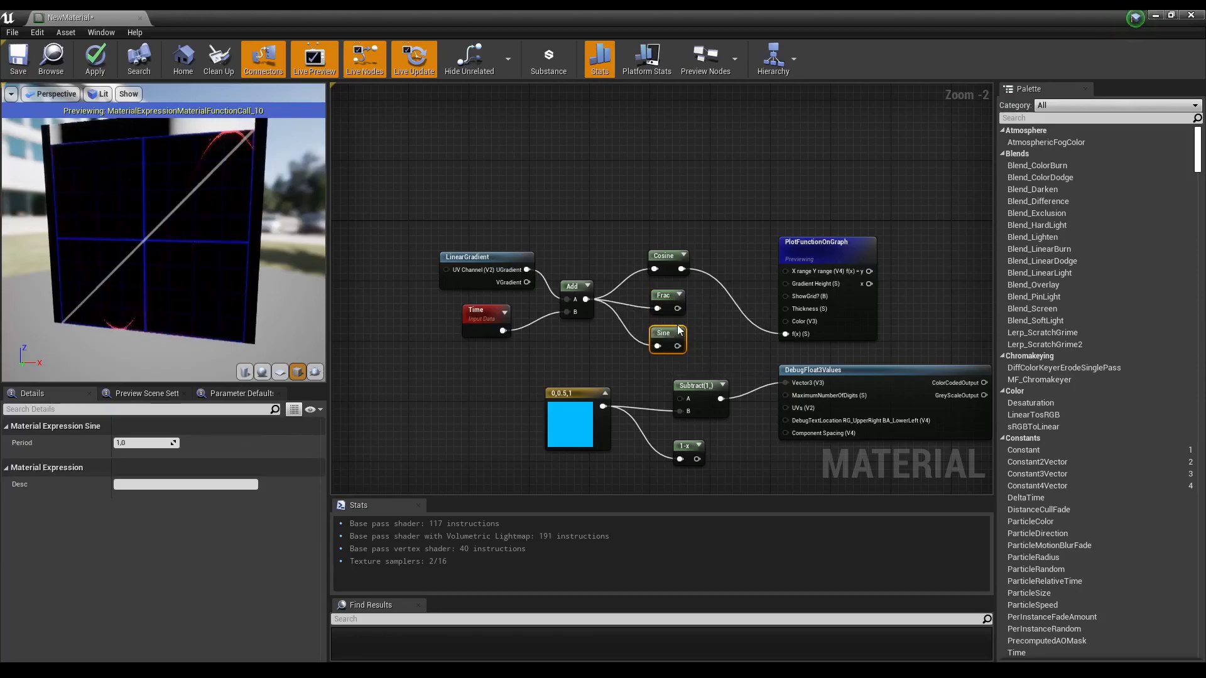
# Step: Add an Fmod node above Cosine and connect the Add output to its A input
pyautogui.rightClick(649, 218)
pyautogui.write('fmod')
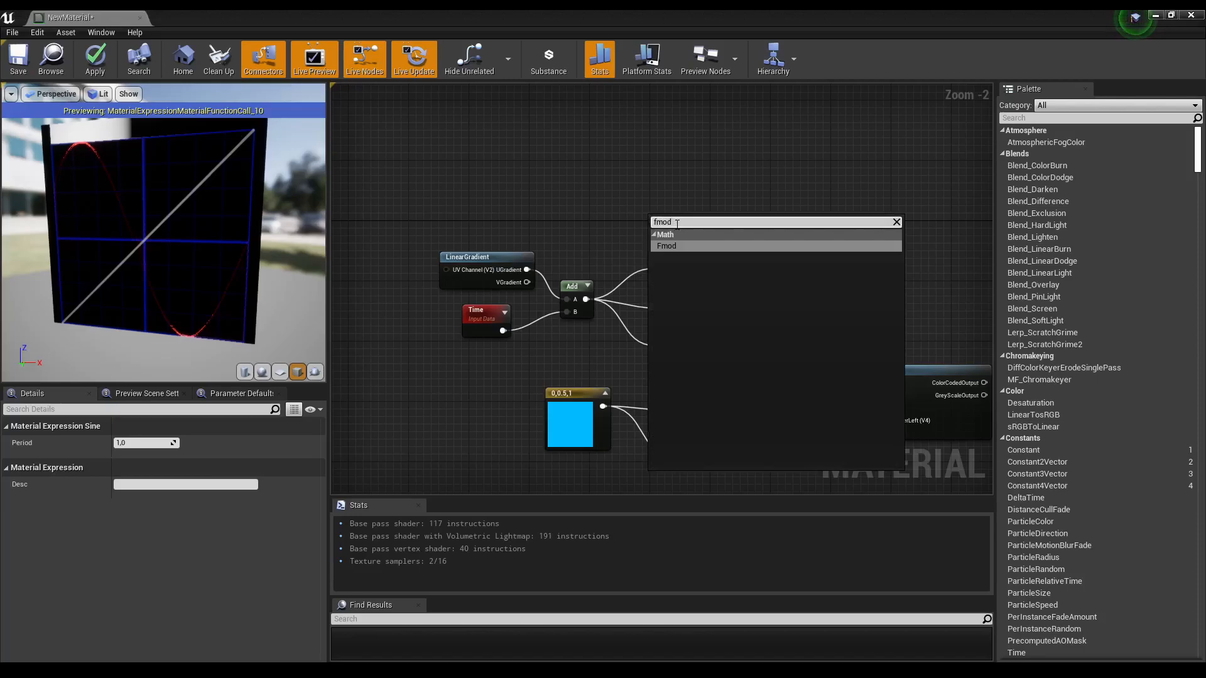
pyautogui.click(673, 247)
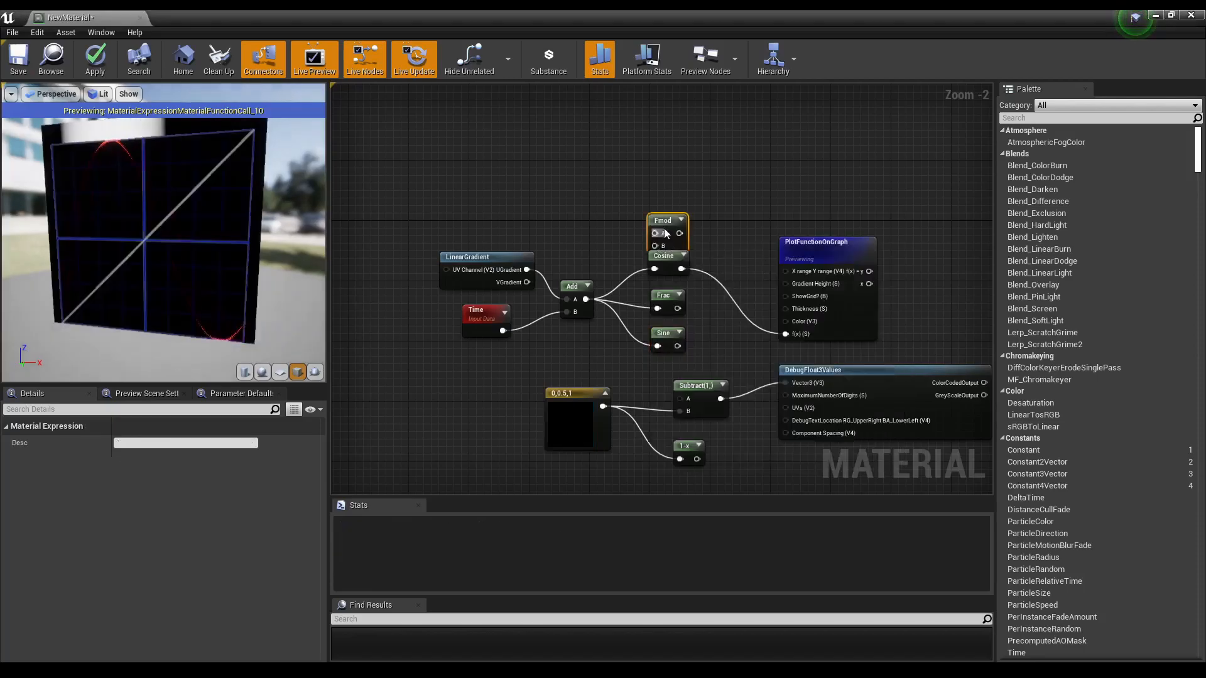
pyautogui.moveTo(584, 300); pyautogui.dragTo(658, 225)
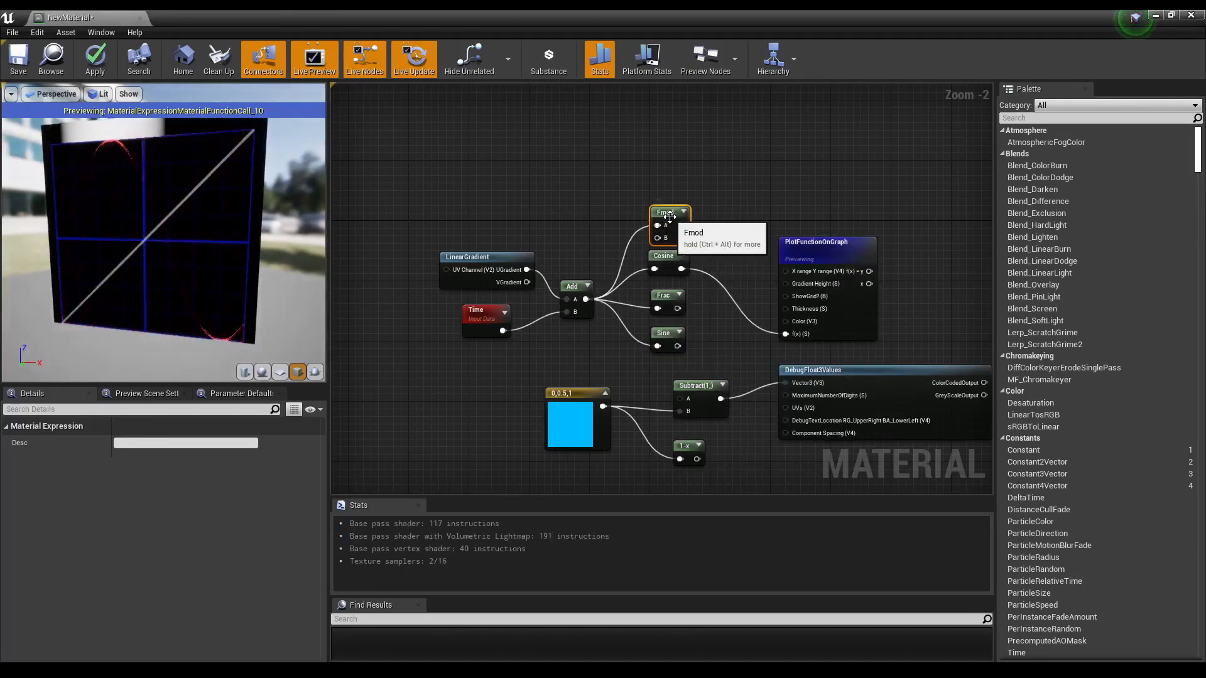
# Step: Add a scalar parameter named Param wired into the Fmod plot setup and set its default value to 0.240838
pyautogui.click(597, 347)
pyautogui.moveTo(629, 367); pyautogui.dragTo(783, 335)
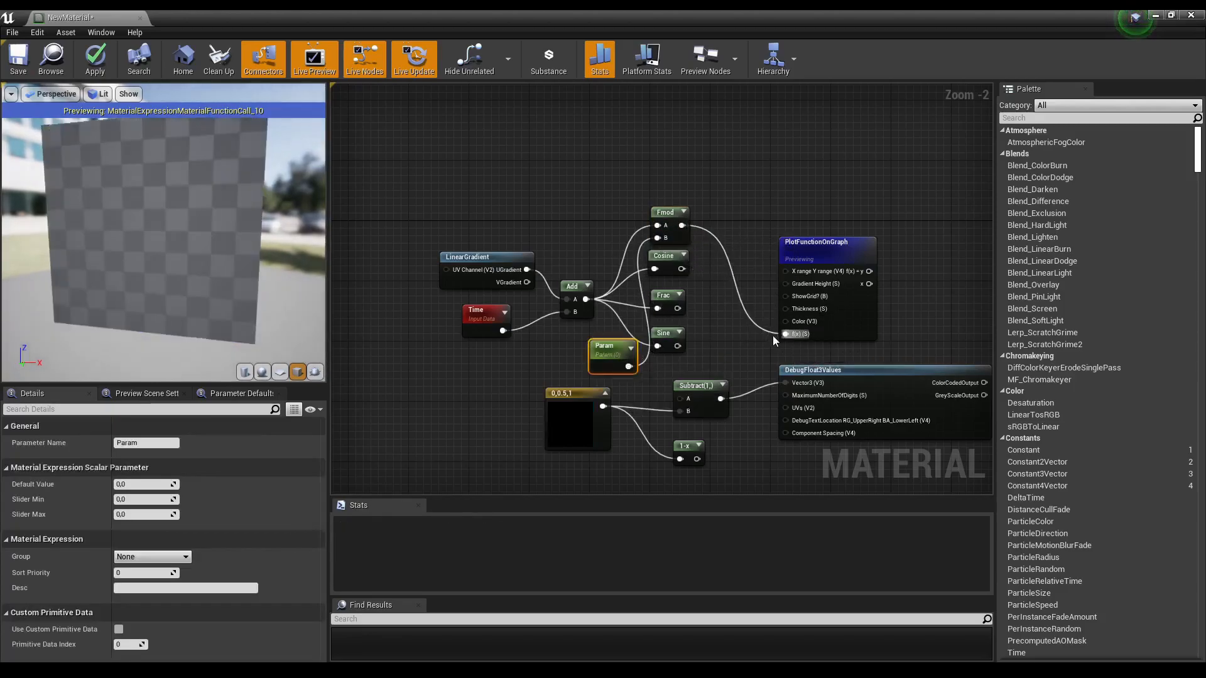
pyautogui.moveTo(128, 483)
pyautogui.mouseDown()
pyautogui.moveTo(164, 484)
pyautogui.moveTo(129, 484)
pyautogui.moveTo(149, 485)
pyautogui.mouseUp()
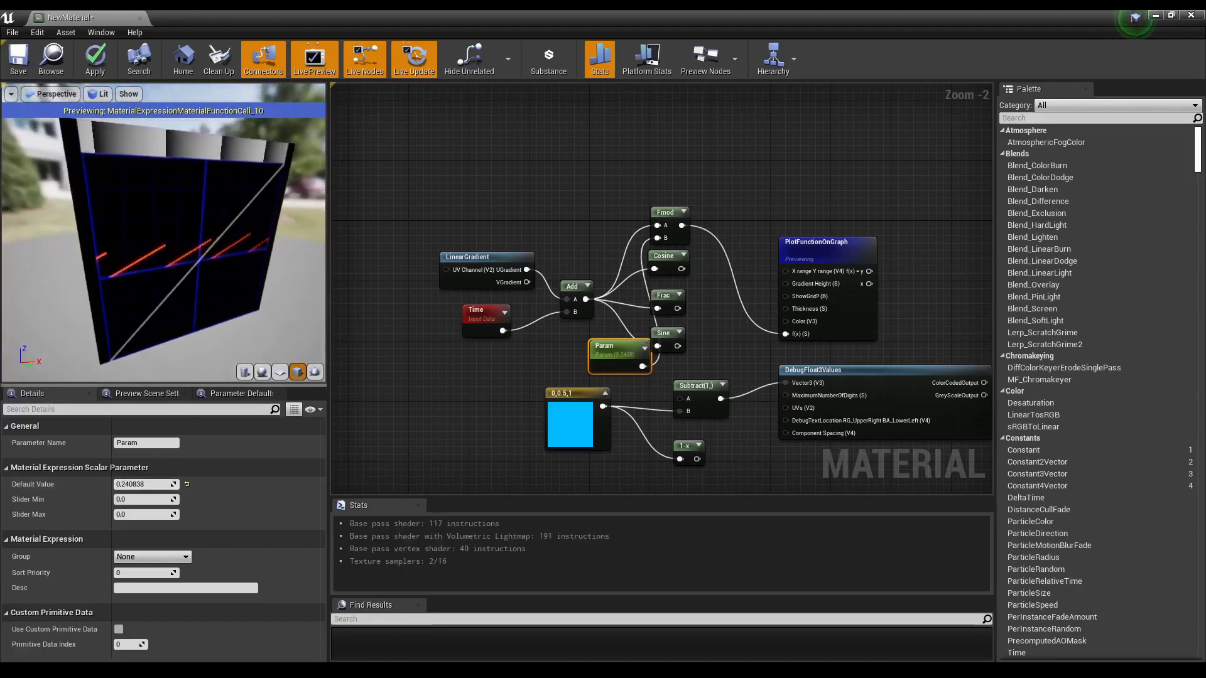
# Step: Select the whole plotting node group and move it upward together in the graph
pyautogui.moveTo(561, 340); pyautogui.dragTo(503, 342, button='right')
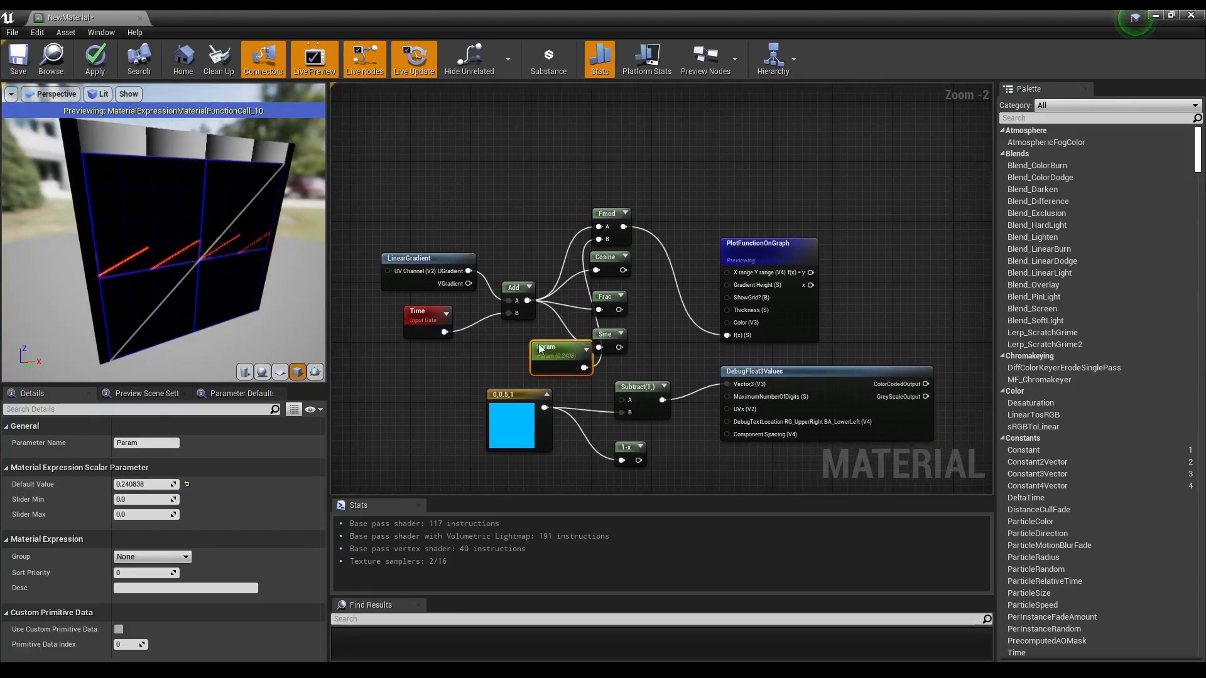
pyautogui.moveTo(399, 189); pyautogui.dragTo(800, 361)
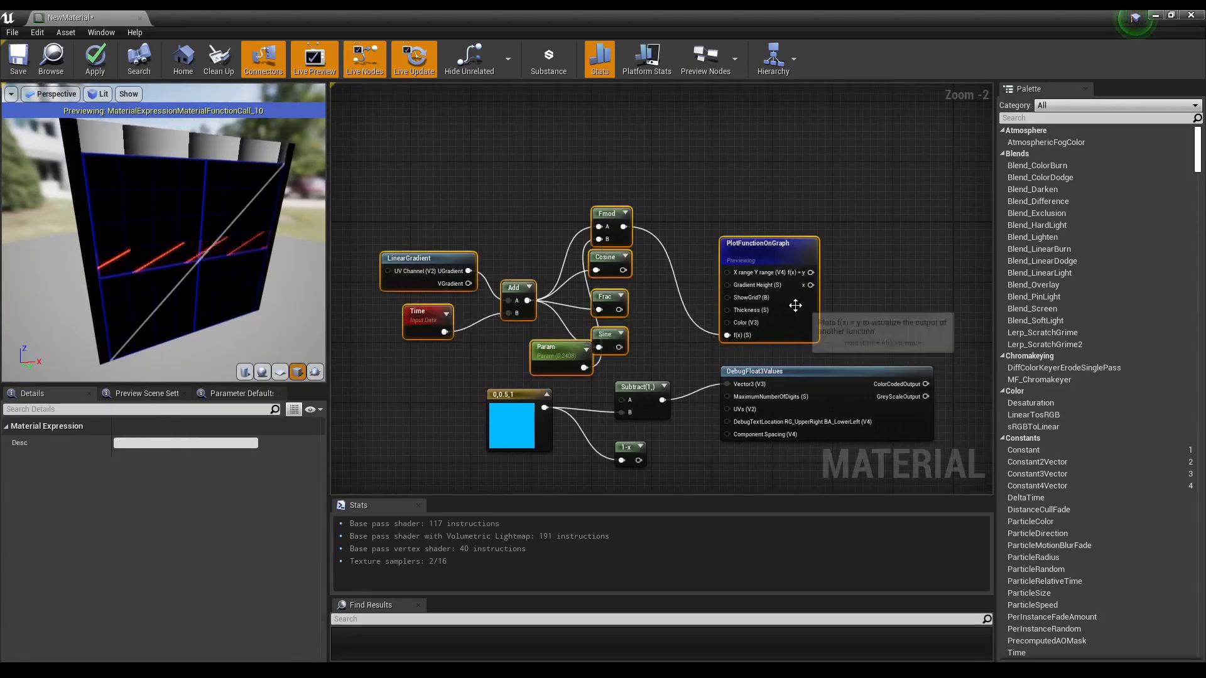
pyautogui.moveTo(796, 305); pyautogui.dragTo(811, 268)
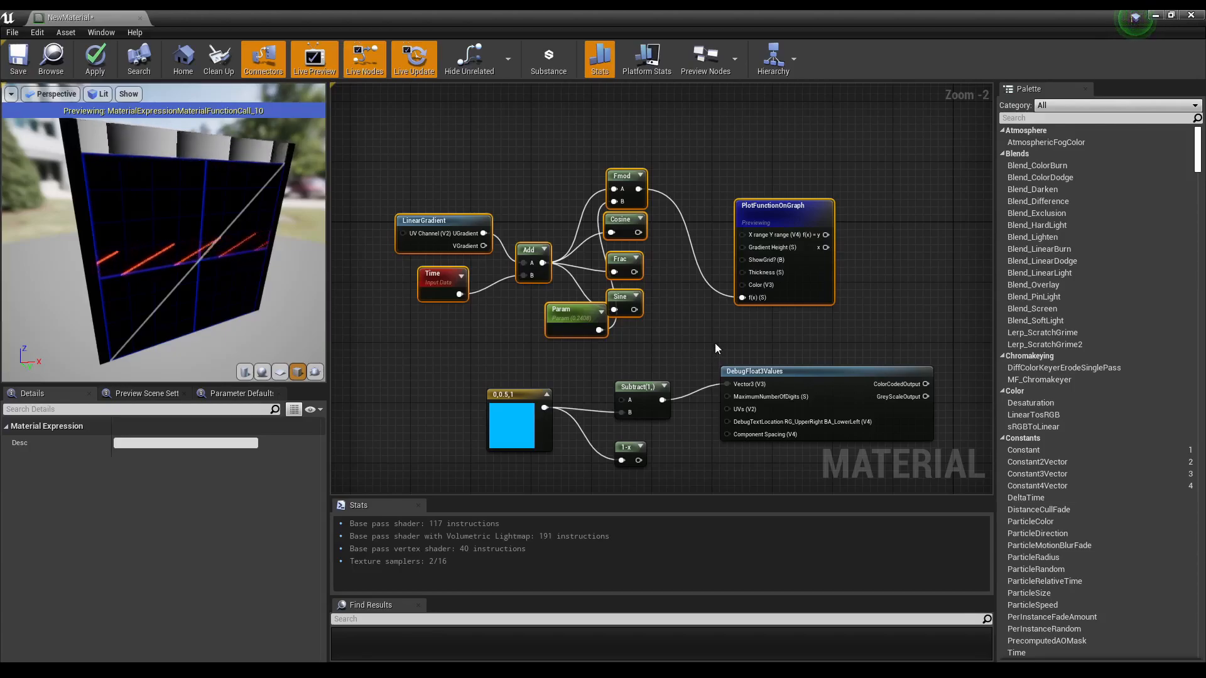
# Step: Examine the plotted Fmod curve in the preview viewport from a different angle
pyautogui.moveTo(233, 307)
pyautogui.mouseDown()
pyautogui.moveTo(169, 303)
pyautogui.moveTo(207, 301)
pyautogui.moveTo(248, 336)
pyautogui.moveTo(217, 314)
pyautogui.mouseUp()
pyautogui.moveTo(314, 342); pyautogui.dragTo(295, 319)
pyautogui.moveTo(481, 356); pyautogui.dragTo(501, 414, button='right')
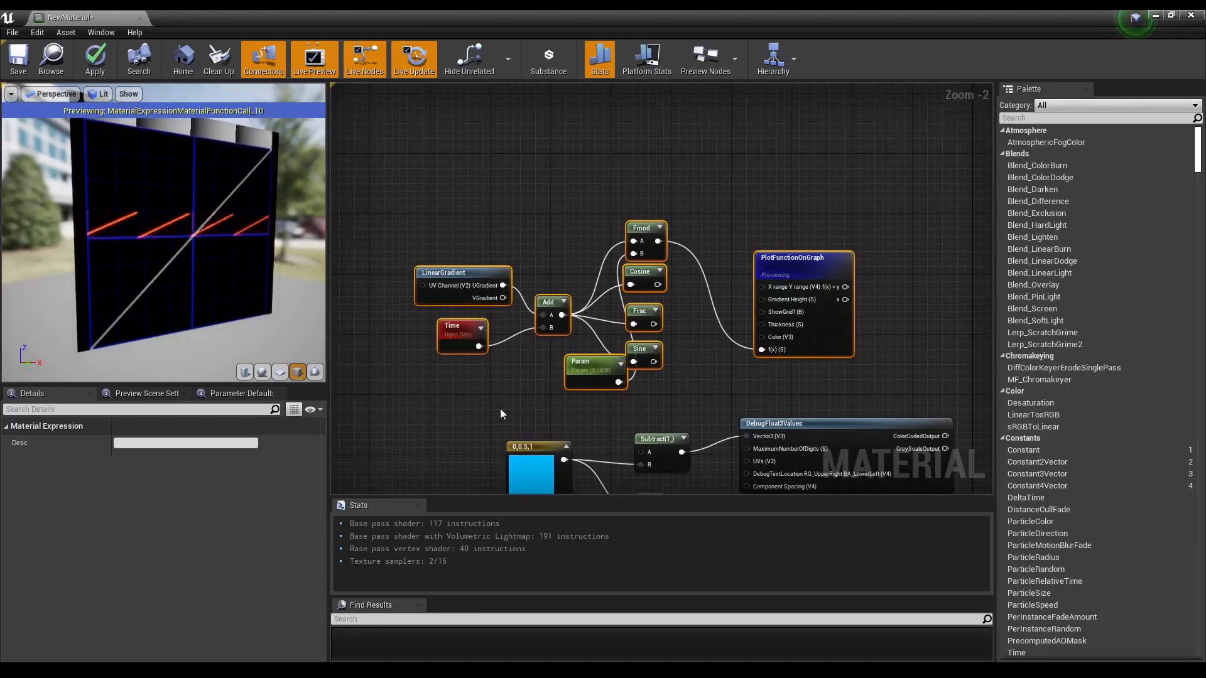